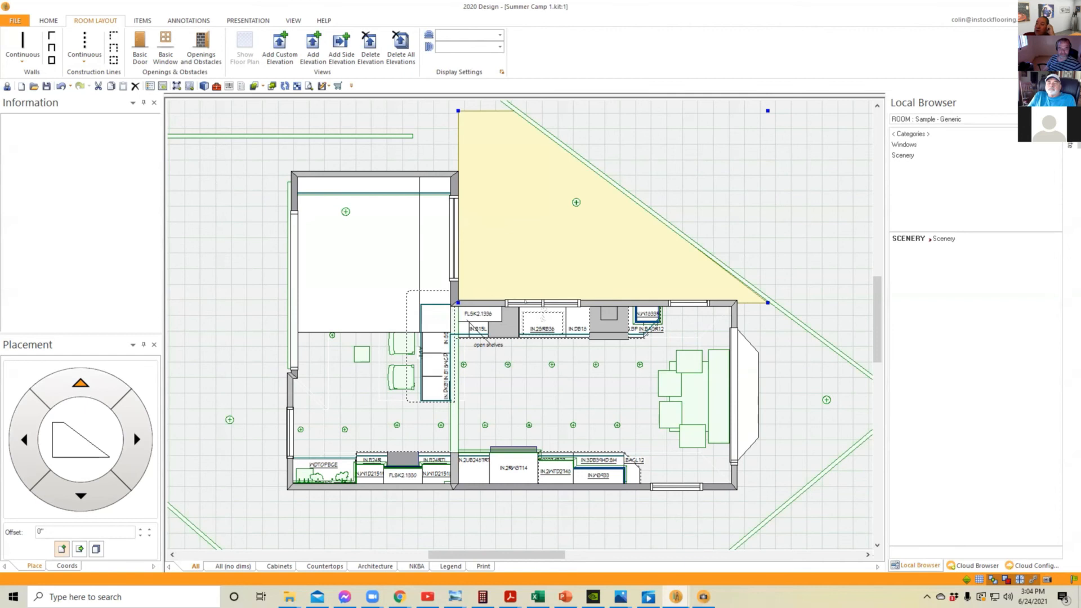
Step: Inspect the angled scenery panel's attributes, rotating its 3D preview and viewing the texture used for its Scenery Image
scroll(459, 336, up, 4)
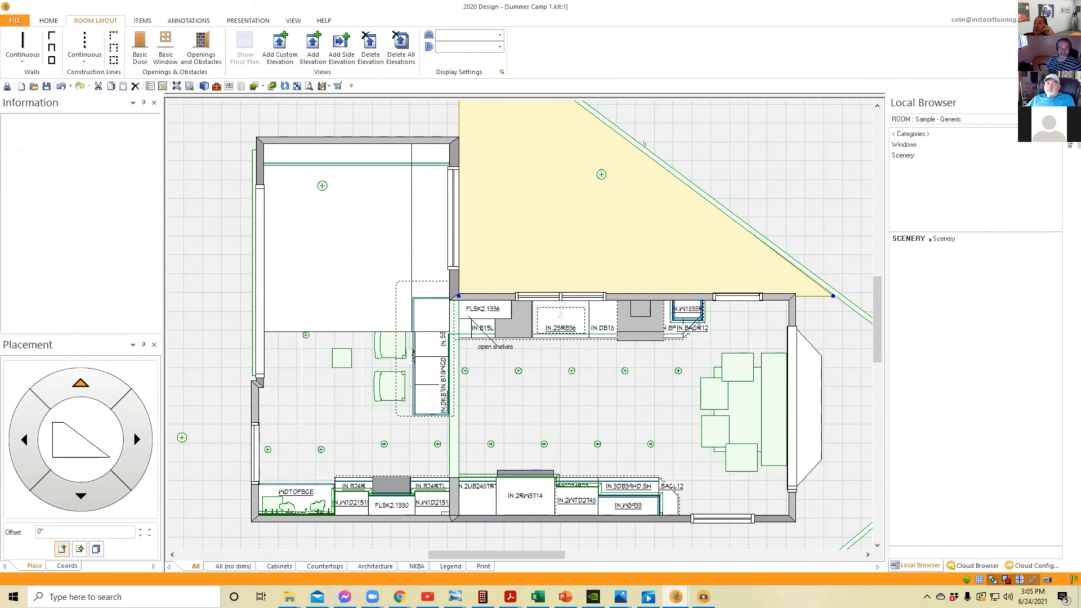
click(638, 143)
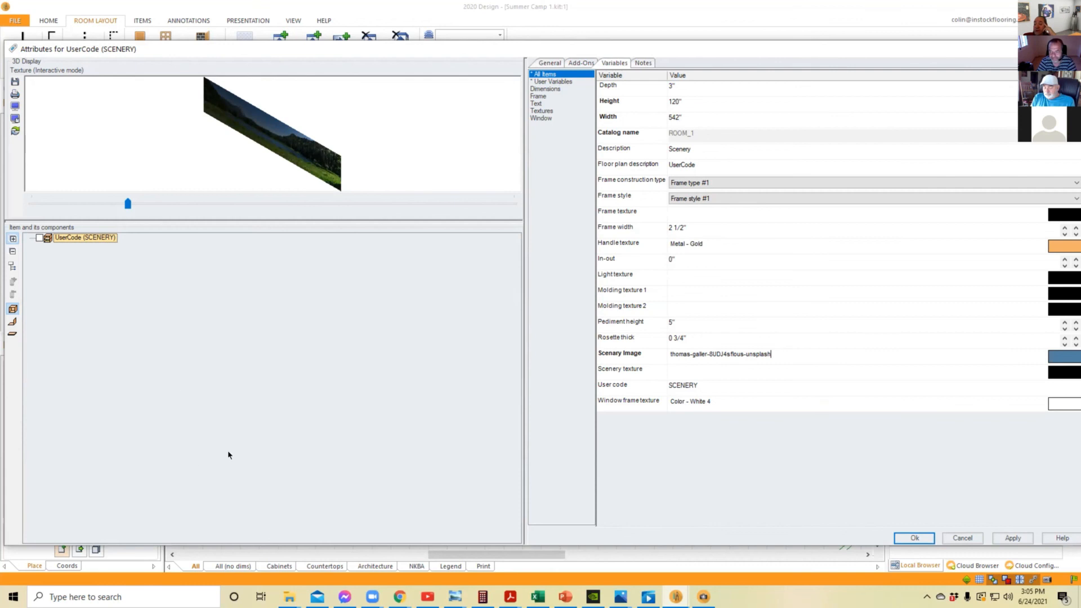
mouse_move(300, 148)
mouse_down()
mouse_move(302, 135)
mouse_move(303, 144)
mouse_up()
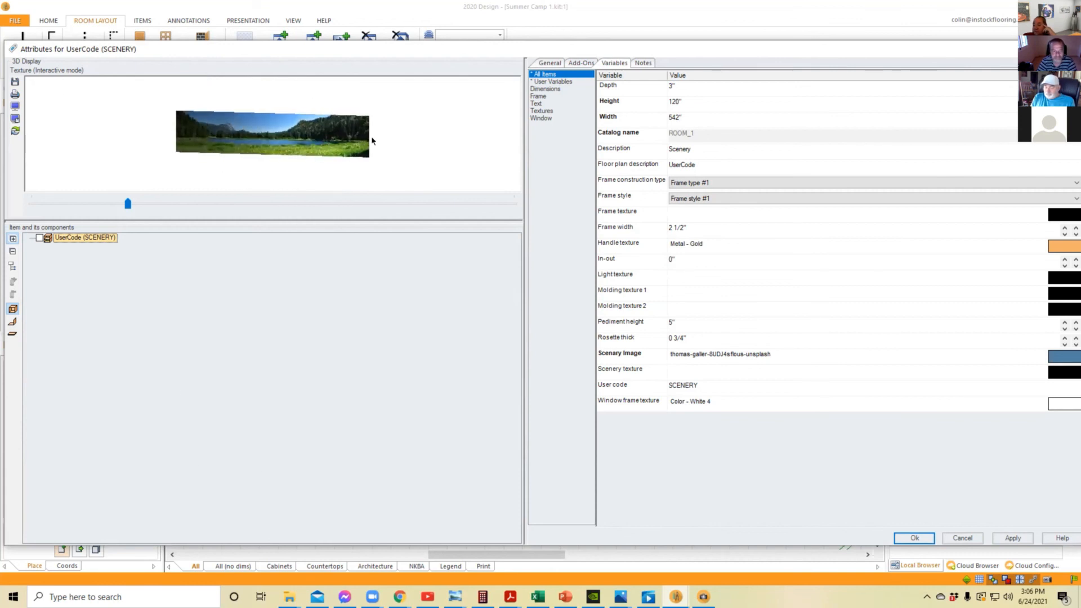
drag(365, 159, 427, 169)
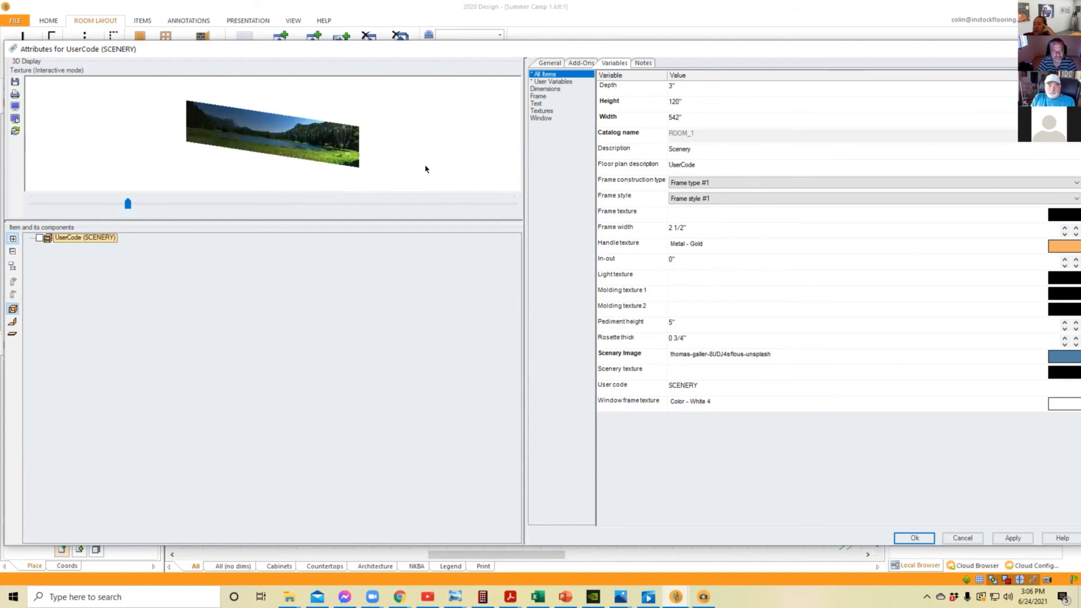
click(1066, 356)
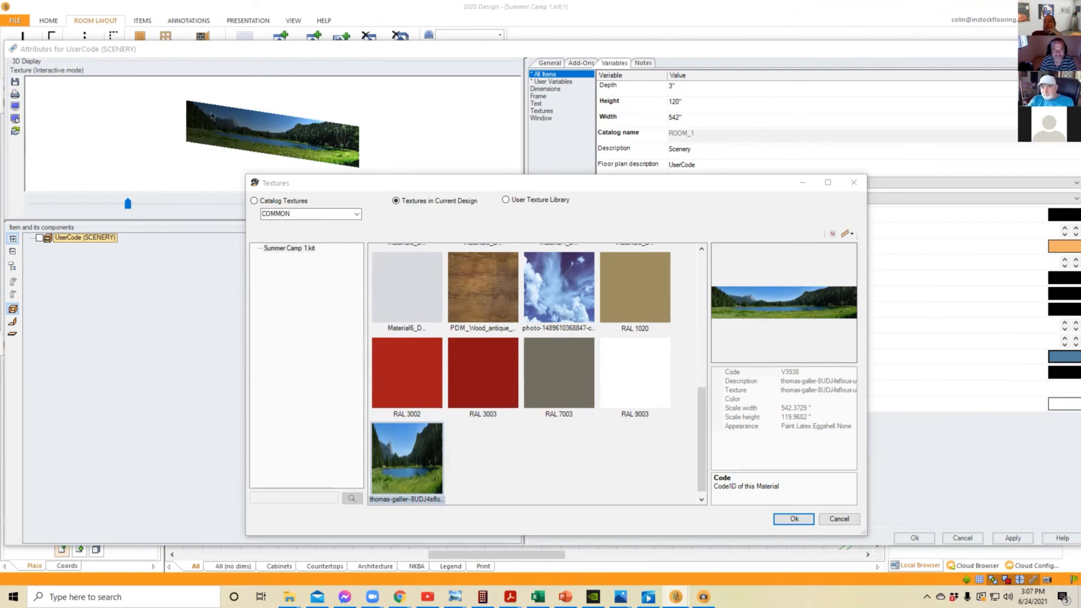
click(855, 183)
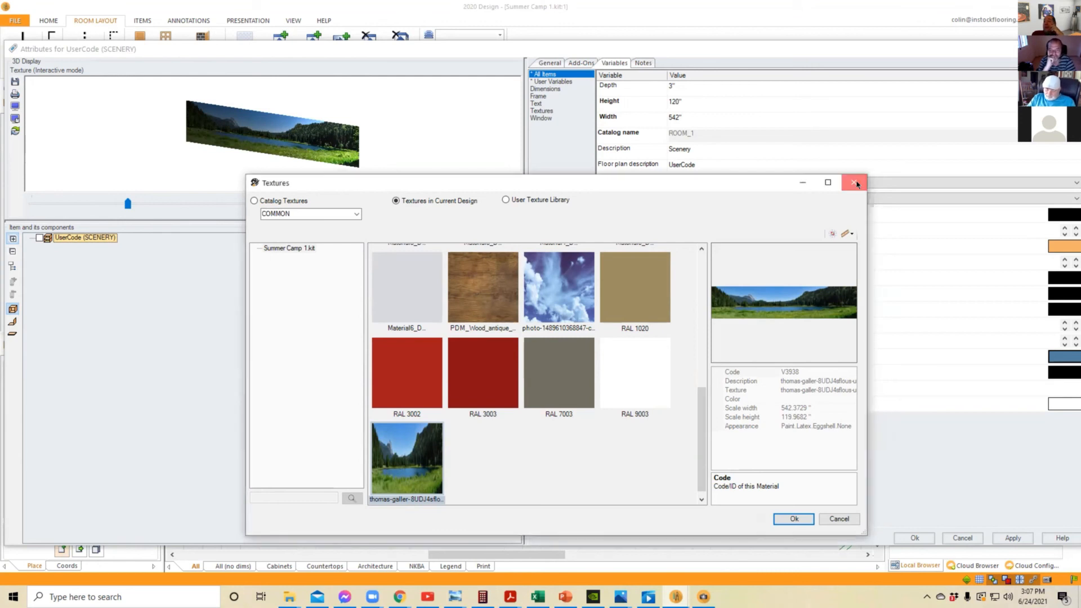
click(1069, 49)
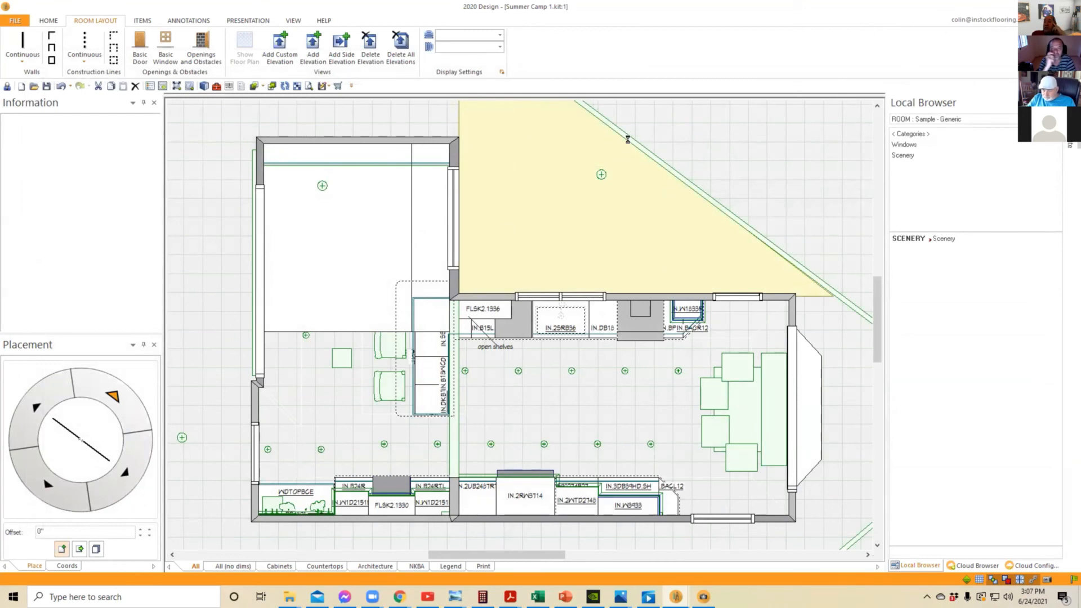
Step: Reopen the angled scenery panel's attributes, reapply the lake landscape texture as its Scenery Image, and accept the attributes
double_click(627, 139)
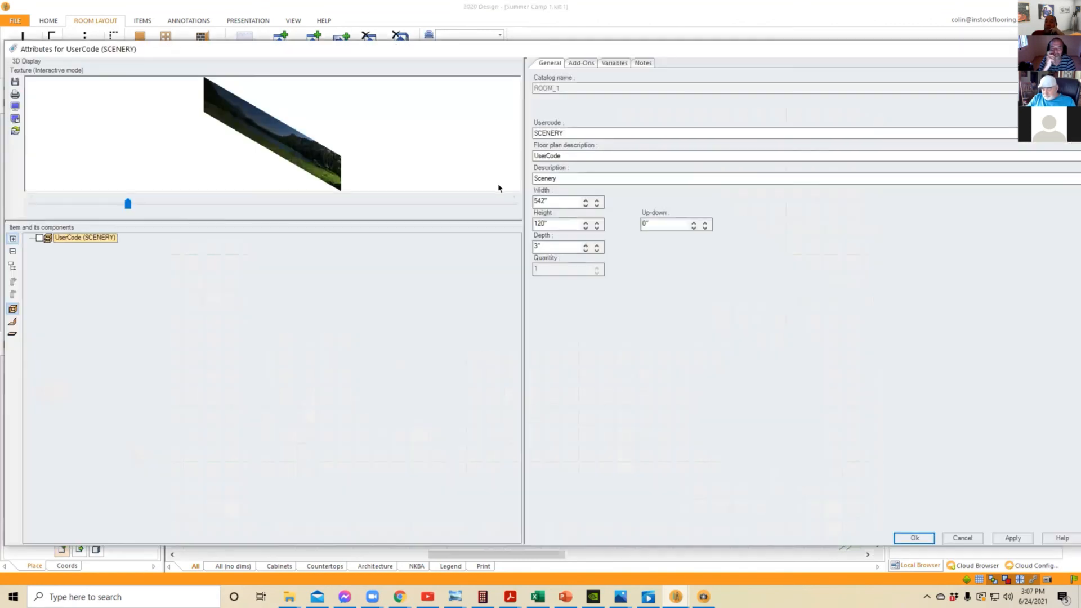
drag(324, 150, 361, 131)
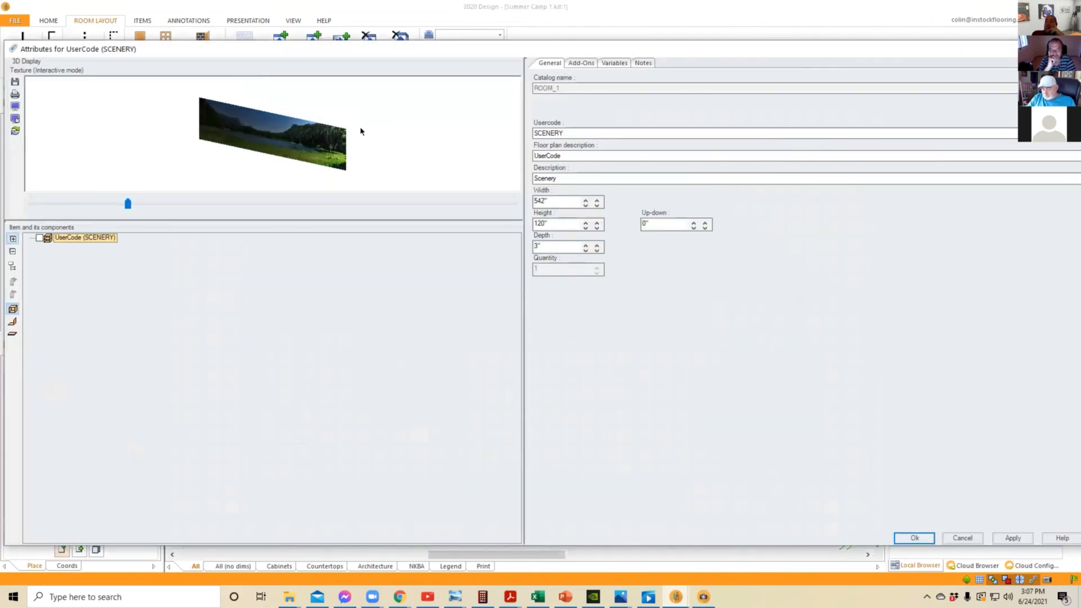
click(607, 61)
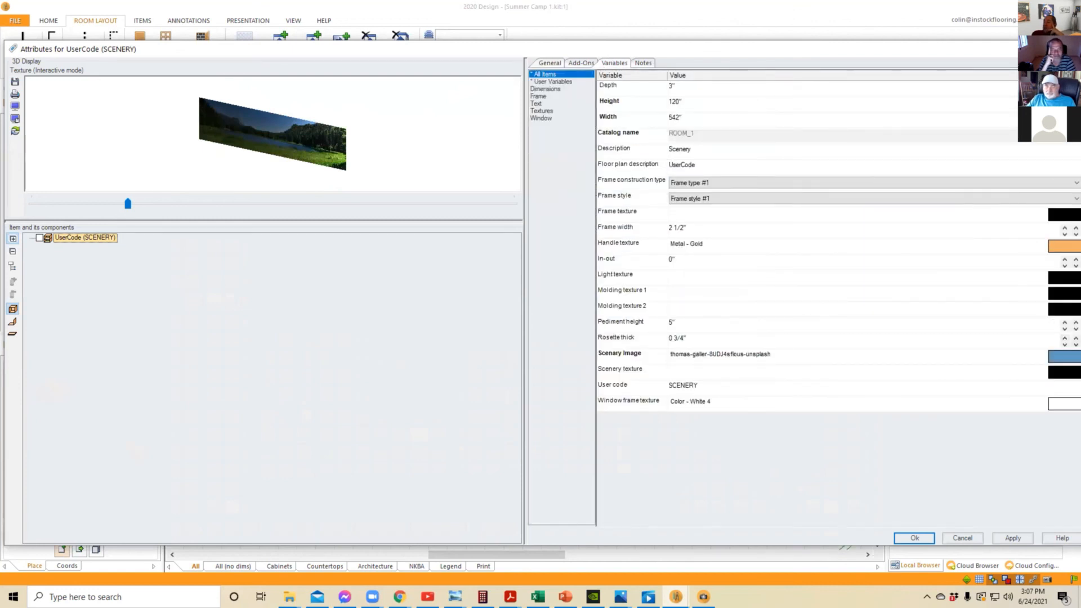
click(1065, 356)
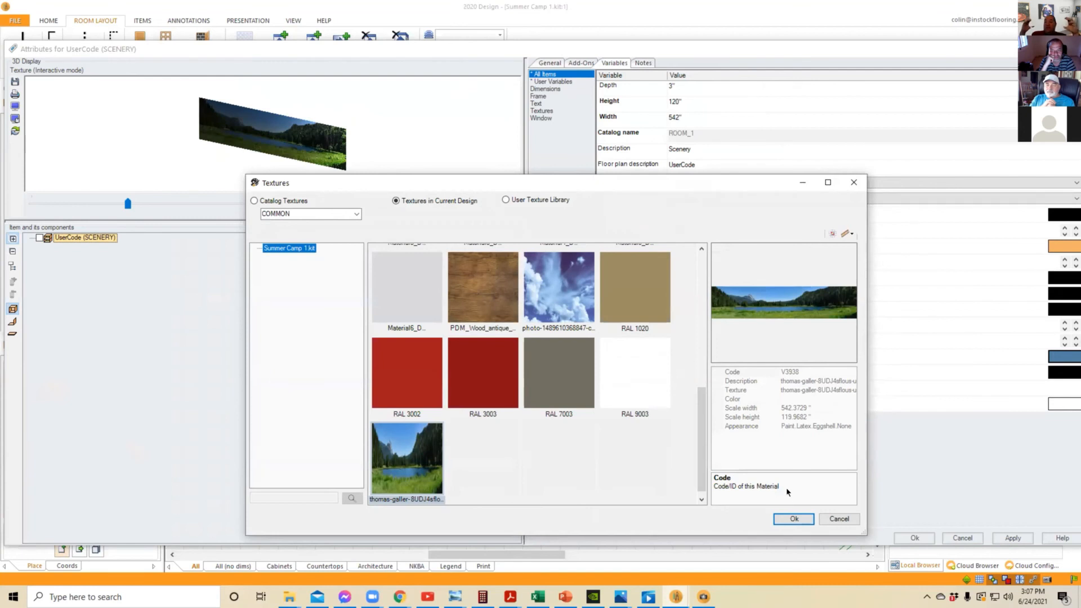
click(780, 518)
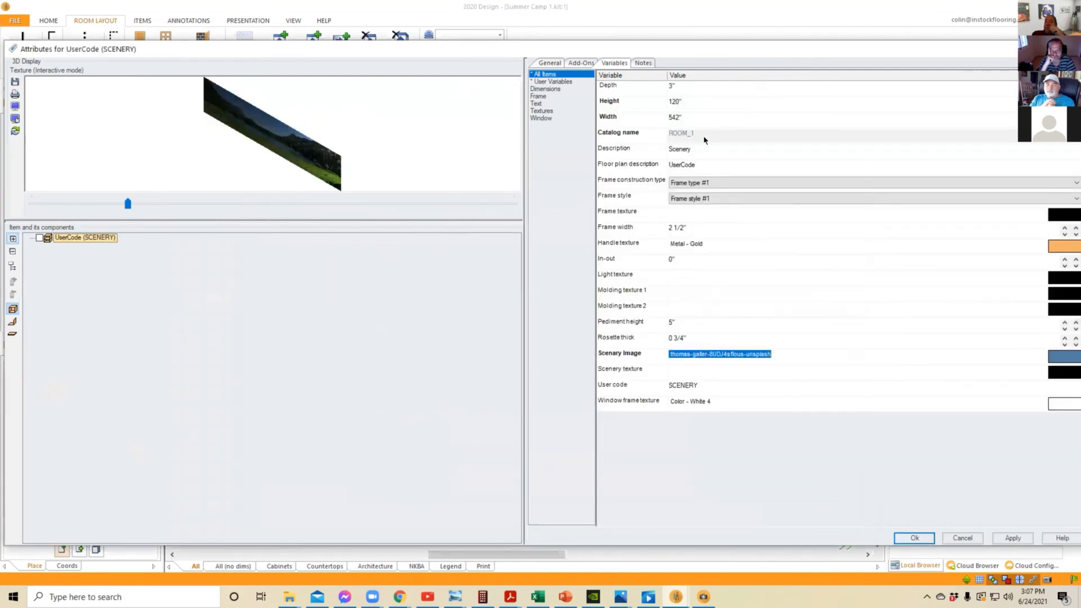
drag(268, 131, 267, 126)
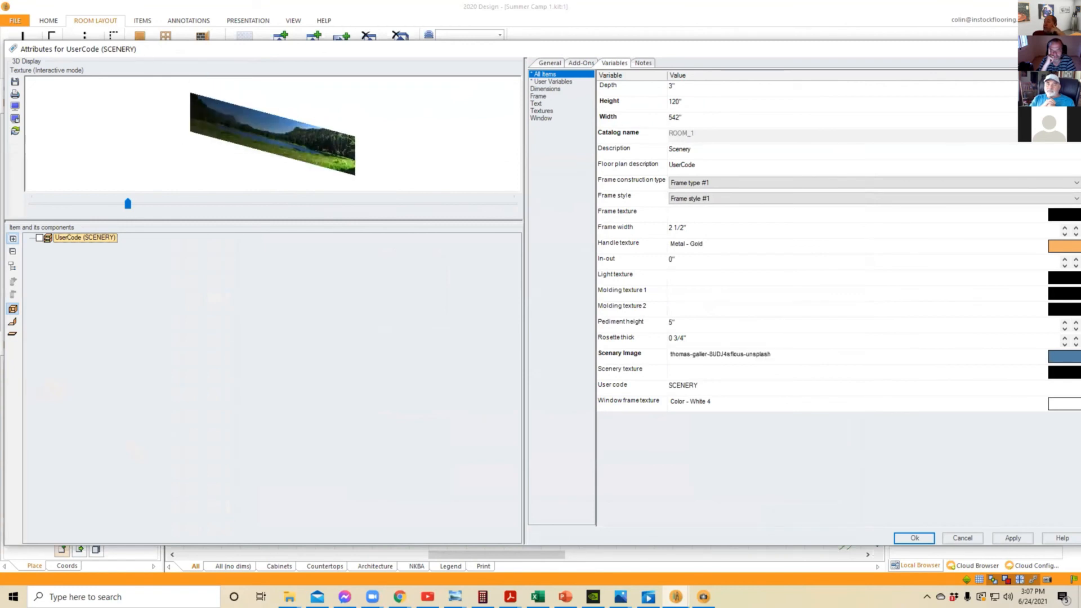
key(Return)
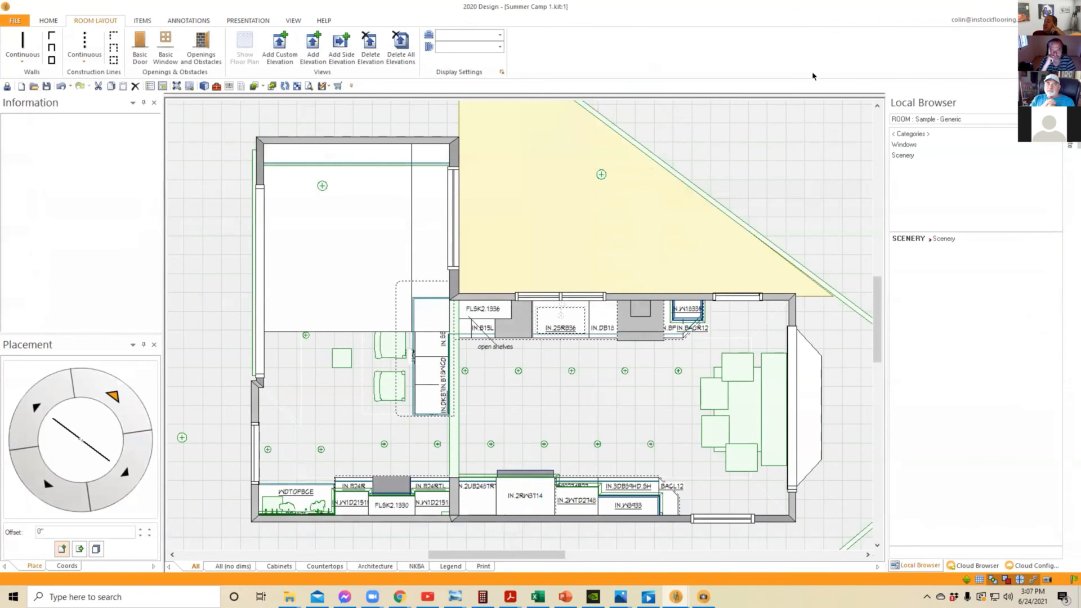
Step: Preview the SCENERY item from the Scenery category of the ROOM : Sample - Generic catalog
click(913, 134)
click(907, 313)
click(905, 261)
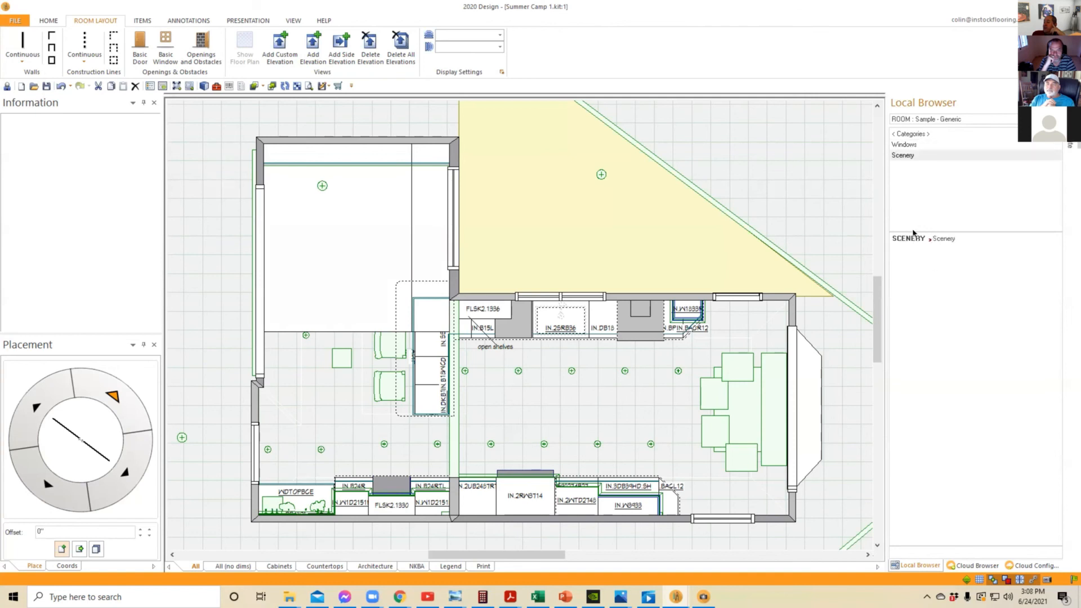
click(913, 237)
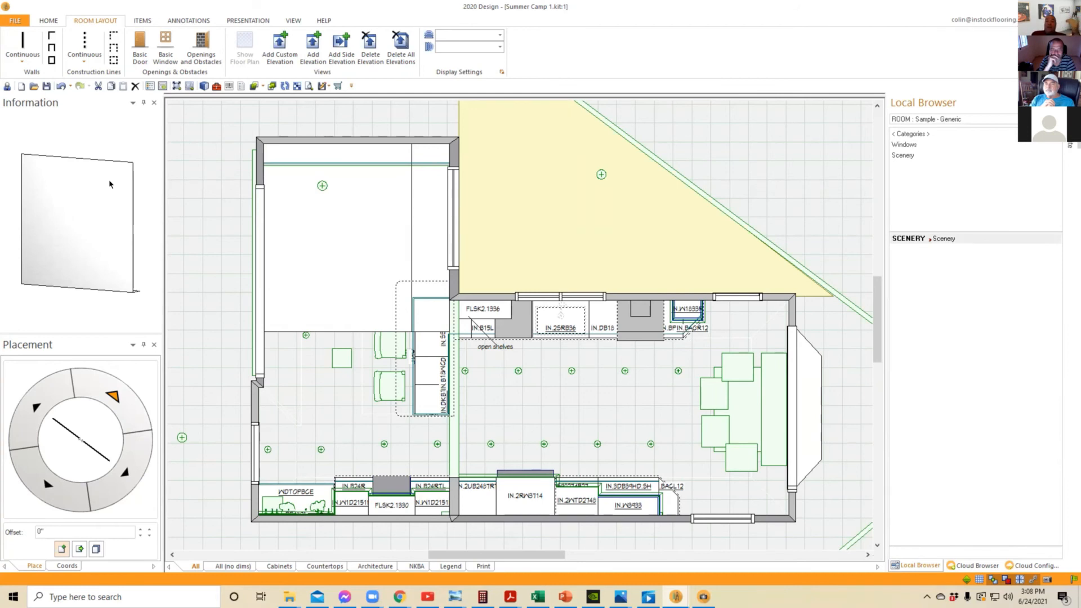
scroll(760, 169, down, 3)
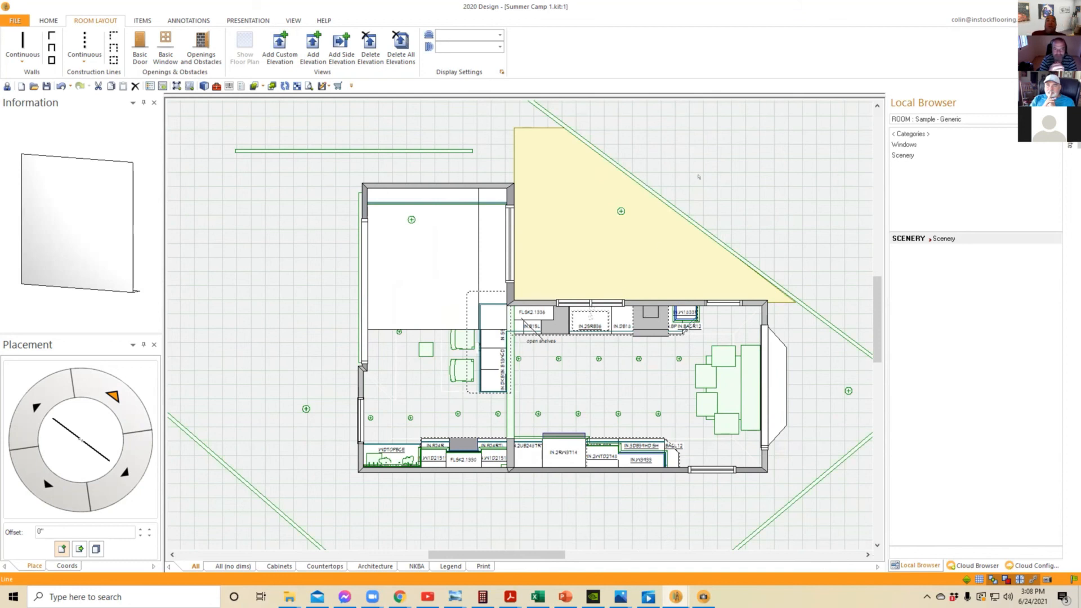
mouse_move(68, 205)
mouse_down()
mouse_move(96, 208)
mouse_move(73, 206)
mouse_up()
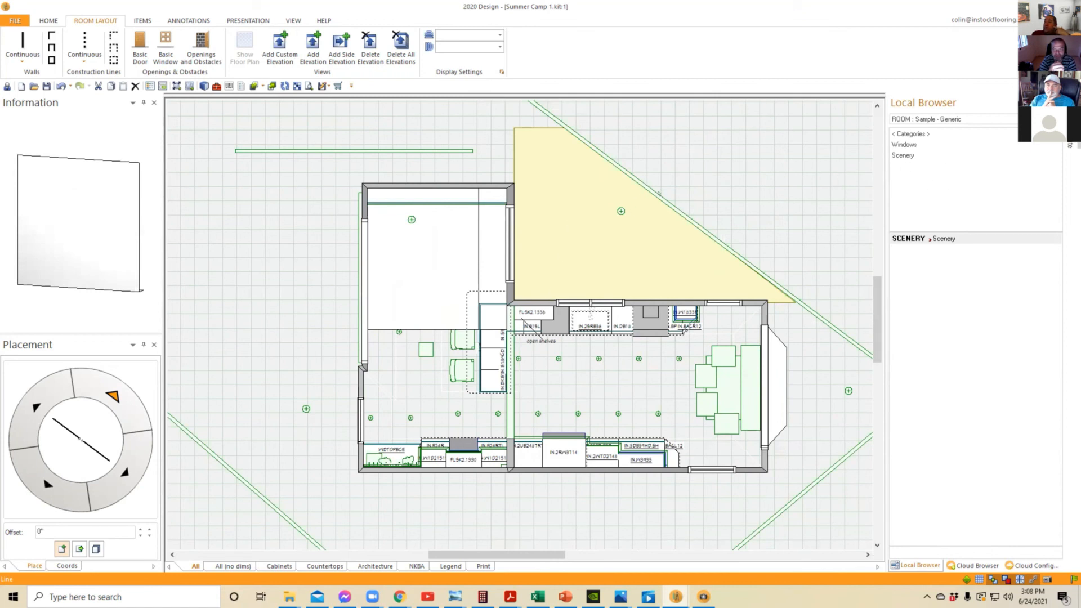
Step: Examine how the scenery panels are arranged around the outside of the house in the floor plan
scroll(645, 240, down, 3)
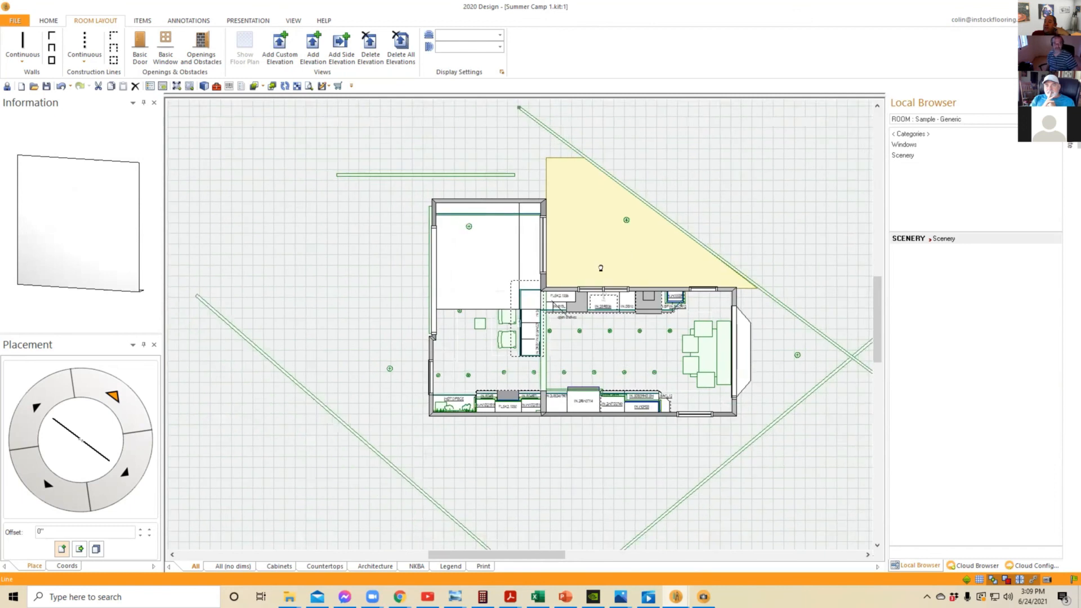
middle_drag(600, 268, 531, 288)
scroll(492, 166, down, 1)
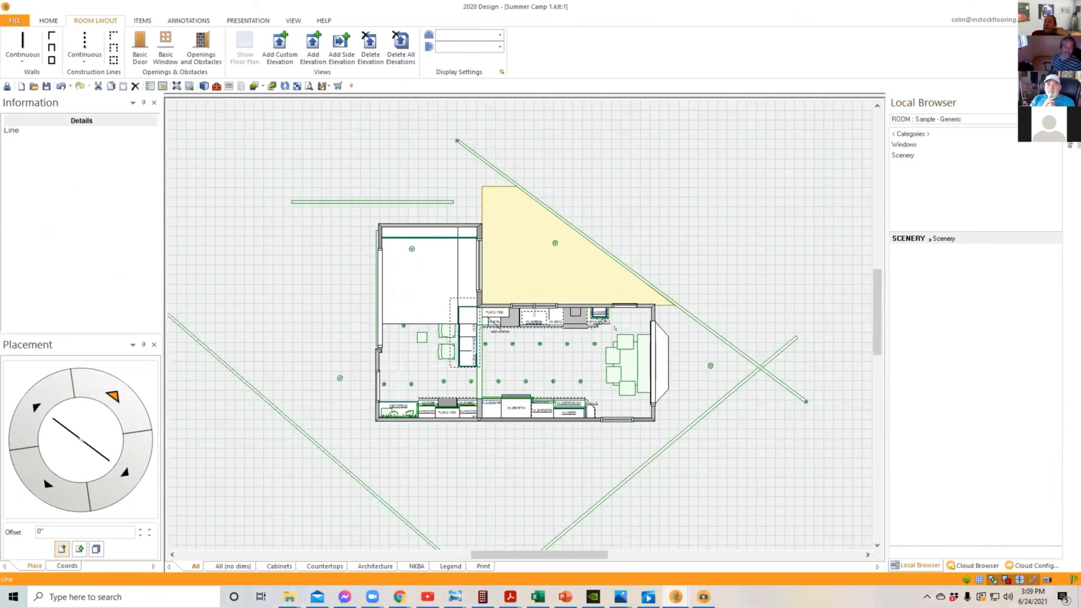
scroll(535, 313, up, 4)
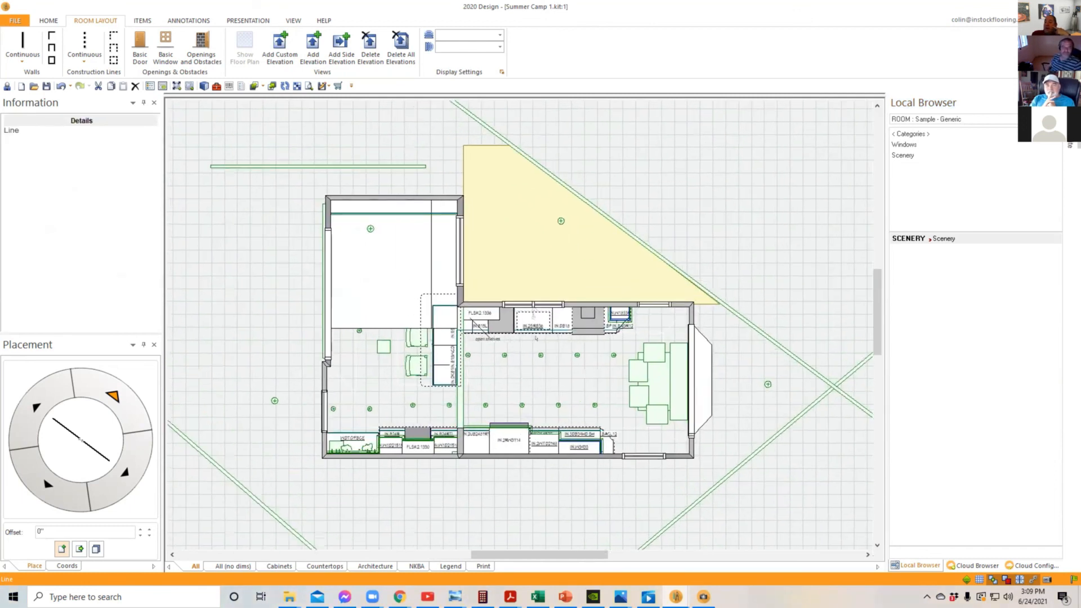
scroll(536, 338, up, 3)
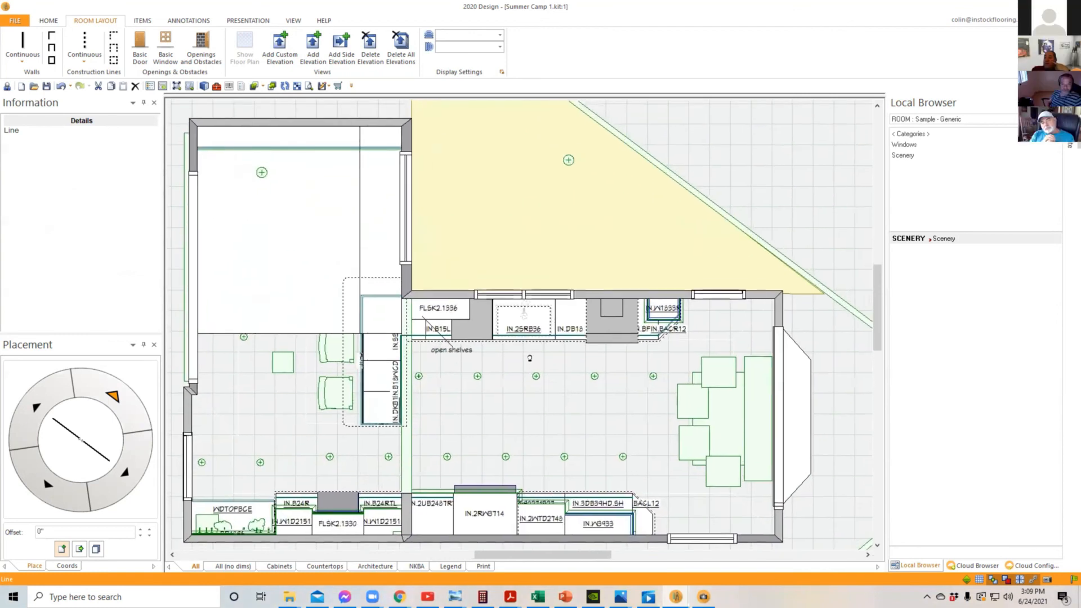
scroll(527, 365, down, 2)
scroll(597, 303, up, 3)
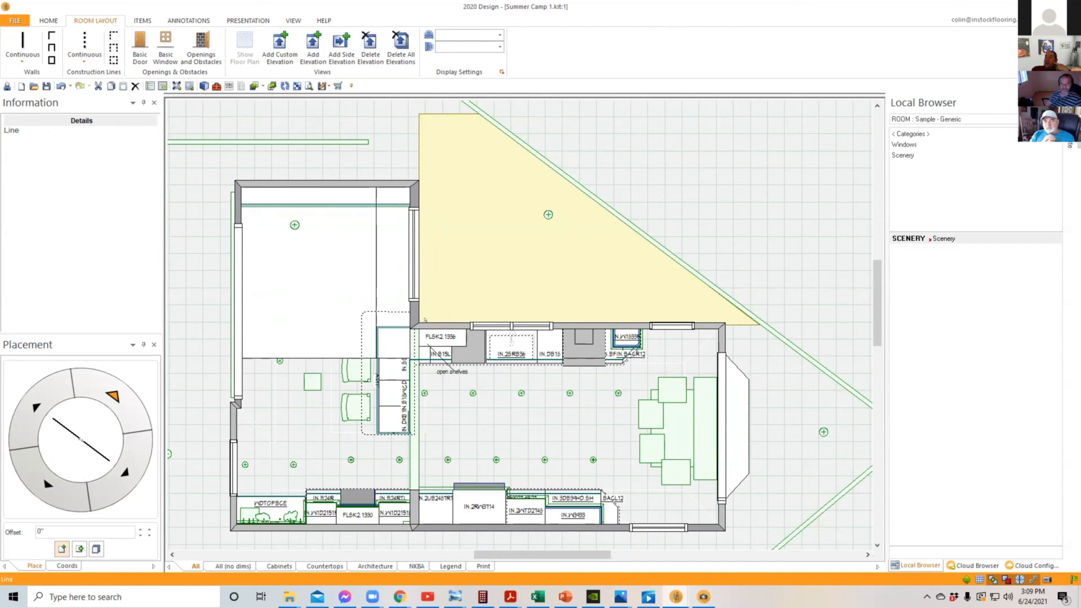
Step: Open the attributes of the yellow surface outside the house and examine its 3D preview up close from several angles
click(474, 227)
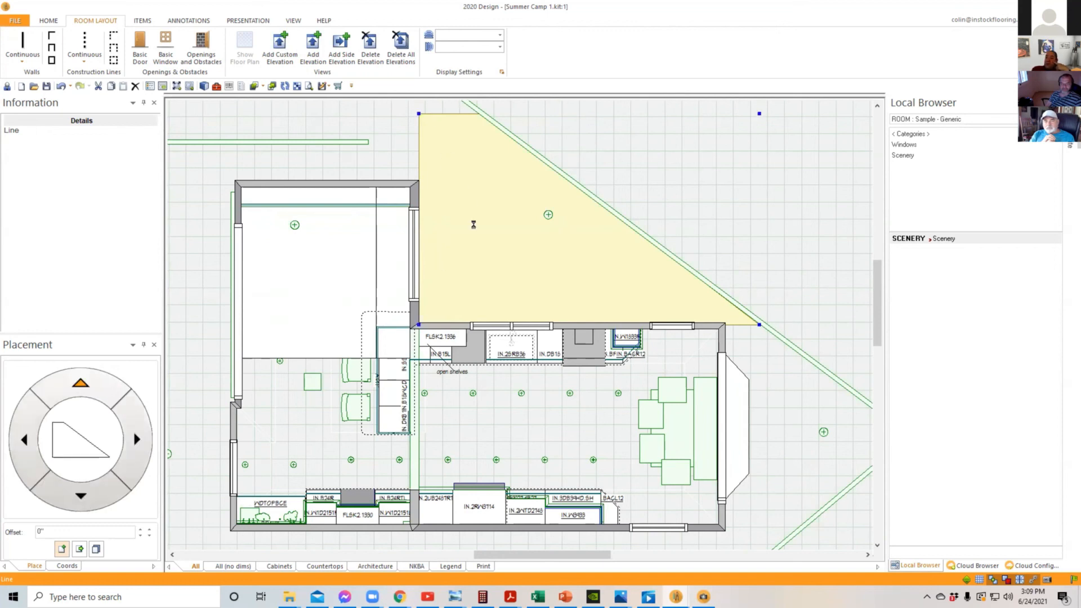
double_click(478, 232)
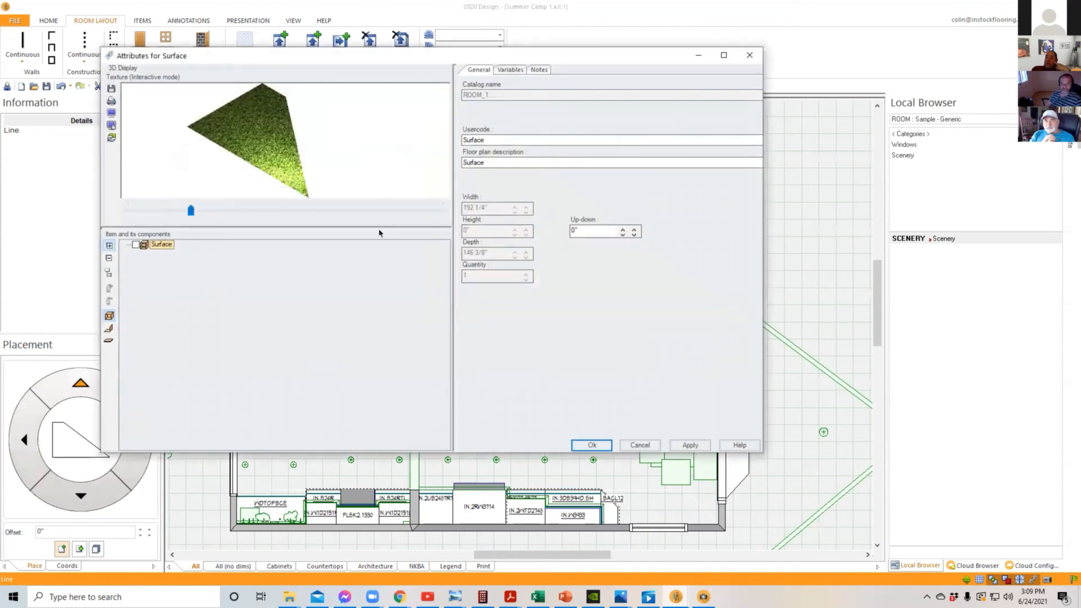
drag(268, 159, 284, 167)
scroll(274, 158, down, 2)
scroll(274, 158, up, 3)
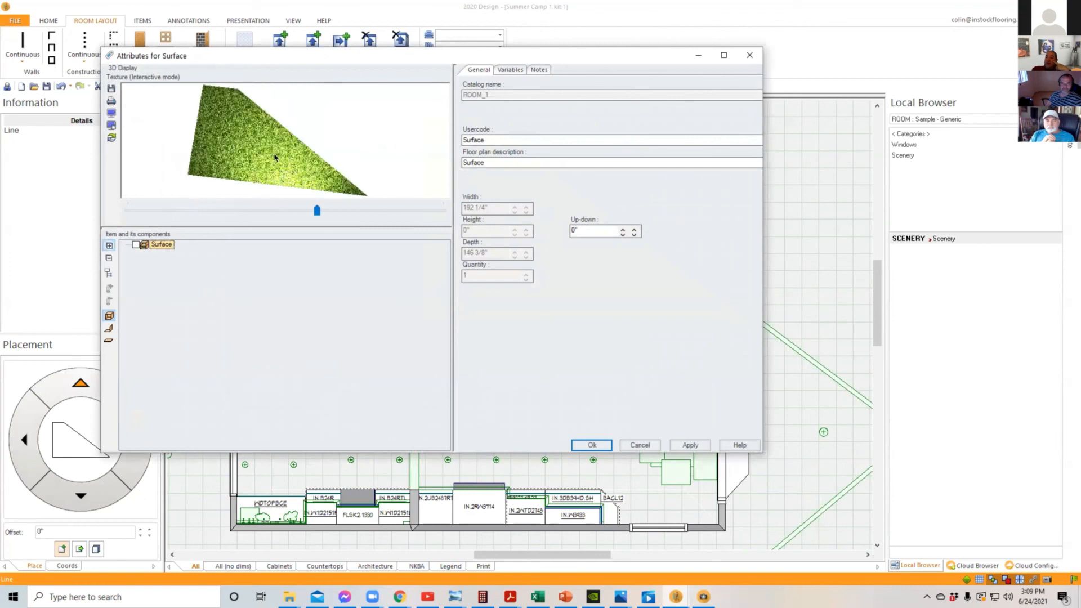
scroll(274, 158, up, 5)
drag(280, 140, 303, 153)
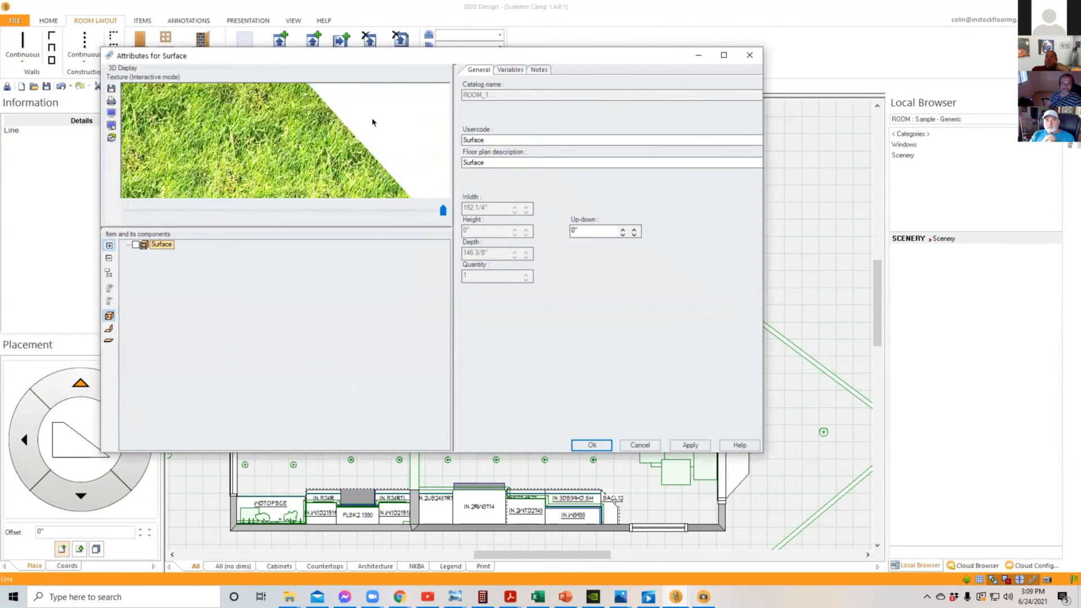
Step: Check the outdoor surface's variables for its display texture, compare it with the 3D preview, and accept the attributes
click(508, 69)
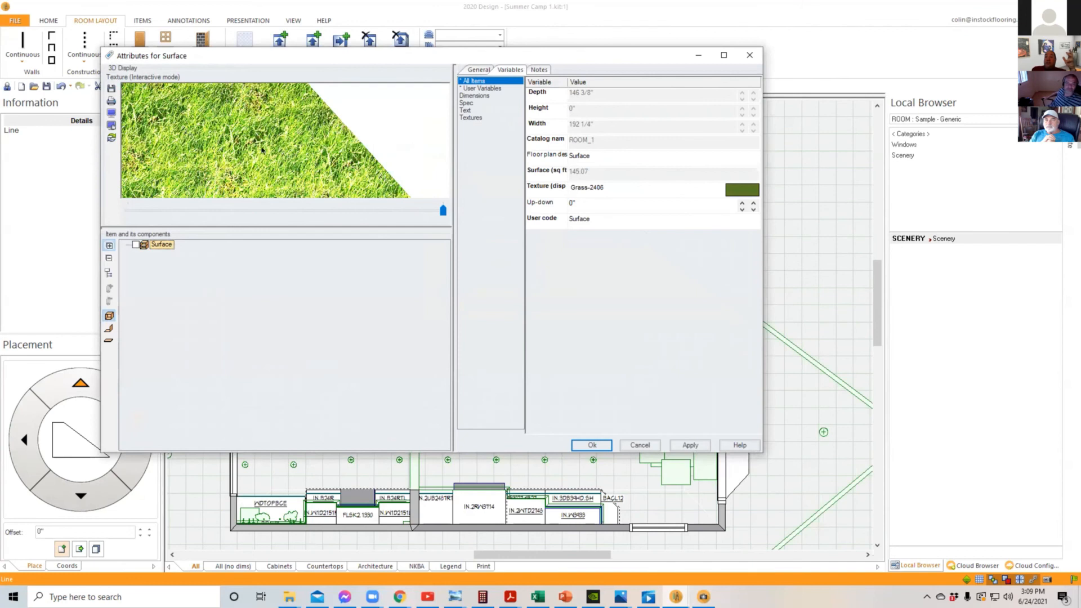
scroll(222, 163, down, 4)
drag(221, 162, 237, 168)
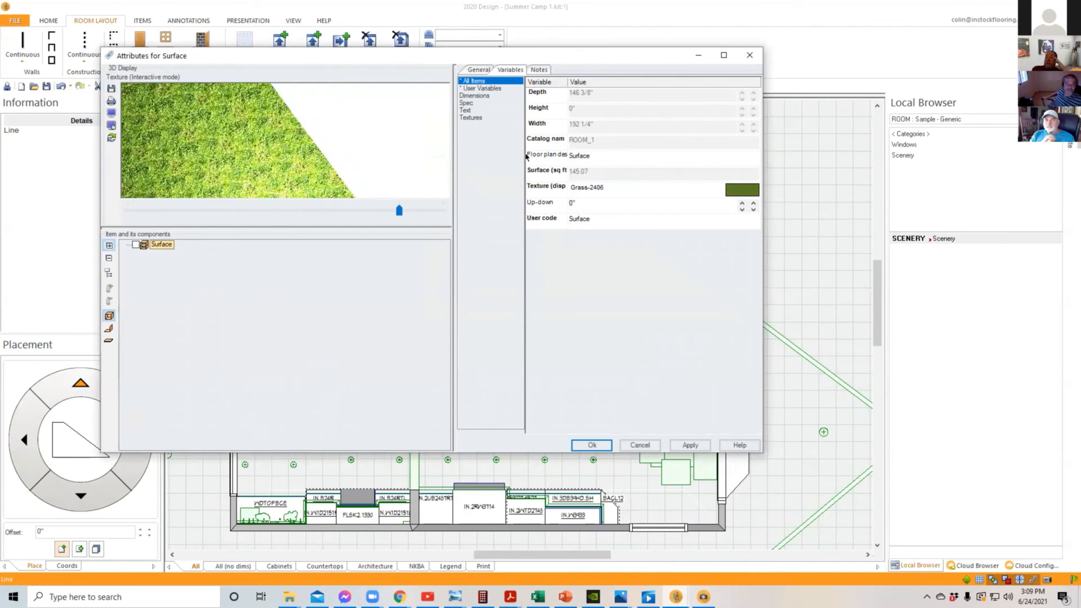
drag(328, 134, 336, 133)
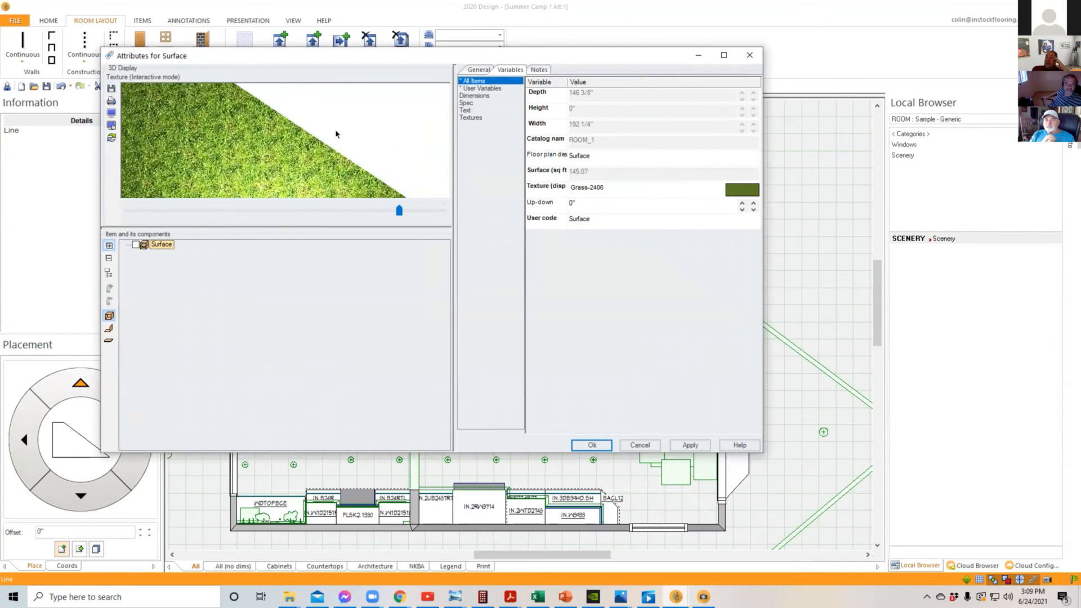
click(591, 444)
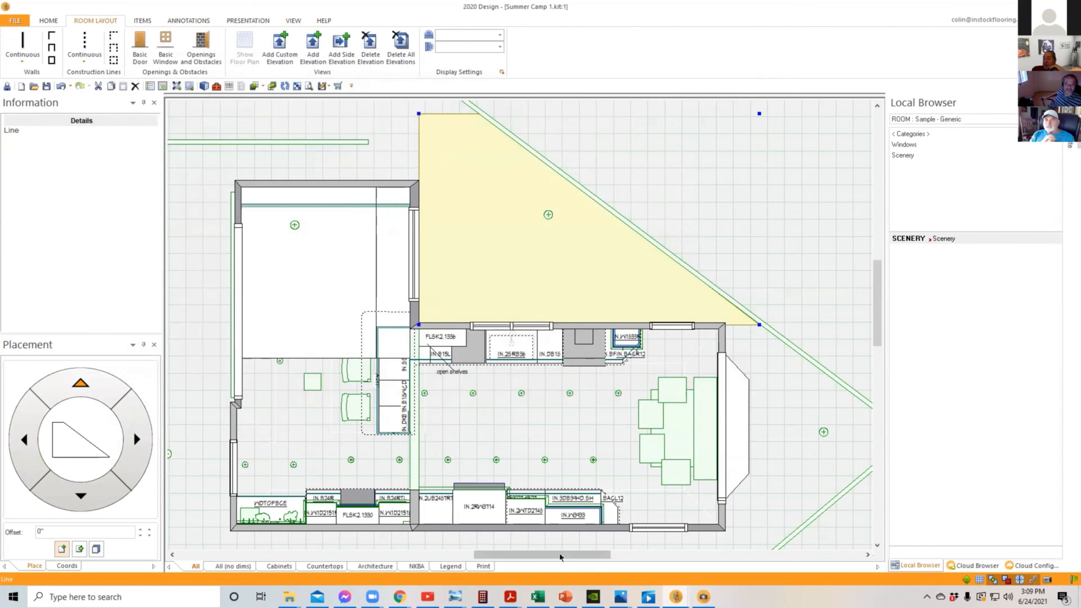
Step: Switch to the 2020 Rendering Module and examine the grass surface and lake scenery through the window beside the counter
click(676, 597)
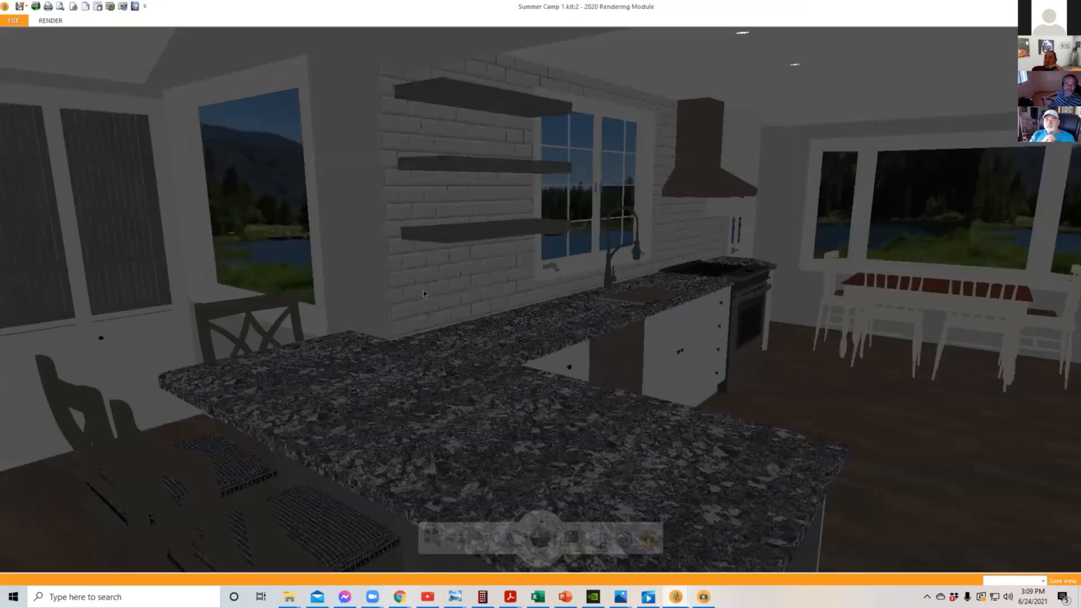
drag(422, 291, 587, 364)
scroll(587, 364, up, 3)
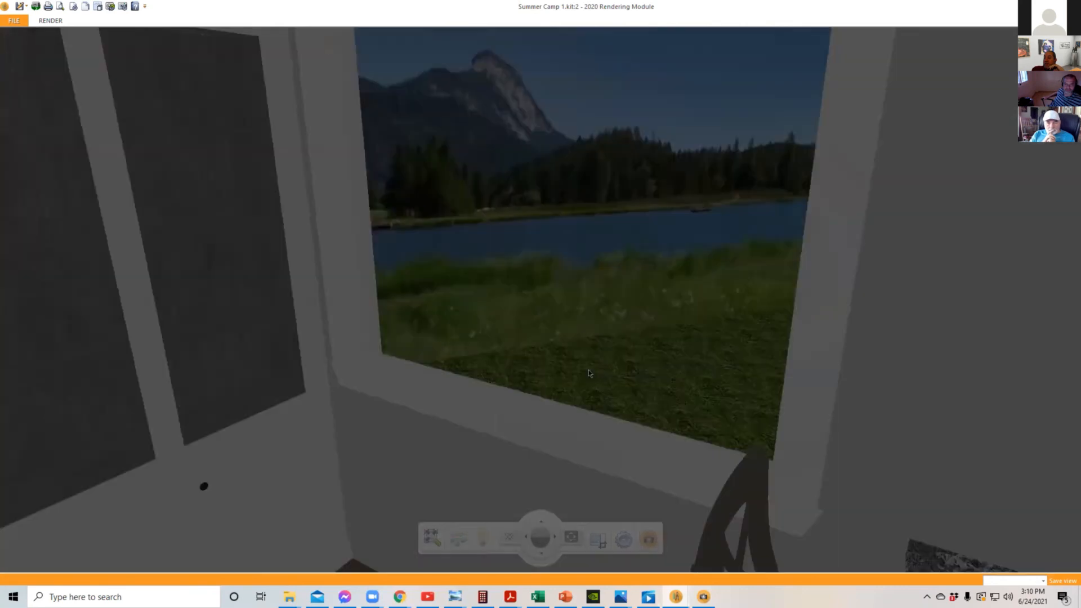
drag(612, 391, 632, 408)
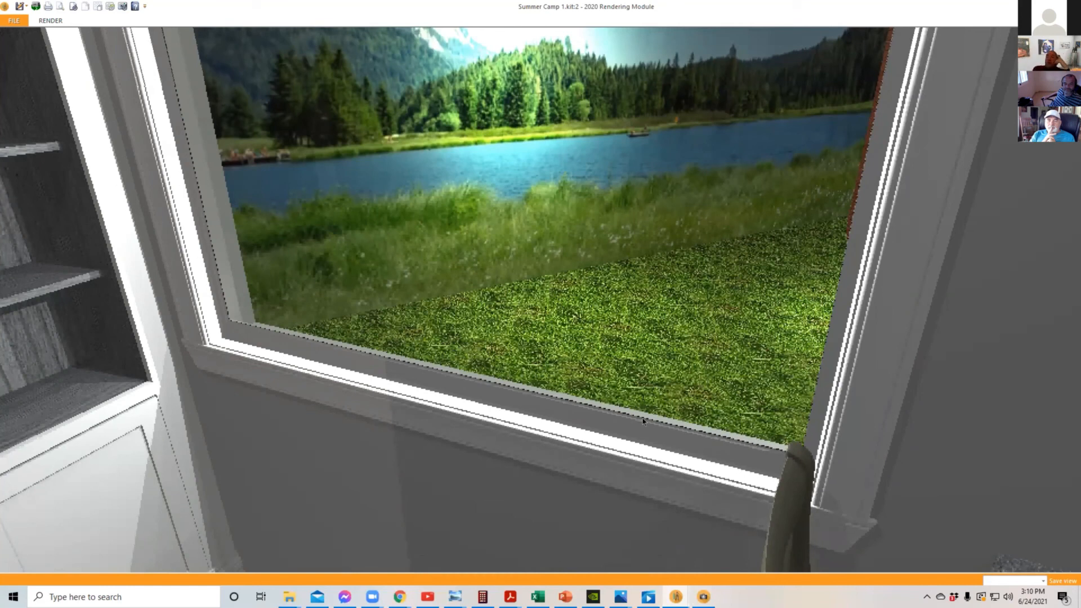
click(644, 366)
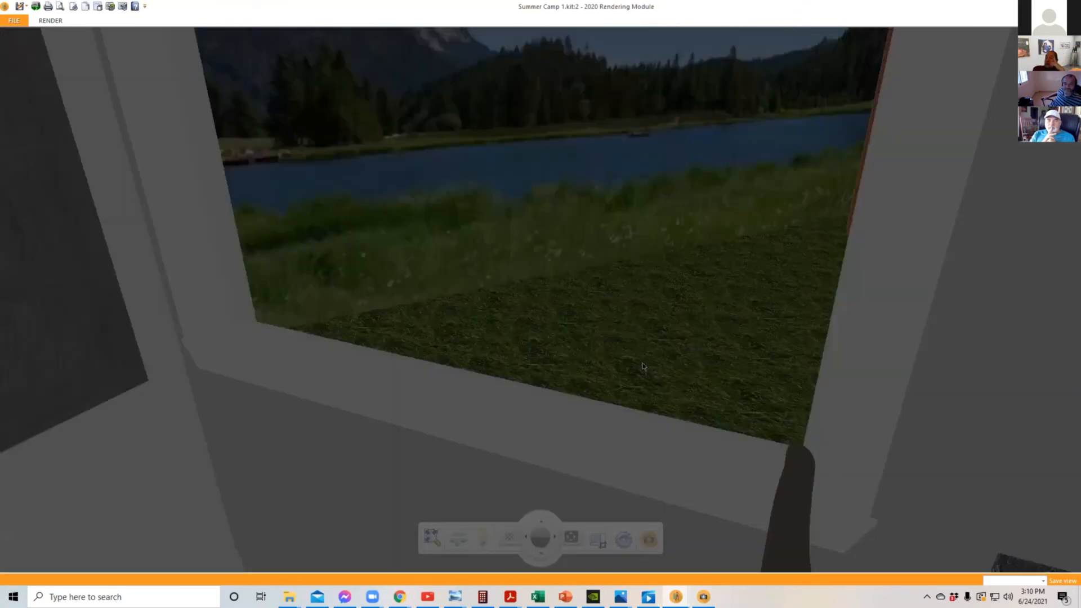
Step: Switch to the high-quality rendering of the bookcase and lake window and brighten it by raising the image exposure
scroll(633, 373, down, 4)
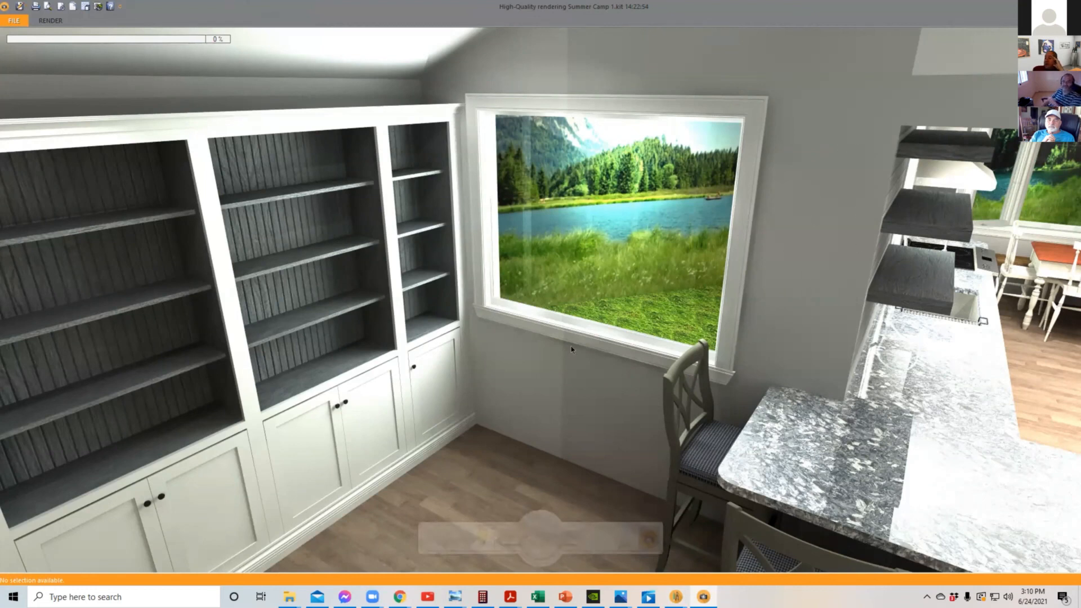
click(476, 538)
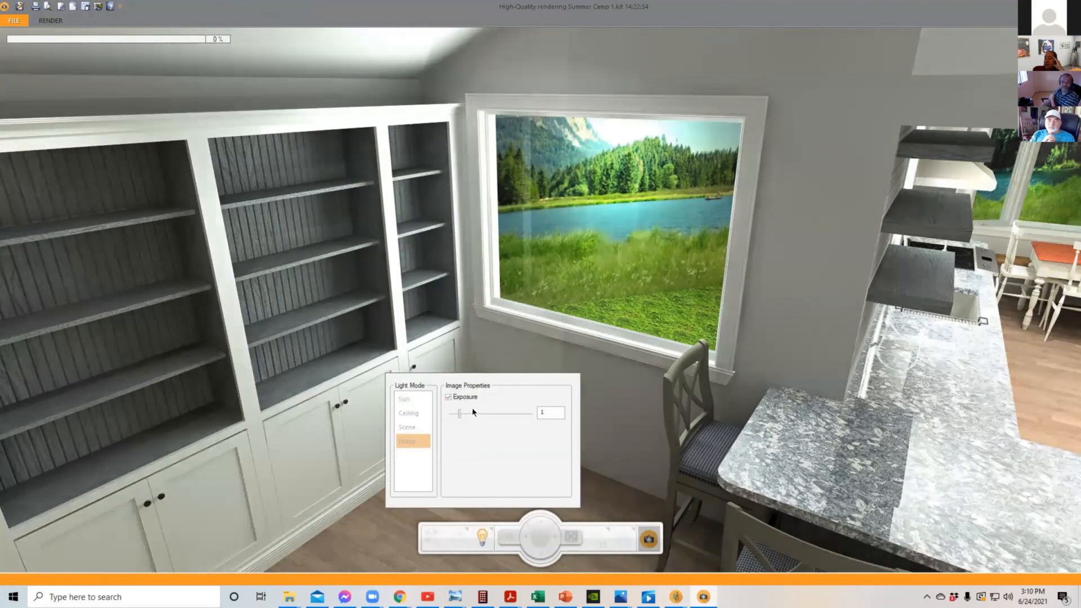
click(469, 412)
click(454, 412)
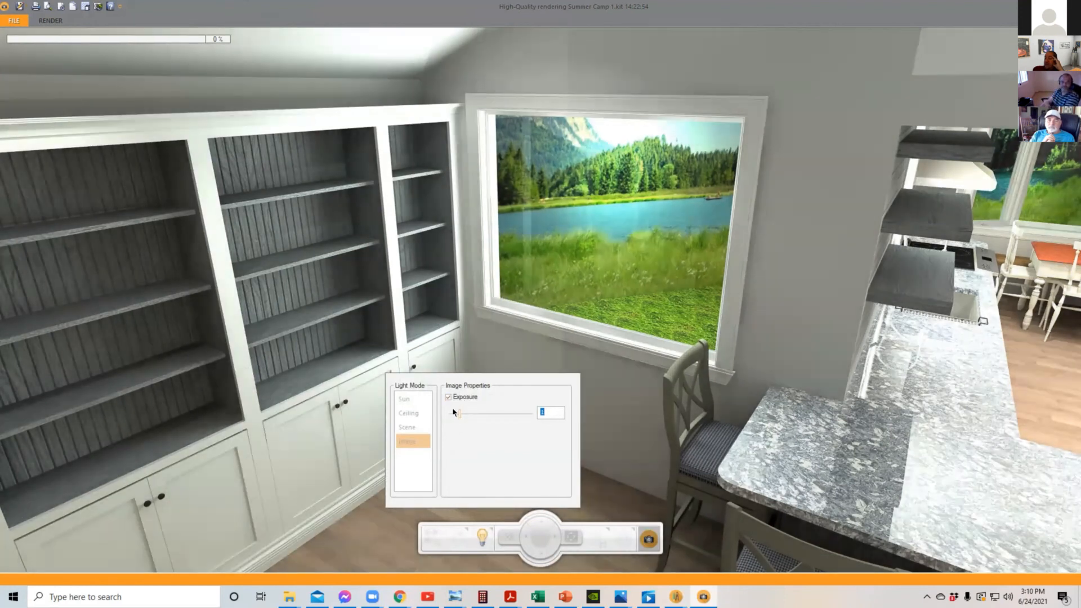
click(454, 411)
click(464, 414)
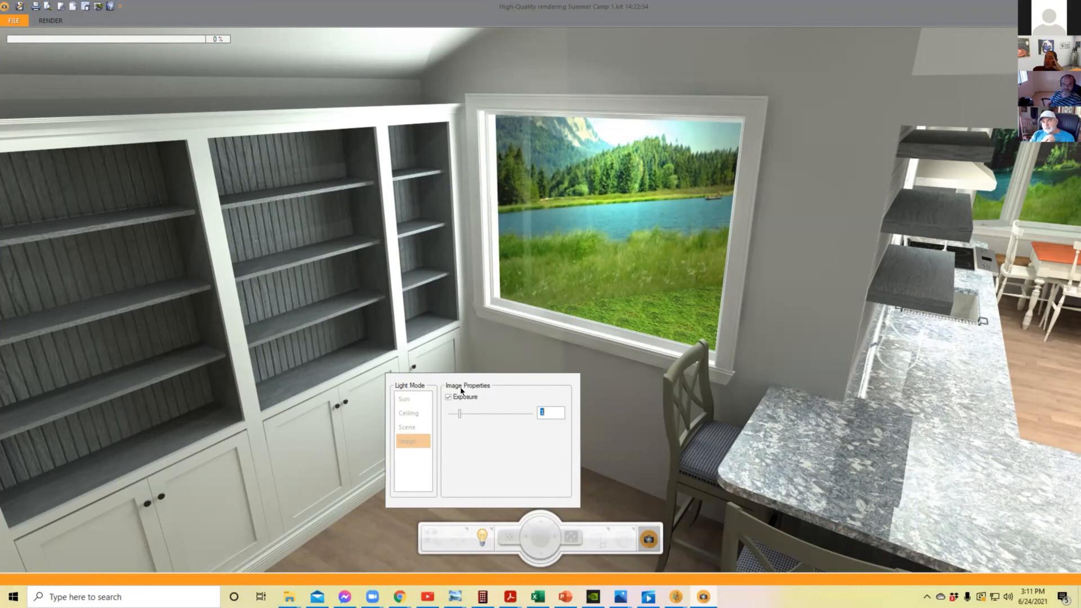
click(471, 411)
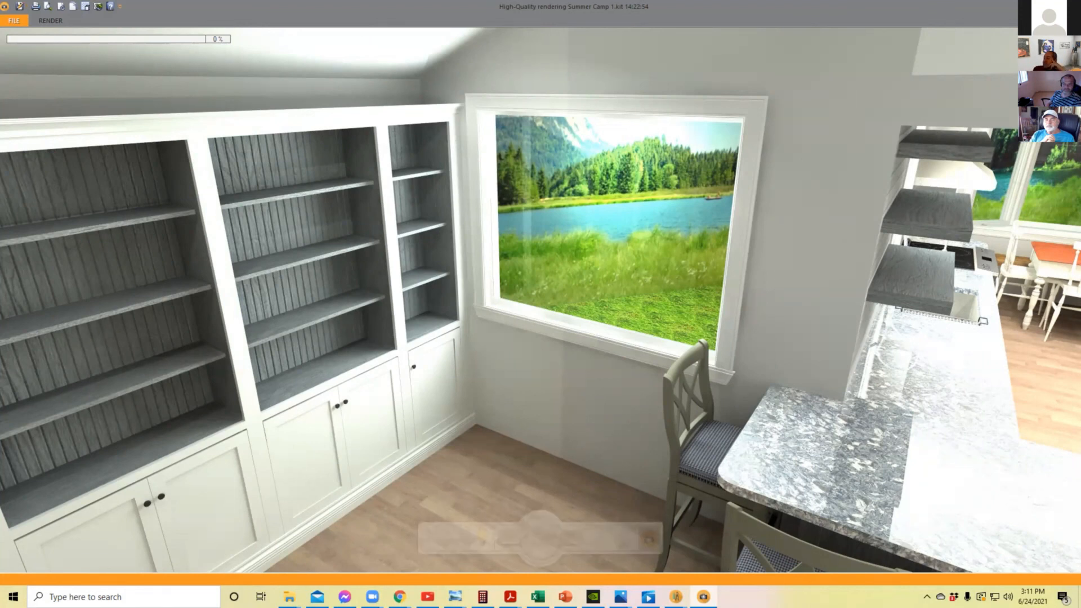
Step: Minimize the high-quality rendering and turn the live view from the lake window toward the peninsula and dining area
double_click(995, 4)
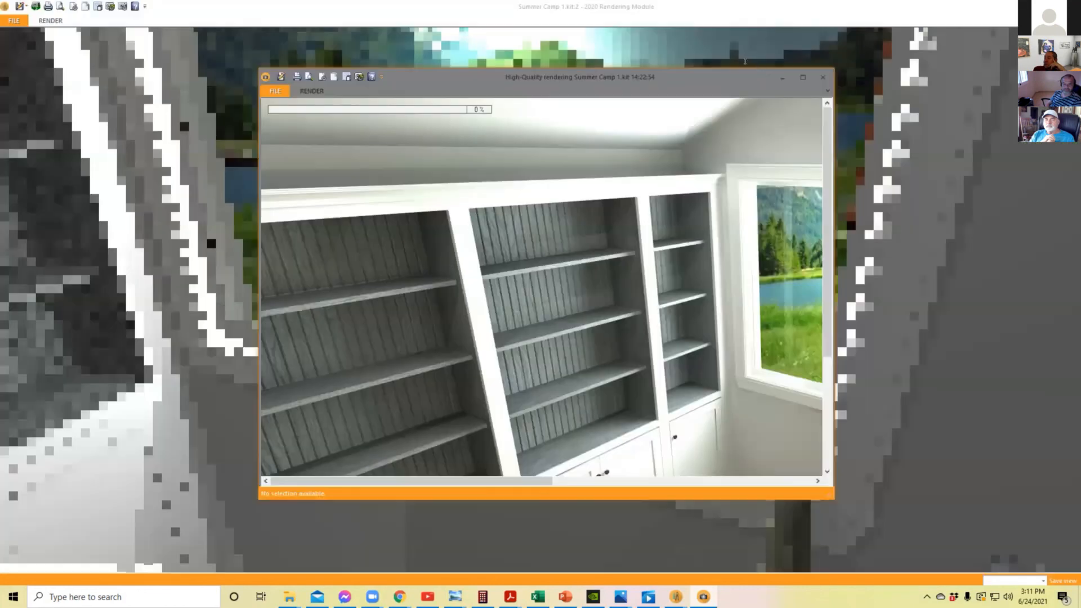
click(782, 76)
scroll(622, 262, down, 5)
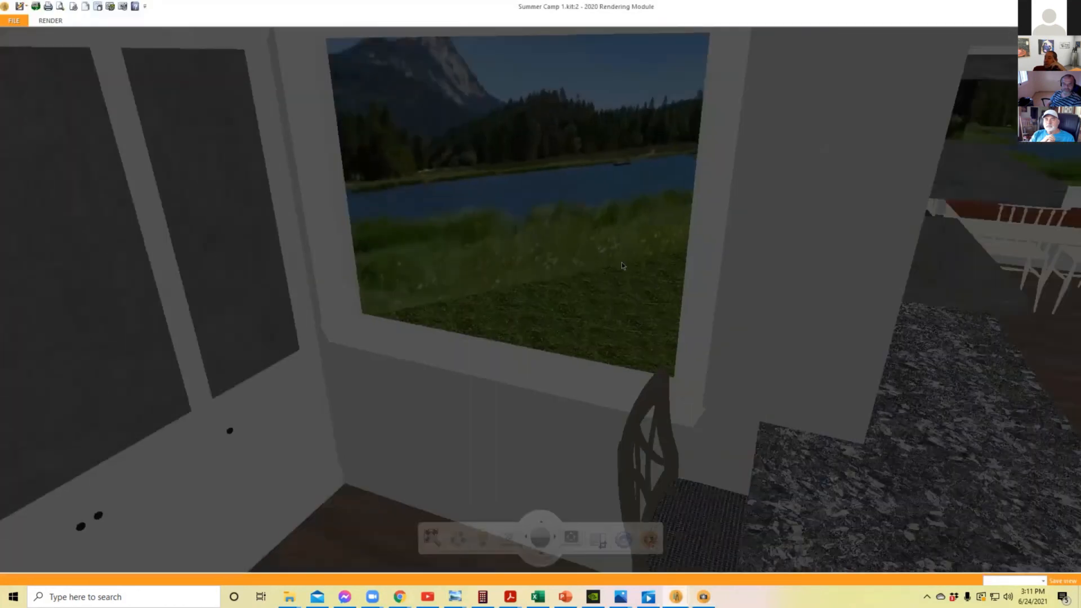
drag(644, 238, 768, 227)
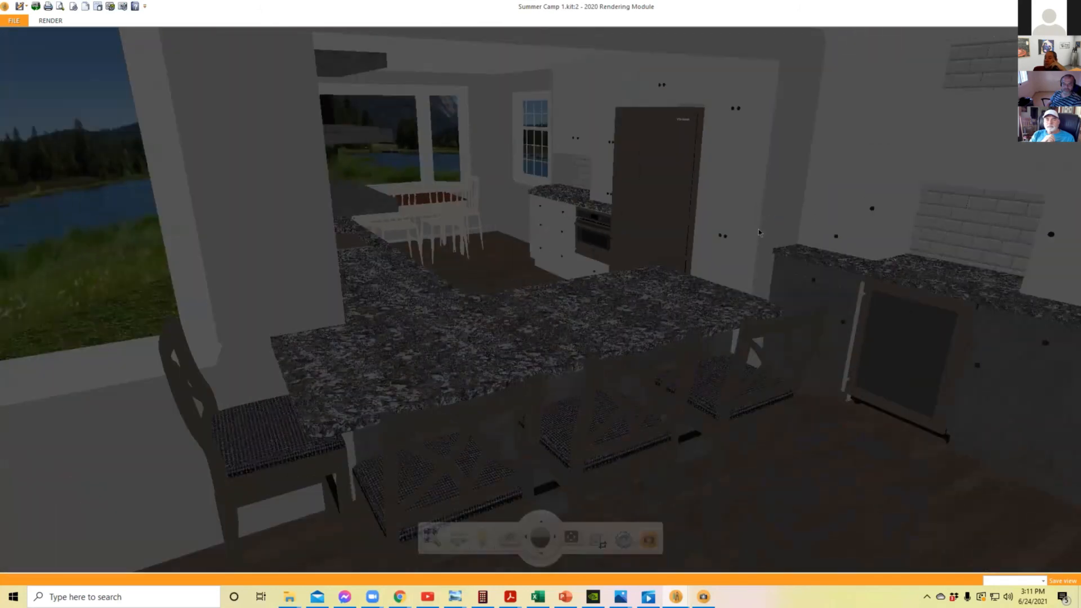
scroll(749, 234, up, 4)
scroll(741, 241, down, 2)
scroll(741, 246, down, 3)
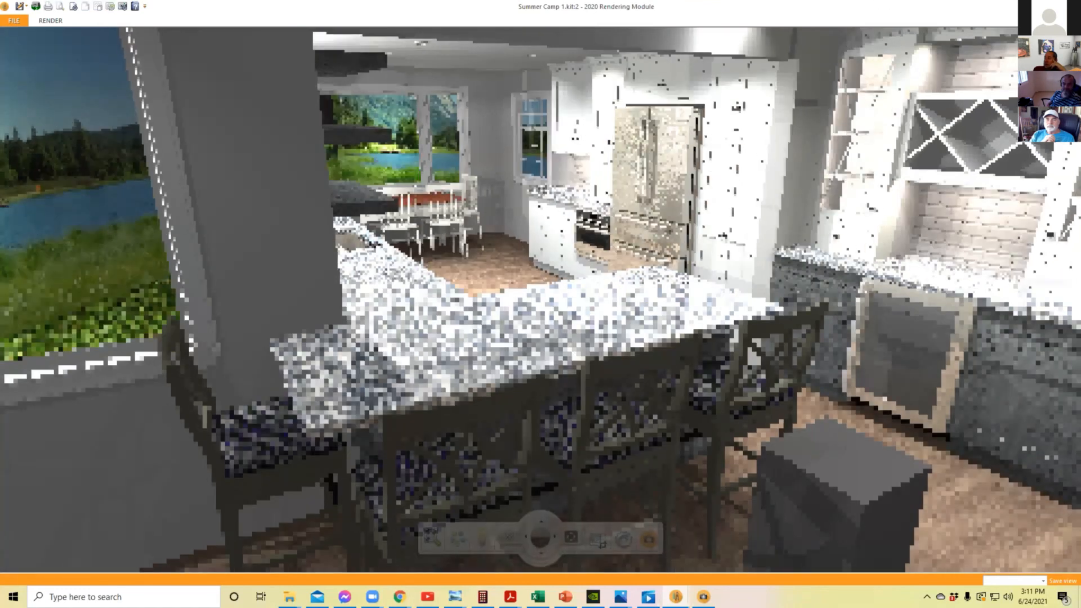
Step: Return to the floor plan in 2020 Design, examine the scenery panels around the whole house, and clear the selection
click(1068, 7)
scroll(567, 275, down, 4)
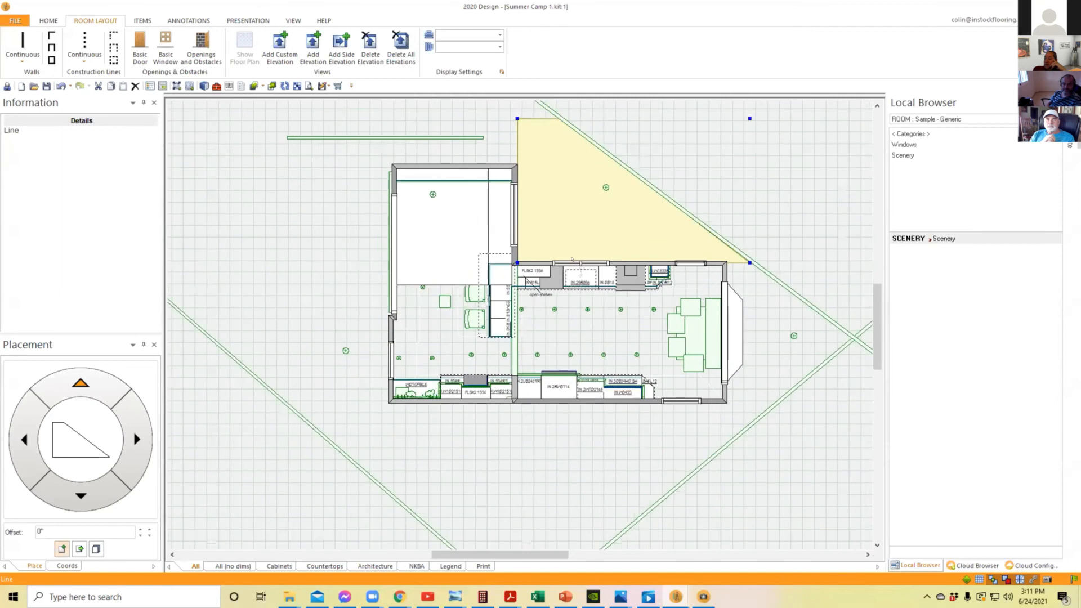
middle_drag(501, 288, 447, 295)
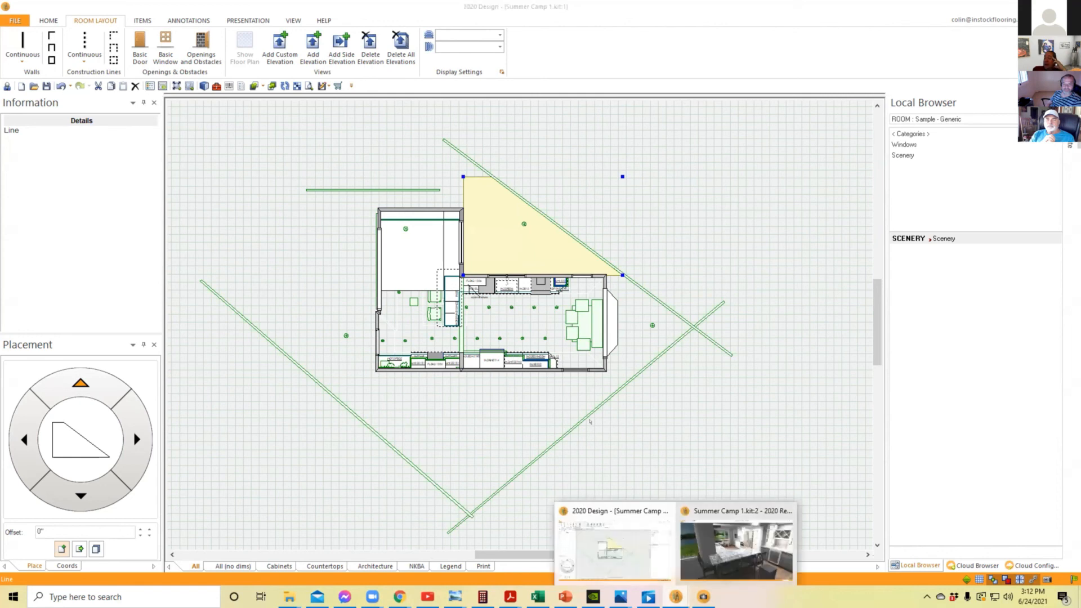
click(588, 437)
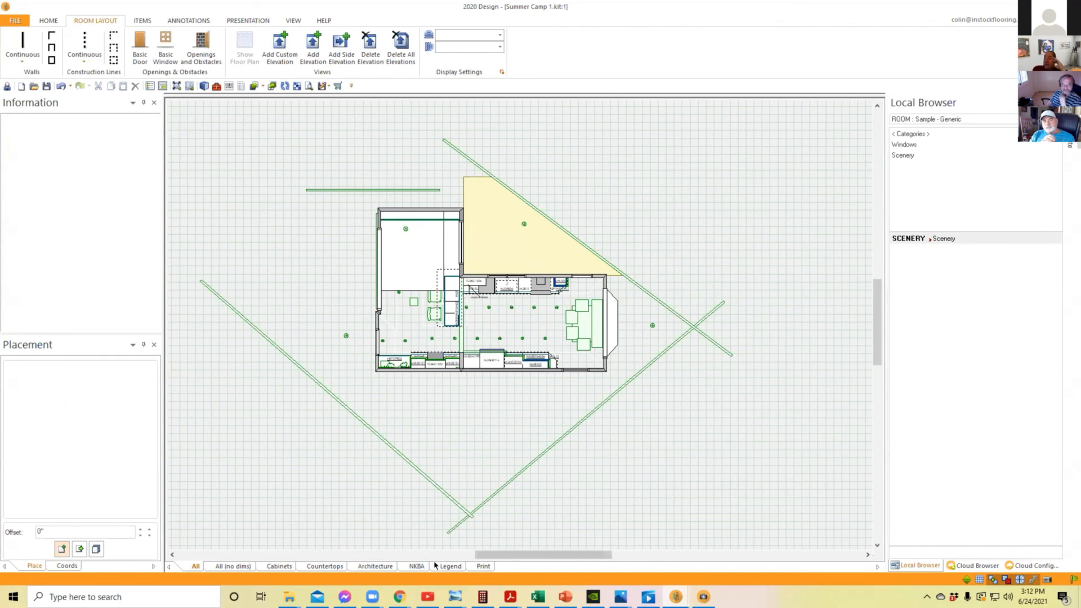
Step: Switch to the 2020 Rendering Module and frame the kitchen from behind the bar stools, including the lake window and dining bay window
click(676, 597)
click(713, 545)
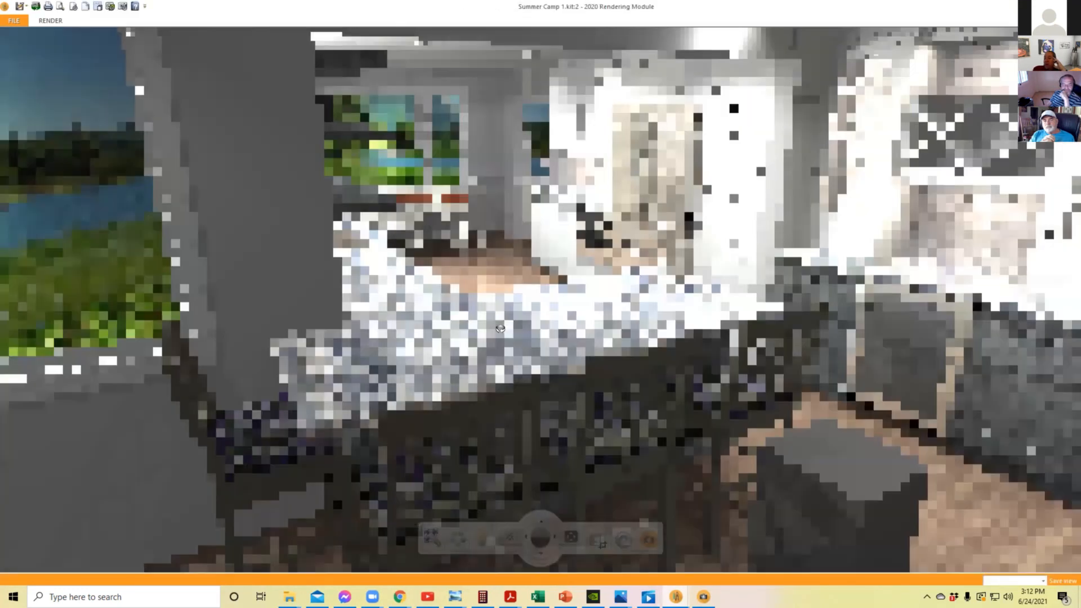
drag(507, 327, 814, 365)
drag(932, 371, 813, 418)
drag(780, 339, 669, 313)
scroll(697, 388, down, 8)
scroll(684, 343, up, 5)
drag(686, 381, 780, 303)
scroll(699, 305, up, 6)
middle_drag(763, 303, 785, 293)
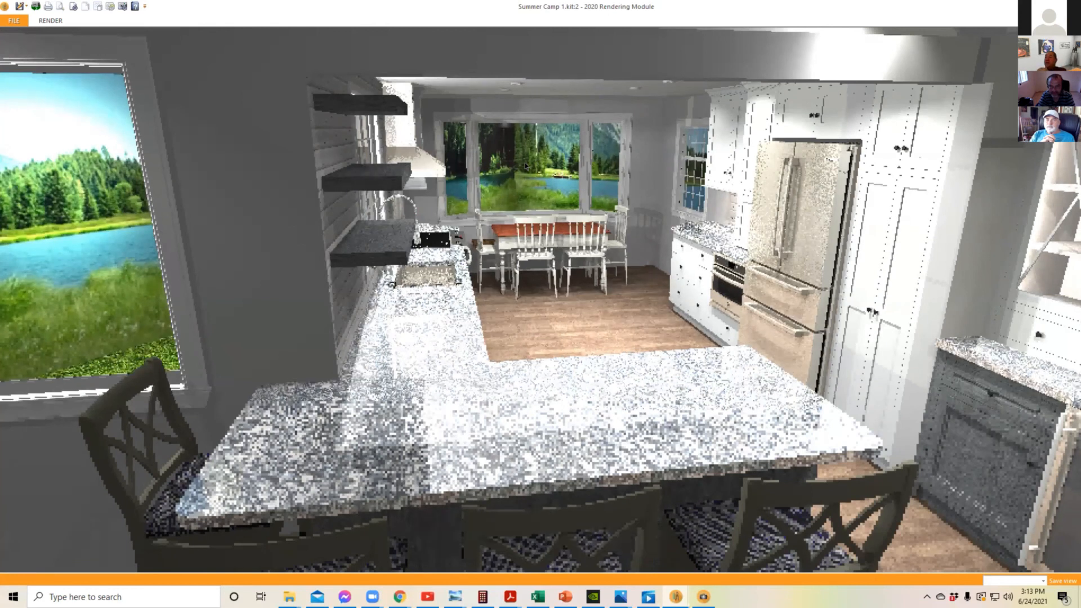
middle_drag(530, 238, 536, 245)
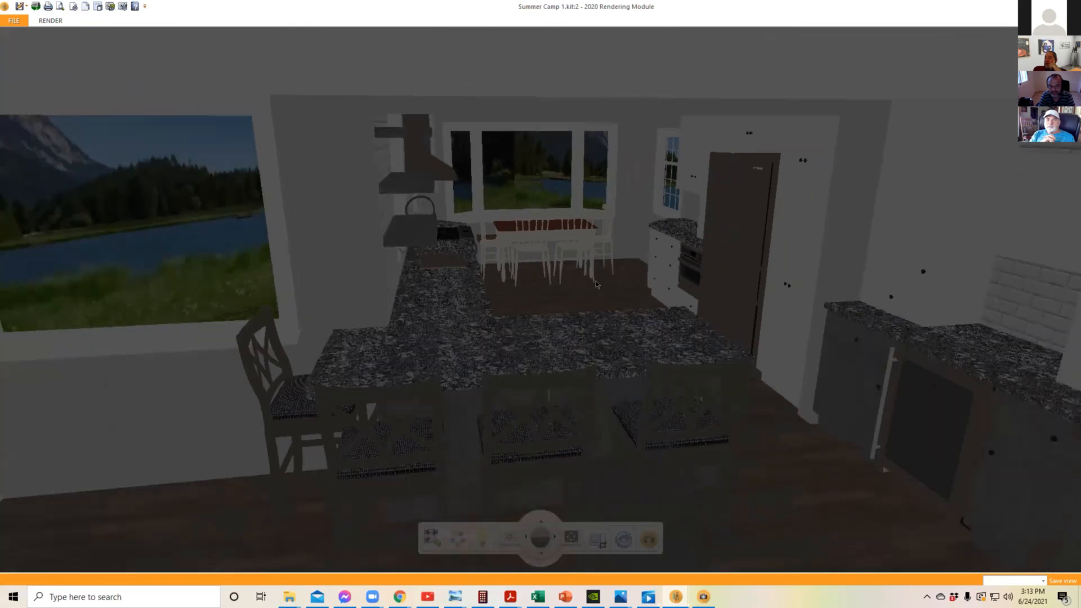
middle_drag(598, 321, 597, 384)
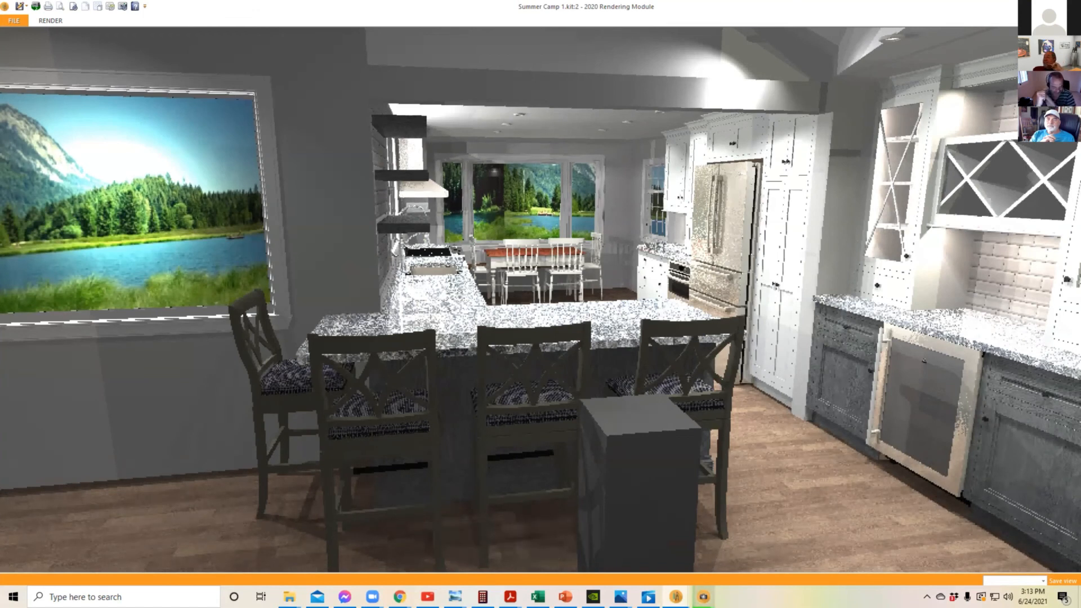
Step: Return to the floor plan and delete the square box standing beside the bar stools
click(1068, 7)
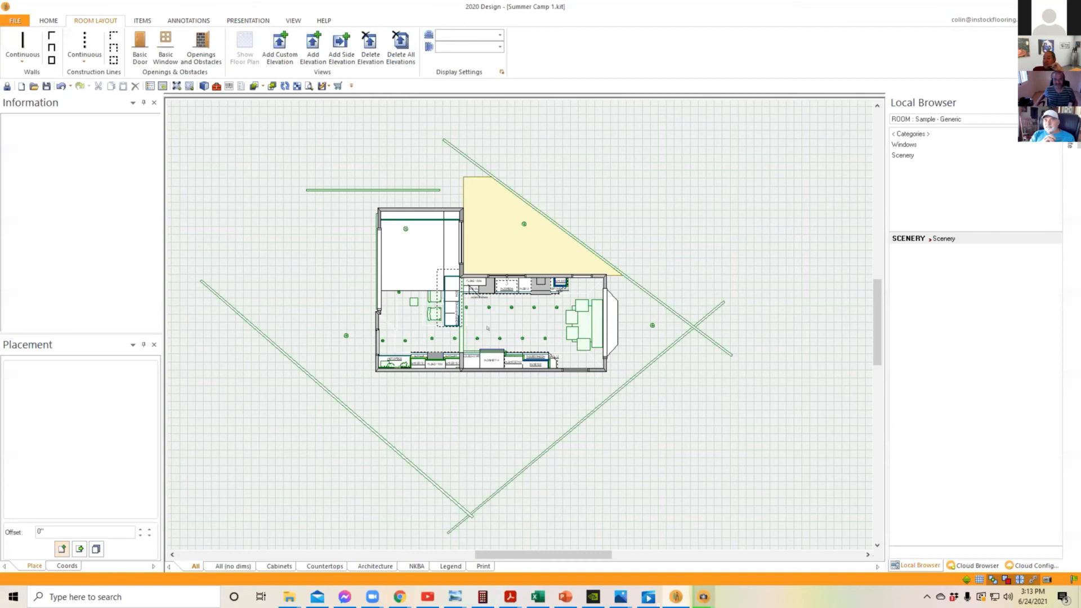
scroll(411, 312, up, 3)
scroll(411, 312, up, 2)
click(404, 296)
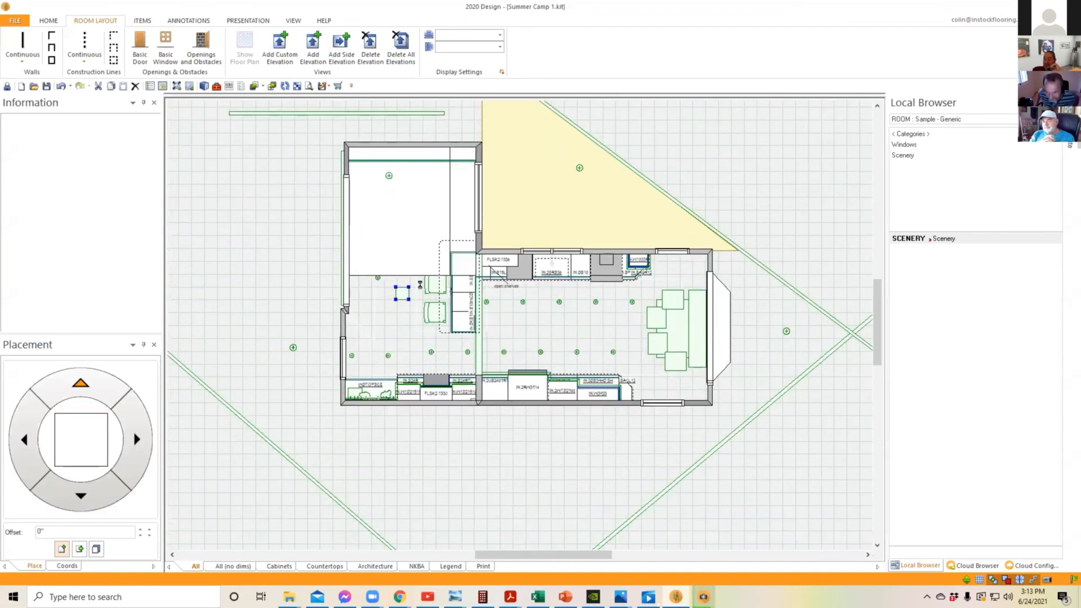
key(Delete)
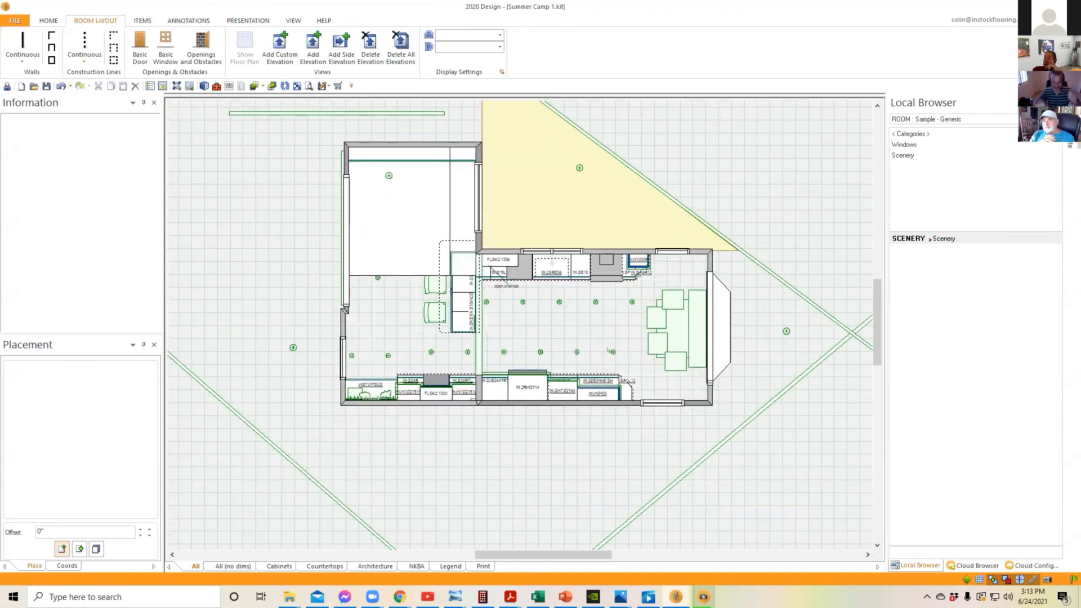
Step: Review the Rendering page of the application preferences and close the preferences with OK
scroll(600, 386, up, 2)
middle_drag(599, 386, 603, 390)
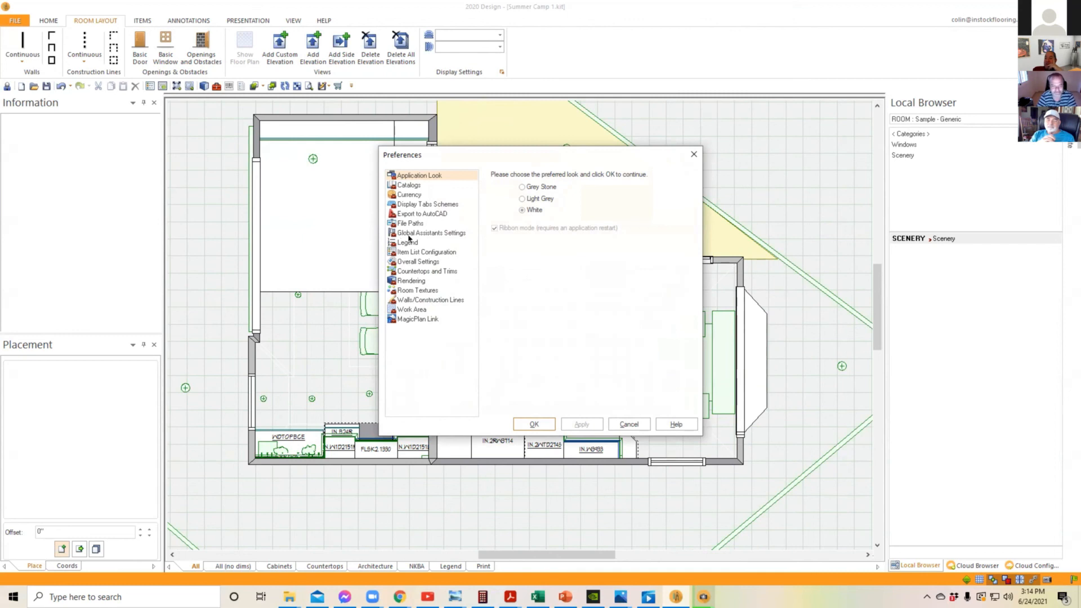
click(411, 281)
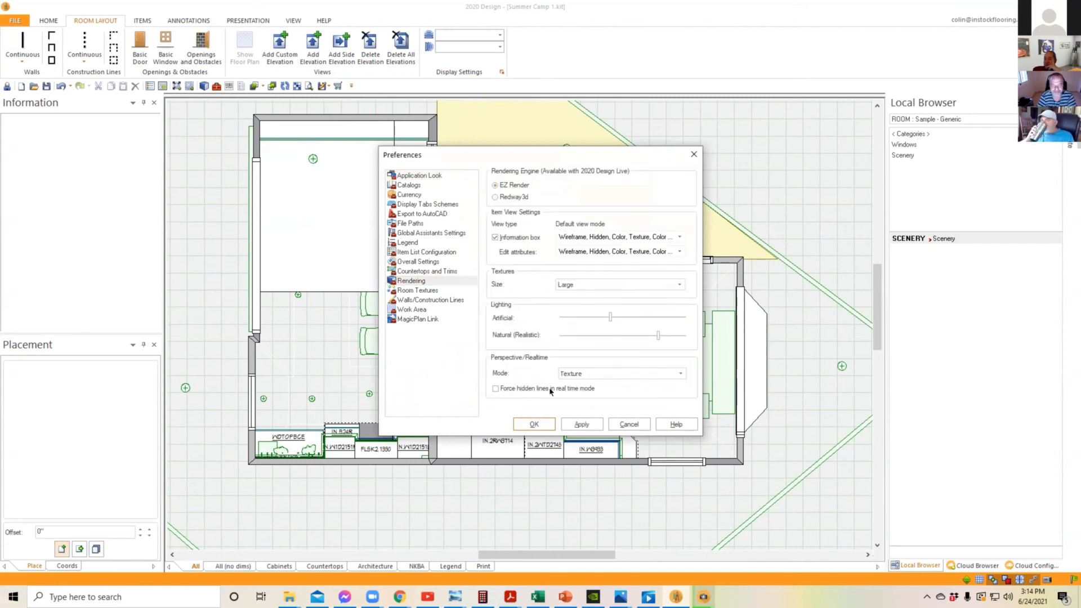
click(534, 424)
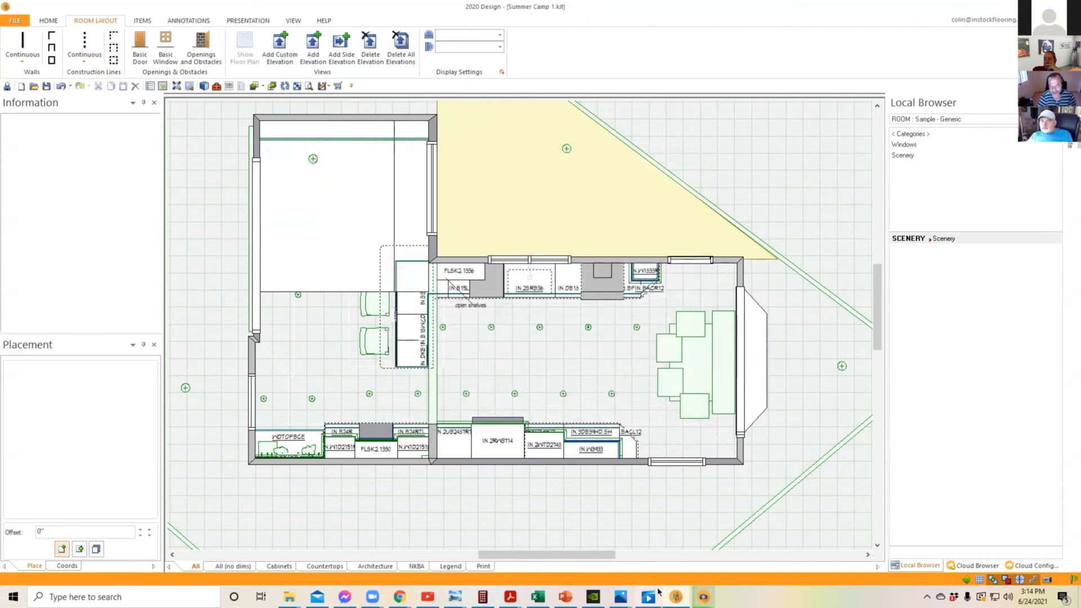
Step: Switch to the 2020 Rendering Module, open the dining area bay window's attributes, and check its texture variables
click(677, 596)
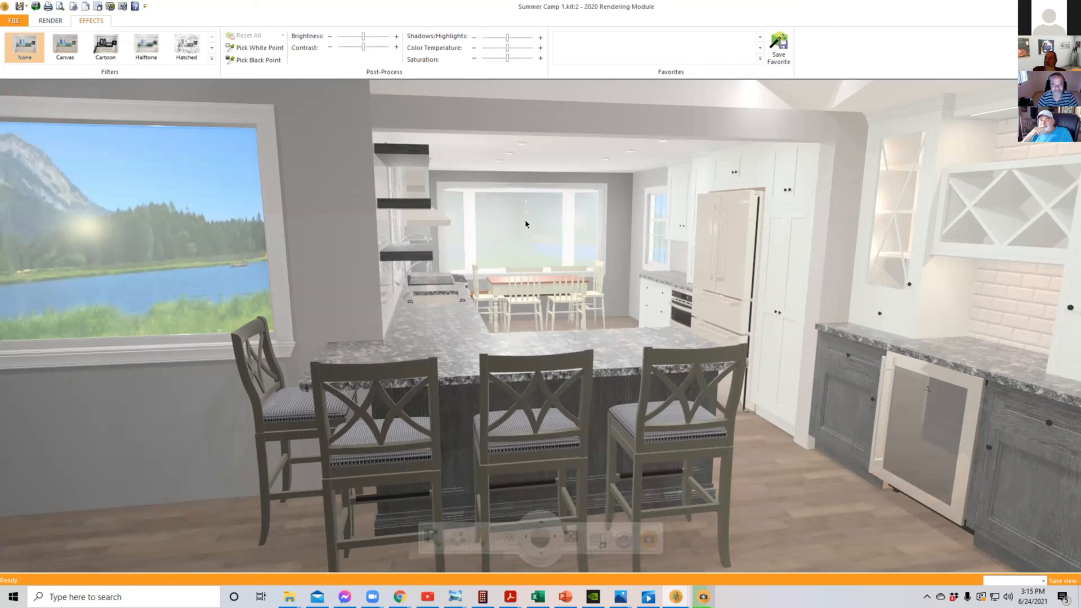
right_click(542, 230)
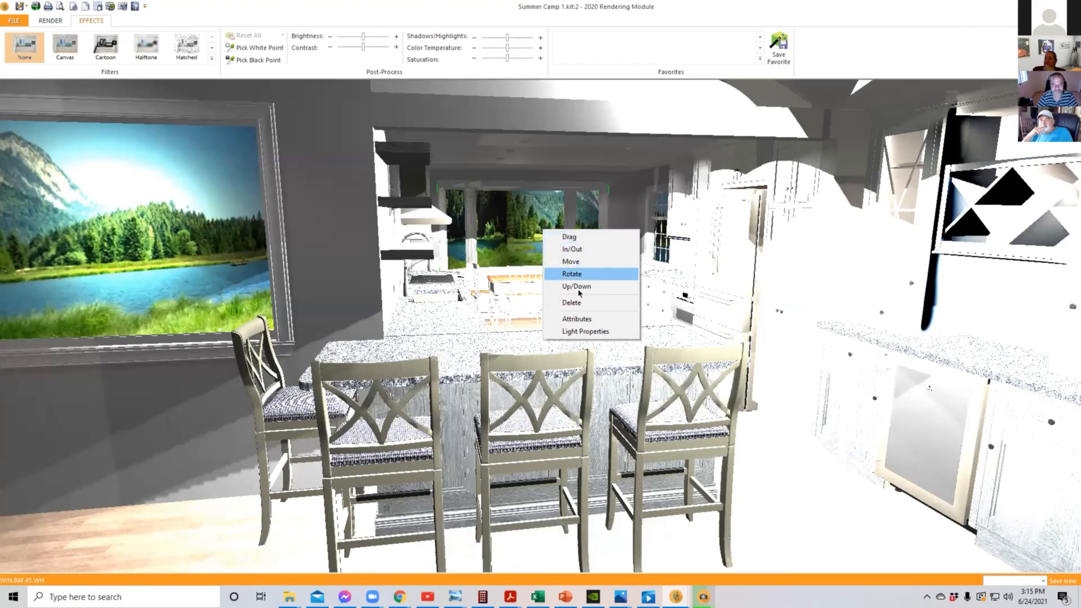
click(580, 319)
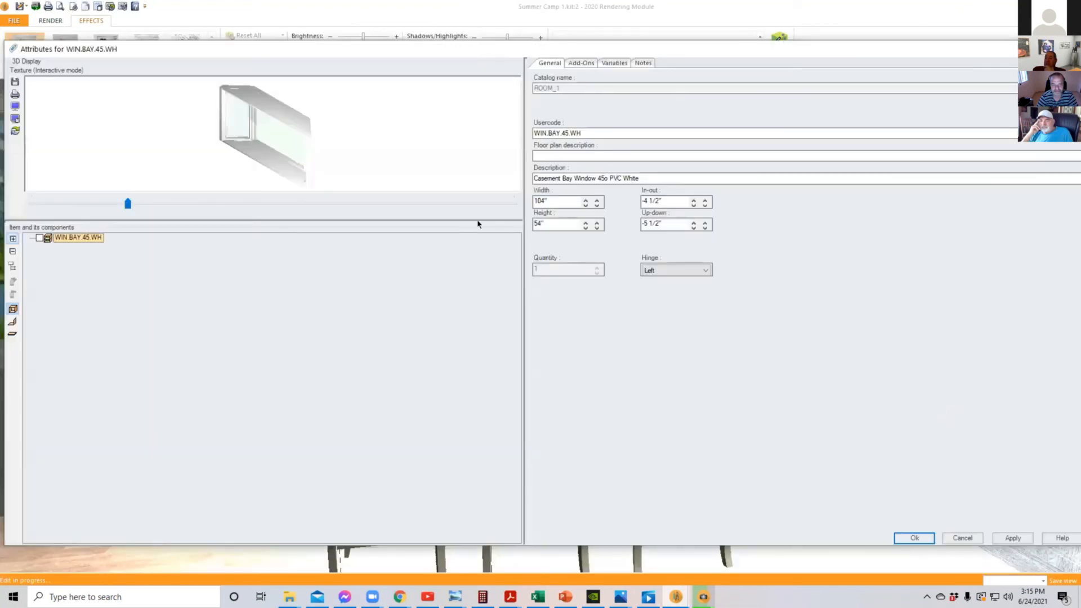
click(614, 64)
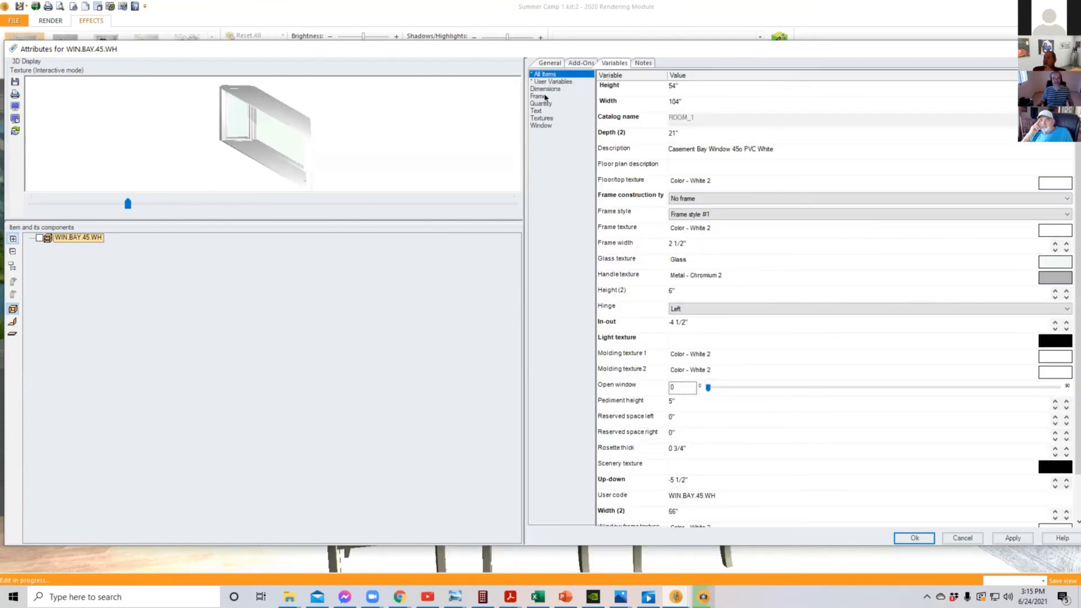
click(542, 118)
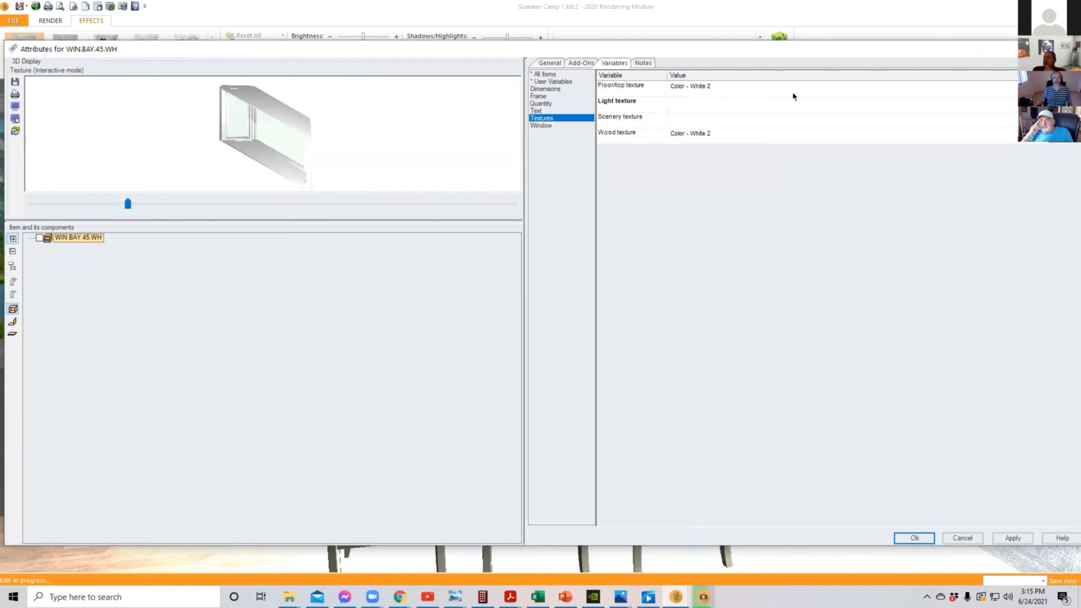
Step: Set the bay window's glass texture to Glass - Transparent and accept the attributes
click(569, 124)
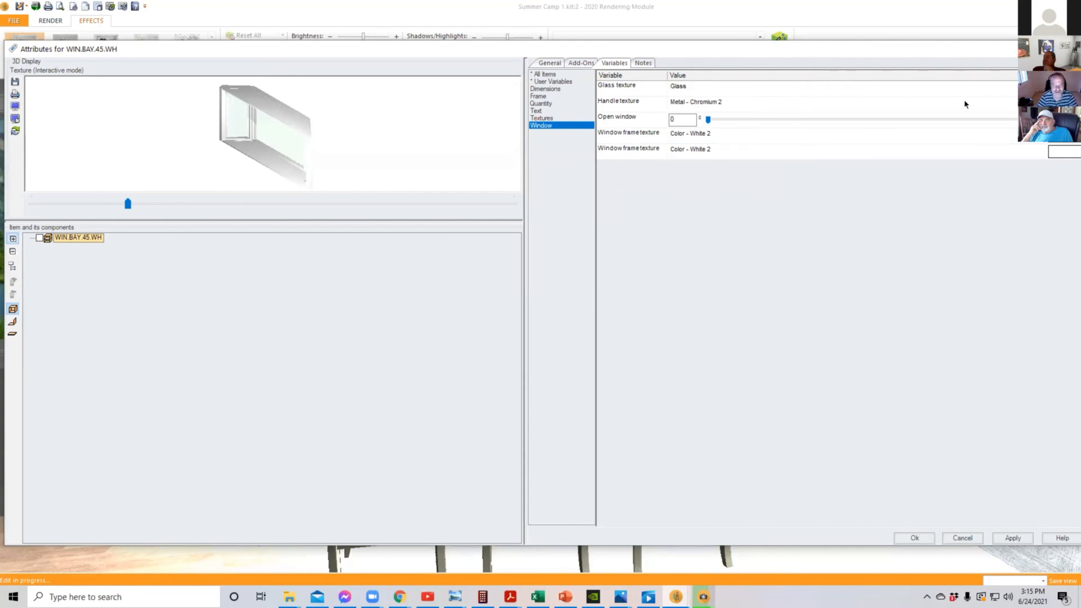
double_click(726, 136)
click(472, 292)
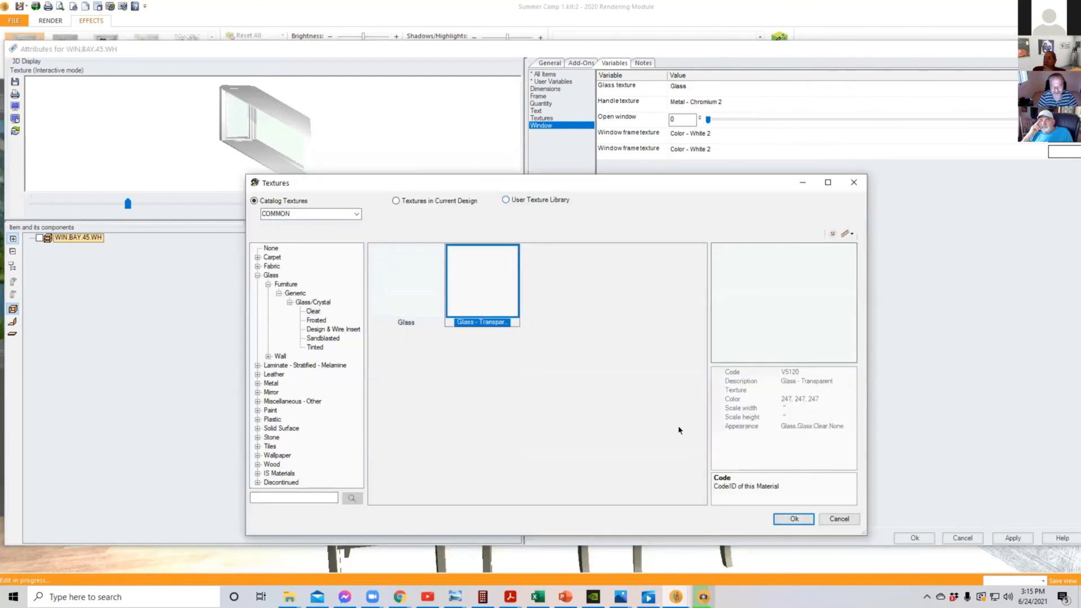
key(Return)
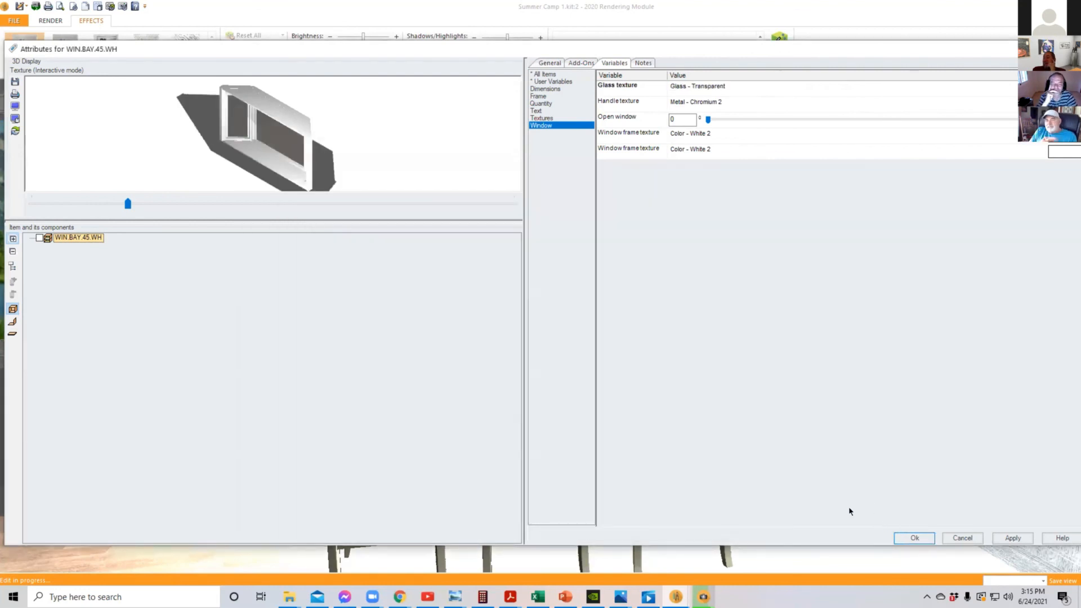
key(Return)
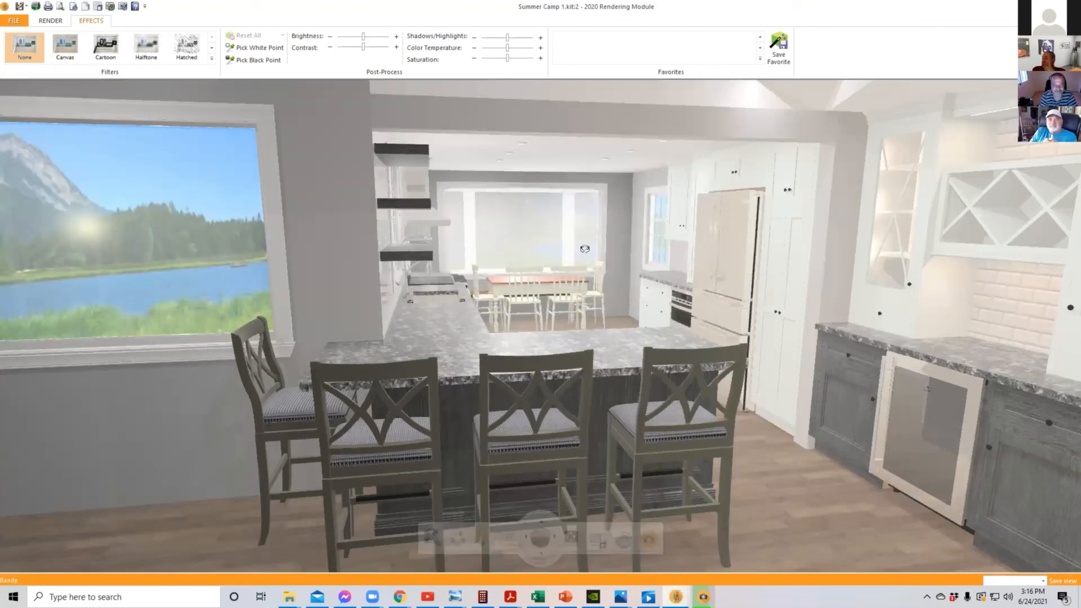
Step: Reframe the rendering view on the bar stools, picture window and dining bay window, and start rendering the scene
mouse_move(589, 248)
mouse_down()
mouse_move(555, 257)
mouse_move(562, 247)
mouse_up()
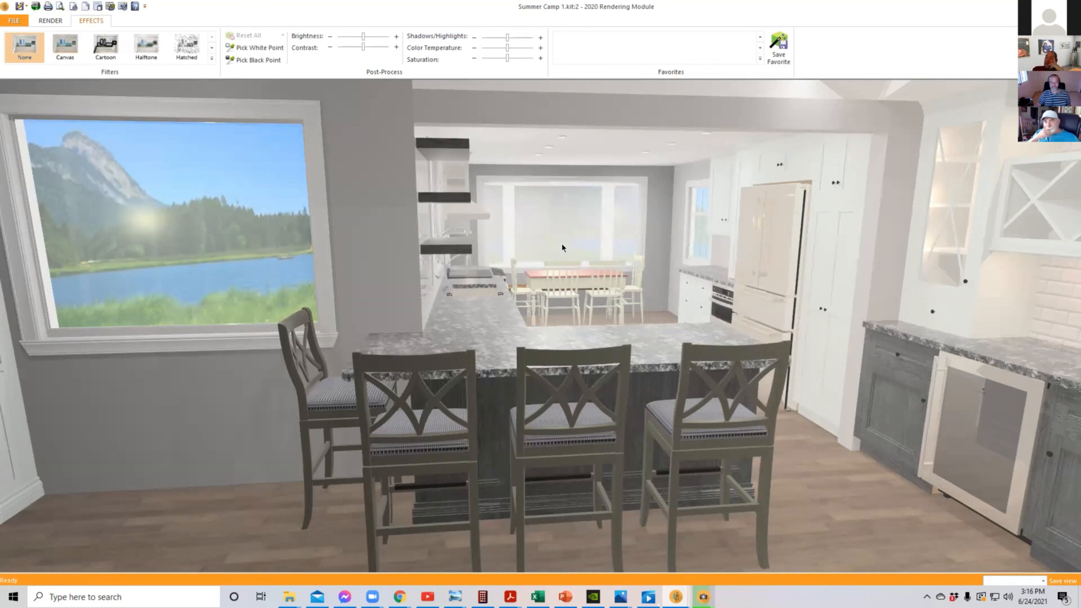
mouse_move(561, 283)
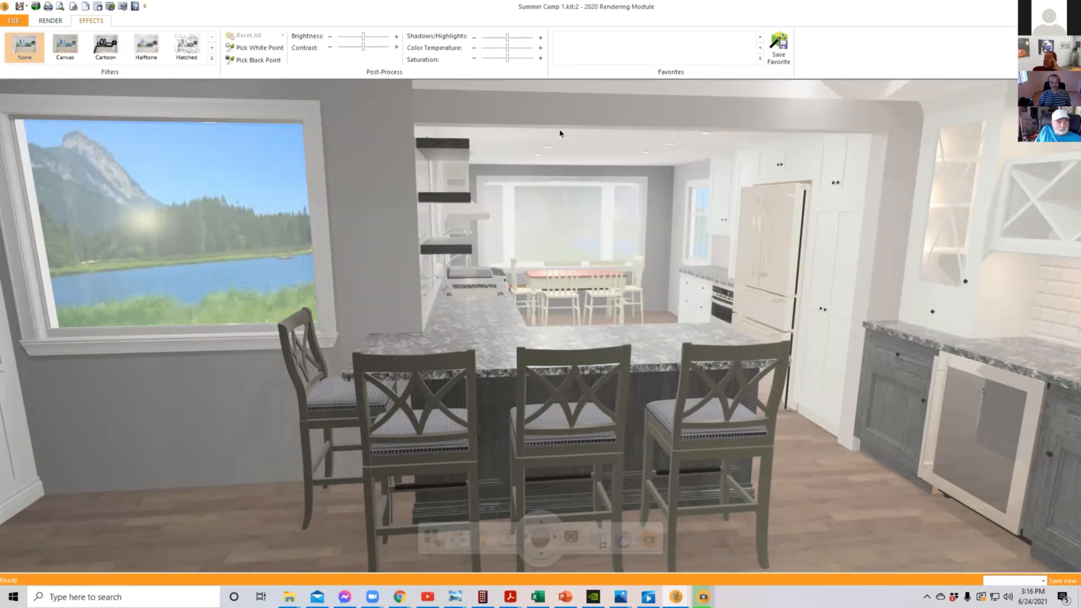
click(648, 538)
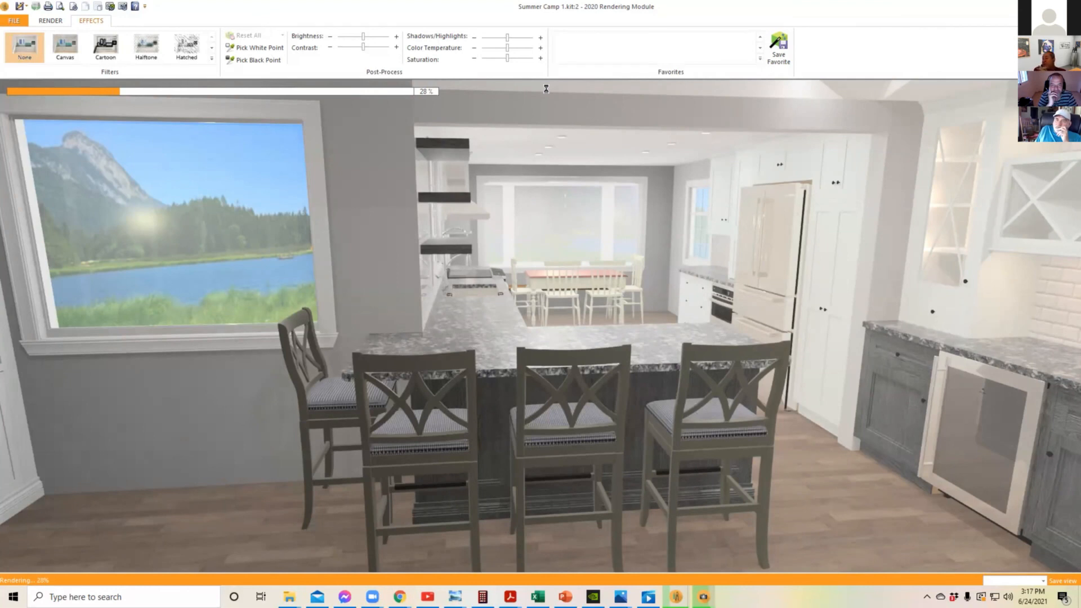
Step: Check the progress of the earlier high-quality rendering of the kitchen and compare its window scenery with the newer rendering
click(704, 598)
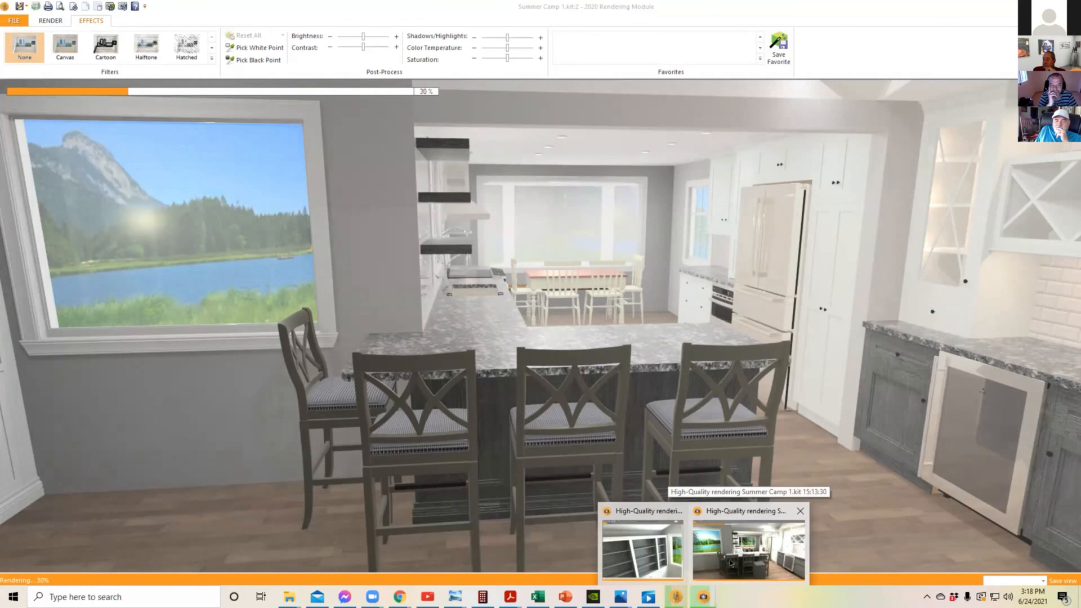
click(732, 562)
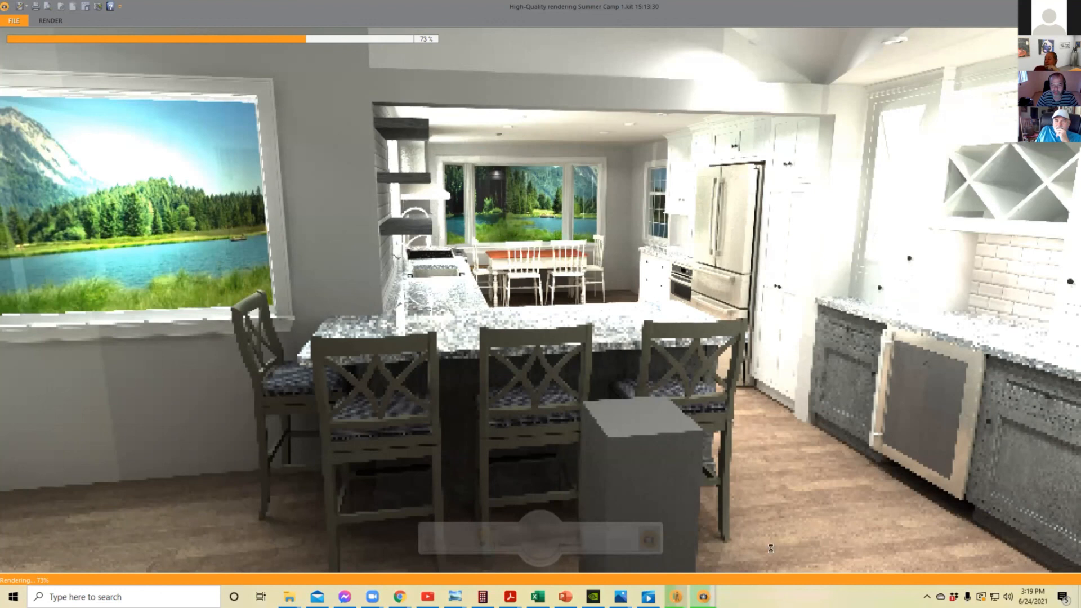
mouse_move(670, 594)
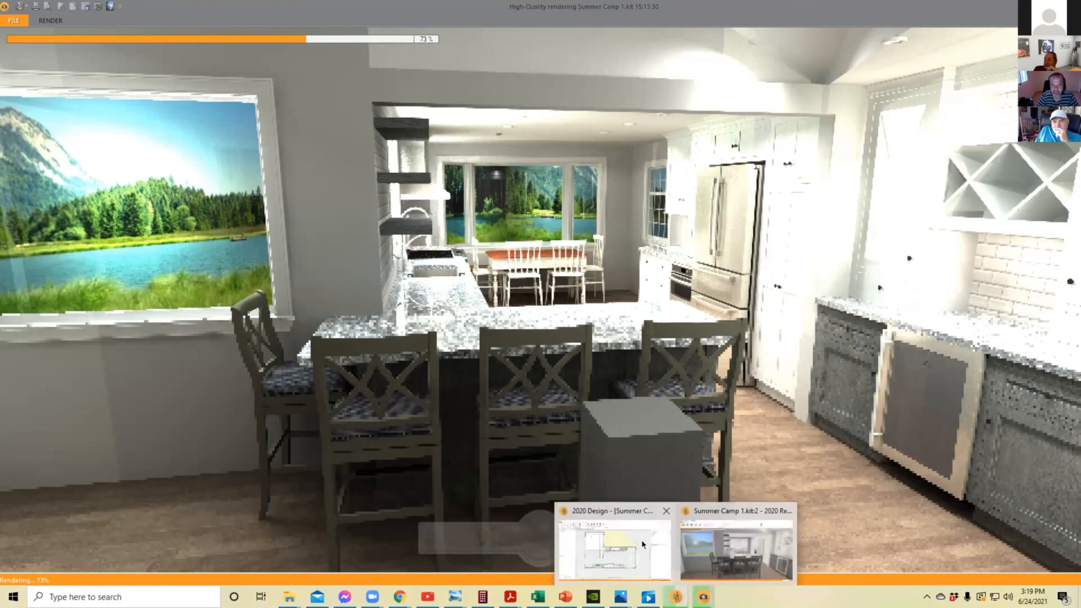
click(707, 538)
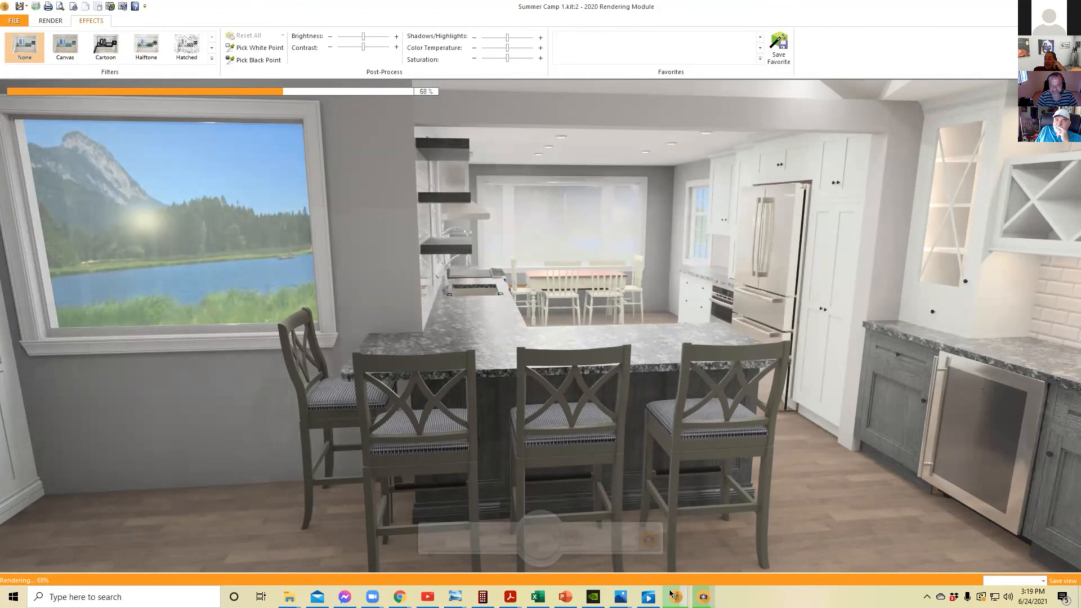
mouse_move(677, 597)
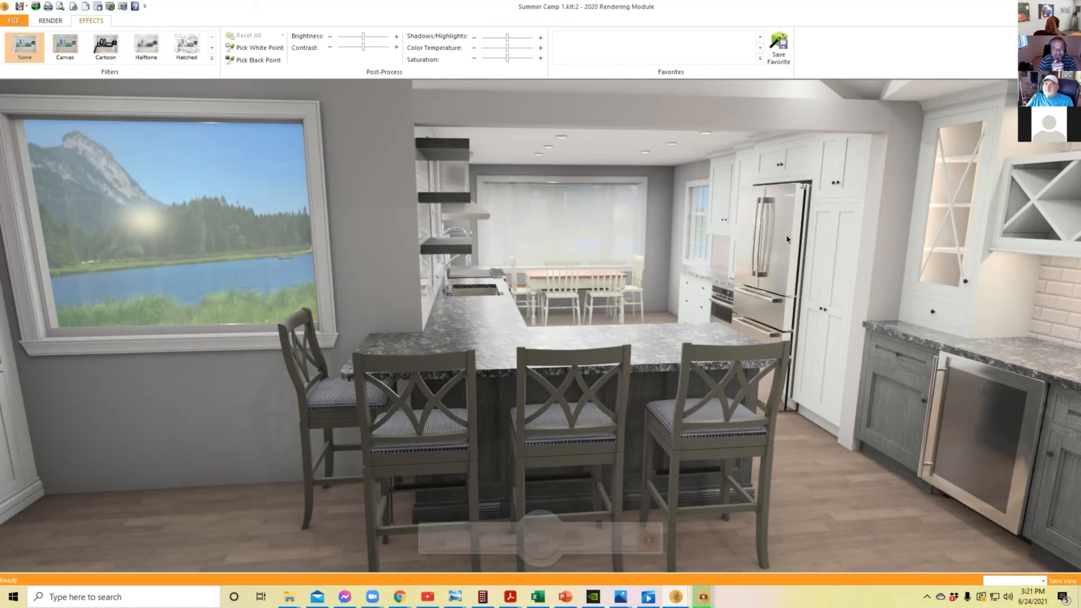
click(679, 596)
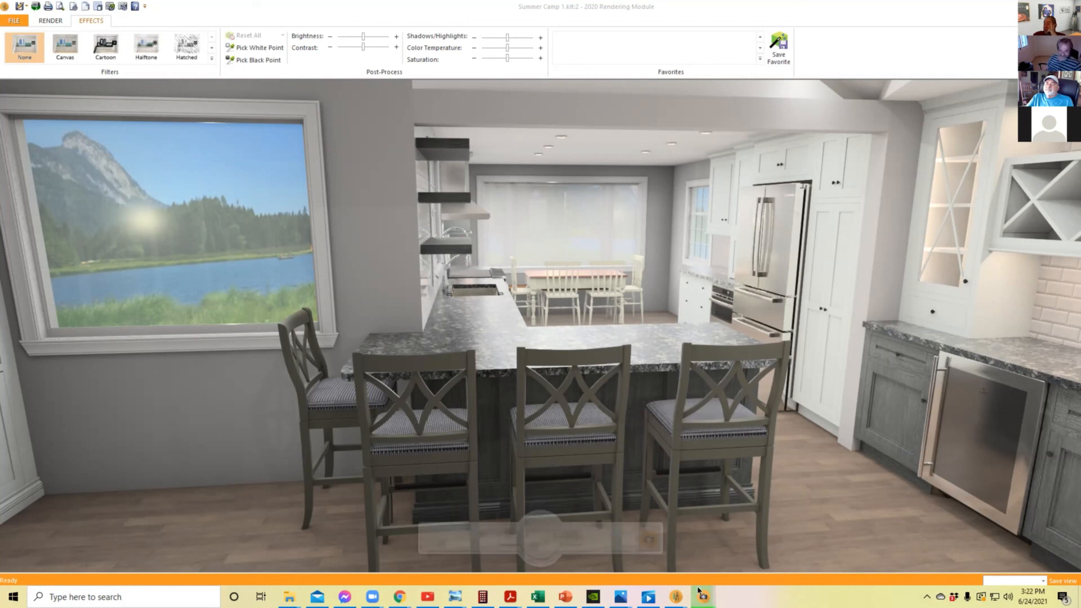
mouse_move(704, 596)
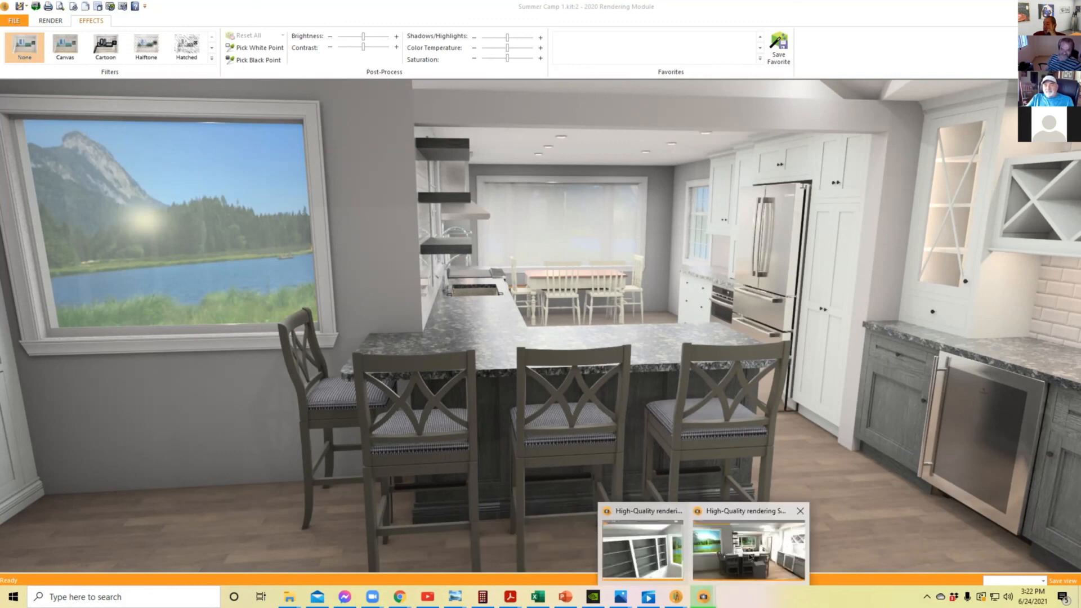
click(726, 545)
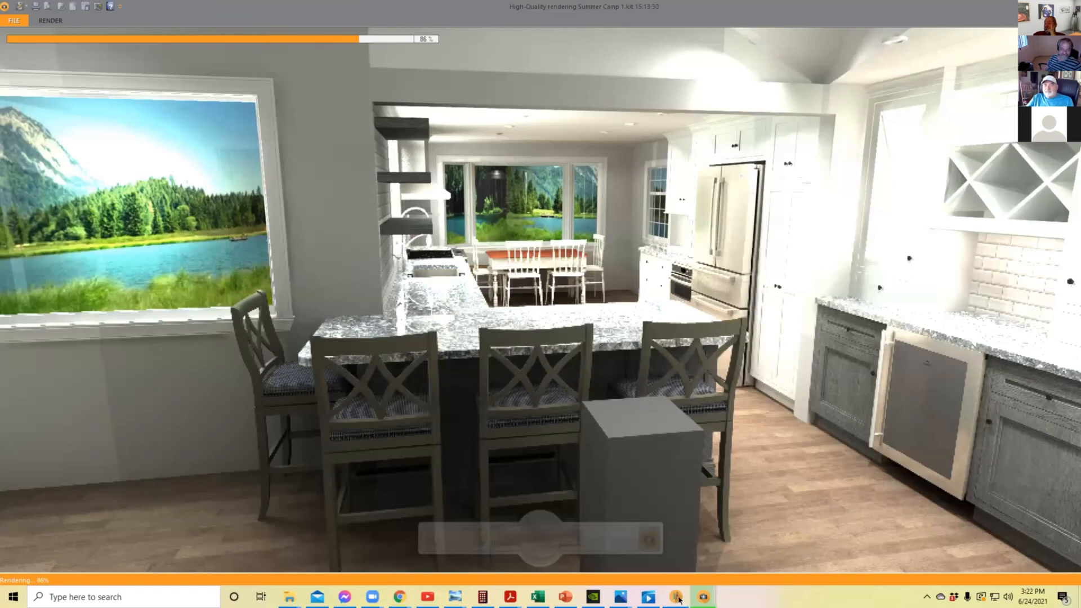
Step: Return to the floor plan and open a new rendering view of the bar stools and windows to examine it
mouse_move(676, 596)
click(614, 543)
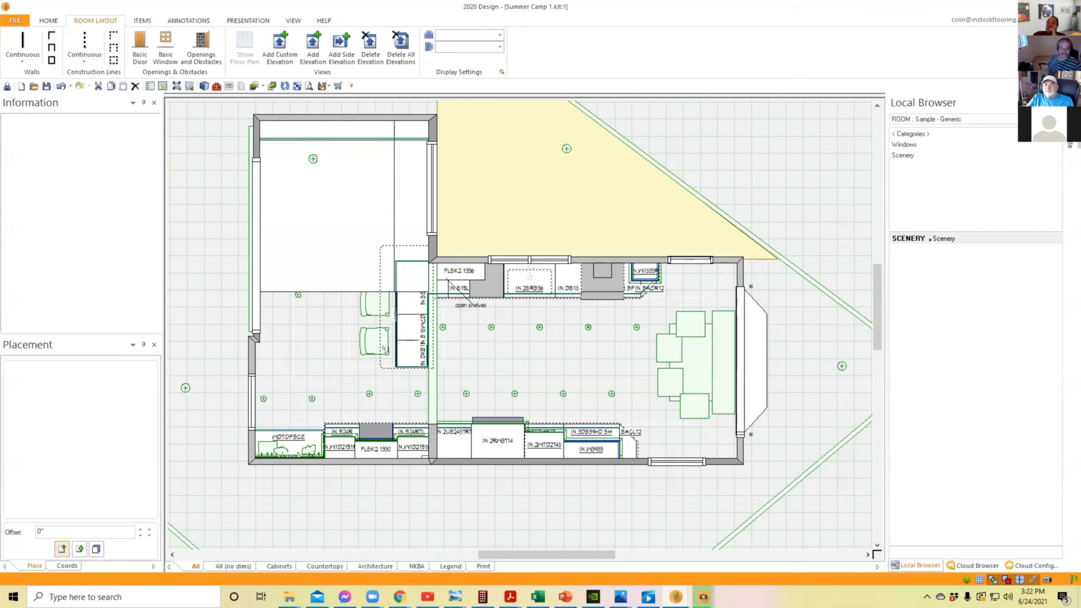
scroll(390, 350, up, 2)
scroll(480, 459, up, 1)
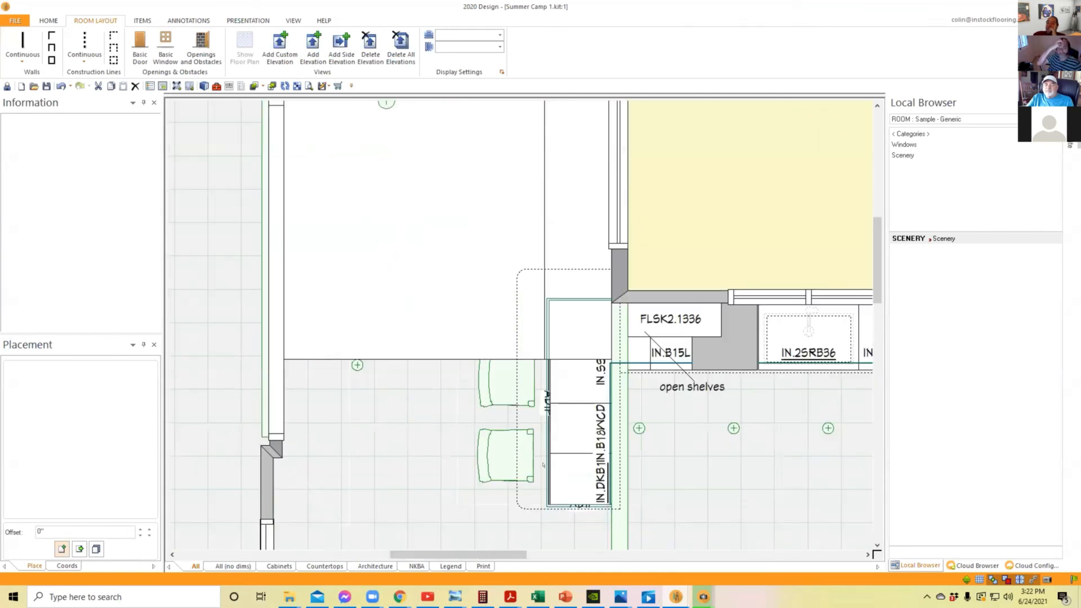
scroll(480, 459, down, 3)
scroll(311, 366, up, 1)
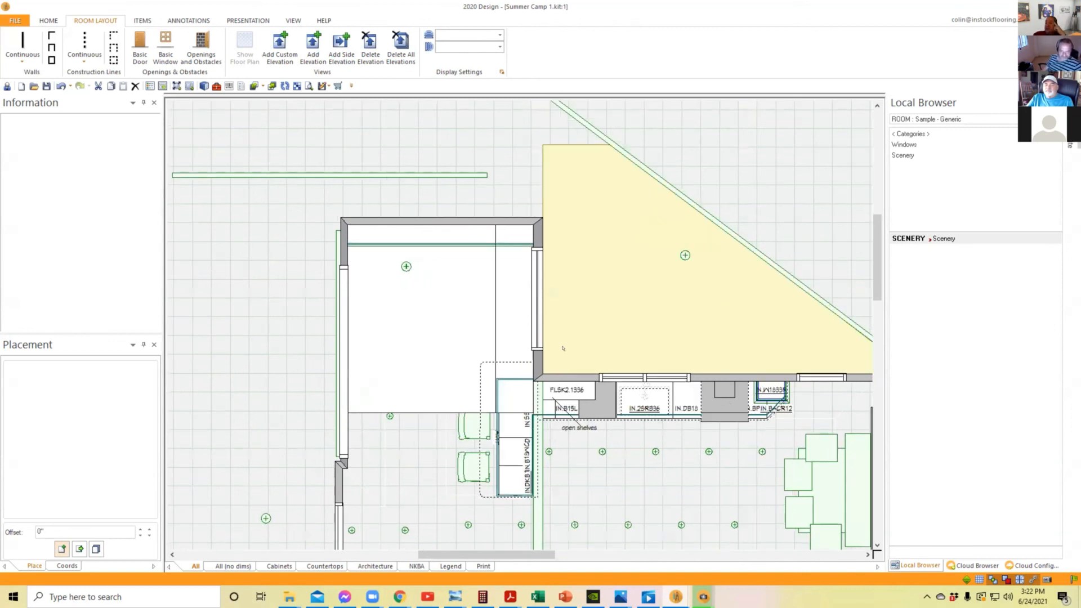
click(660, 366)
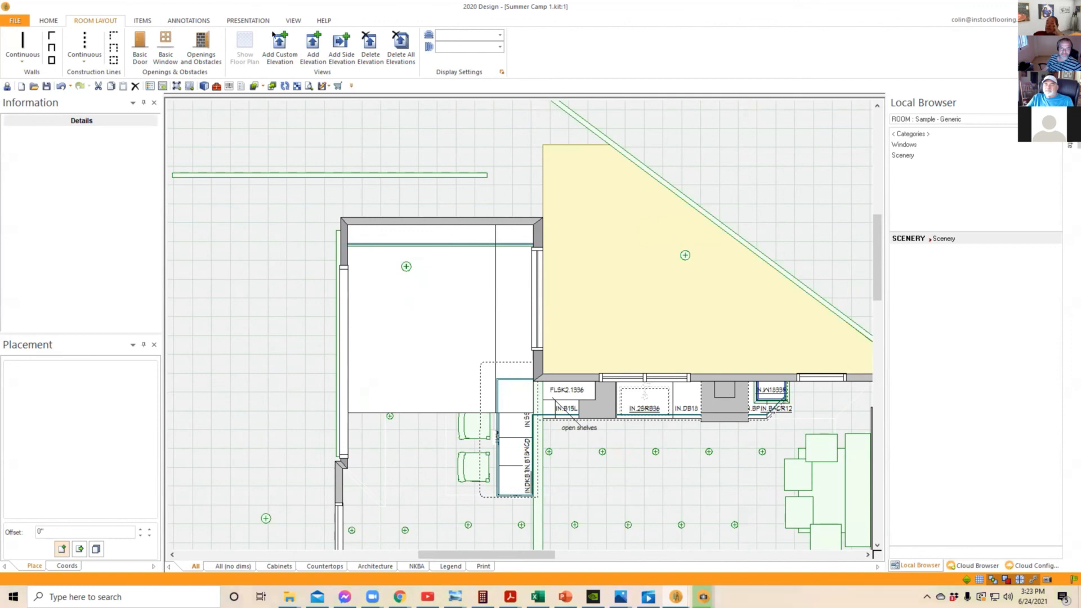
click(401, 364)
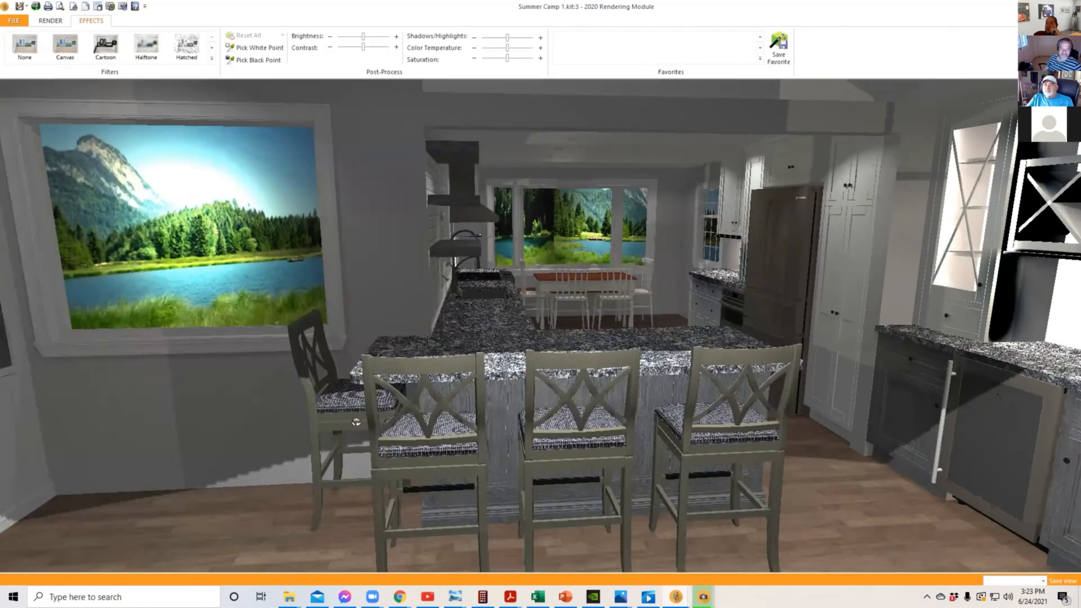
mouse_move(276, 429)
mouse_down()
mouse_move(221, 428)
mouse_move(113, 388)
mouse_up()
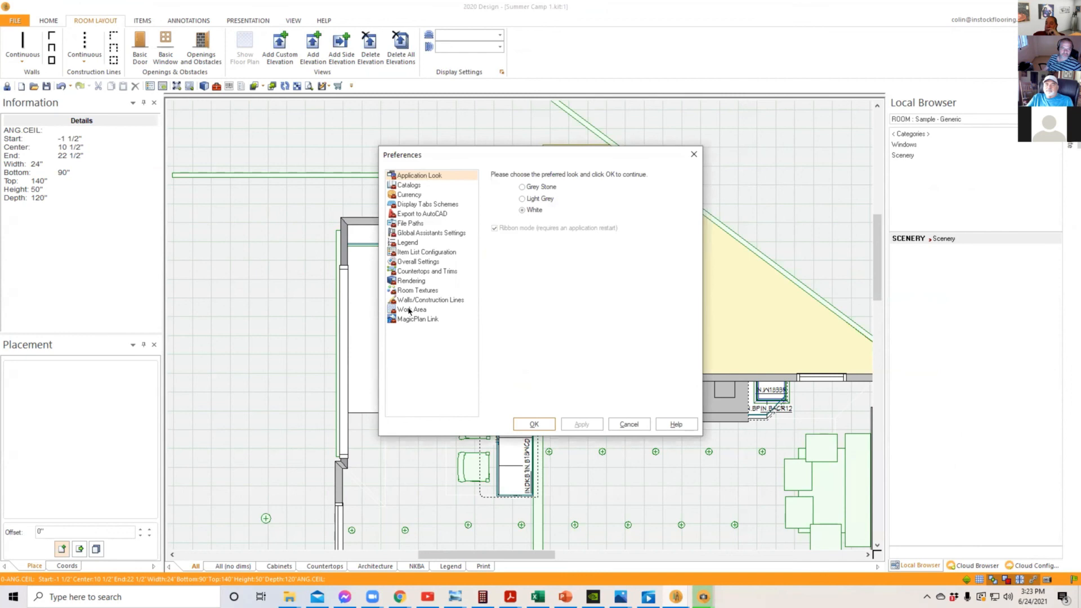
Step: Set the rendering engine to Redway3d in the application preferences and accept the change
click(435, 281)
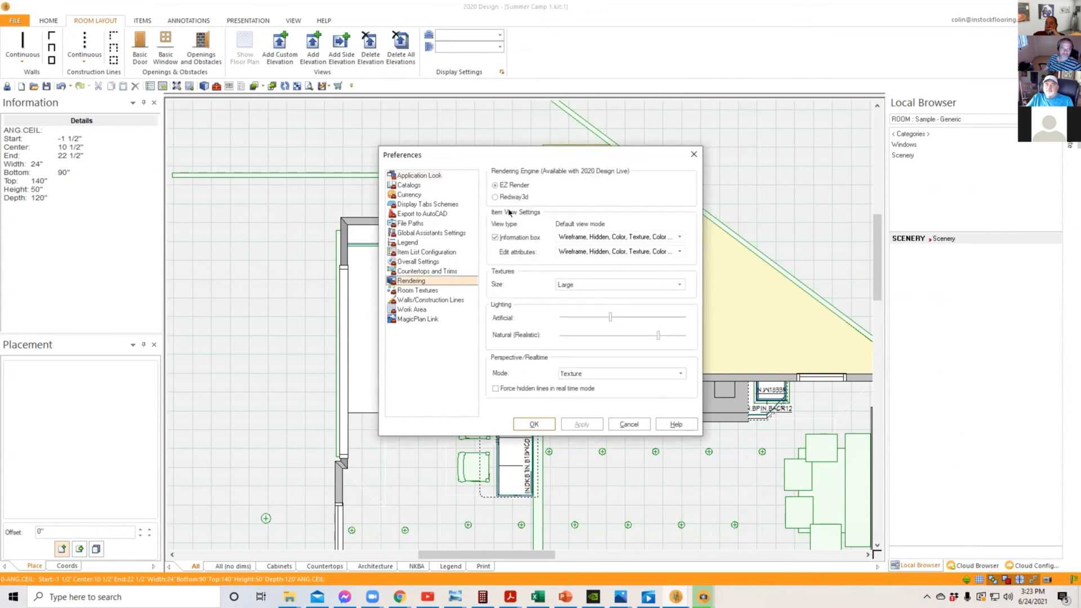
click(505, 198)
click(535, 423)
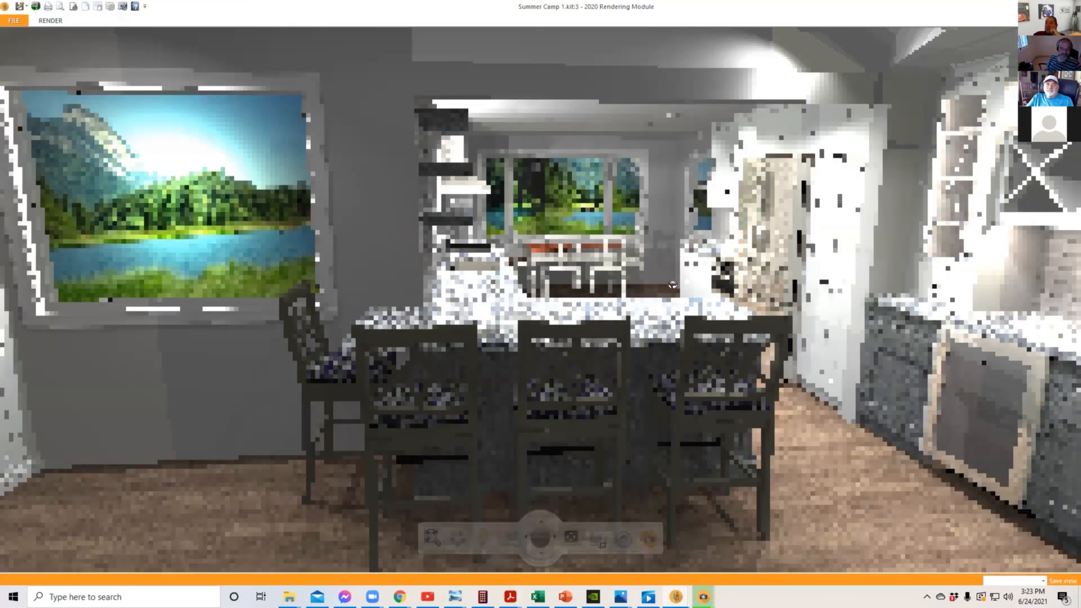
Step: Look around the new rendering towards the living room opening and the entry door, and return to the floor plan
drag(567, 288, 176, 229)
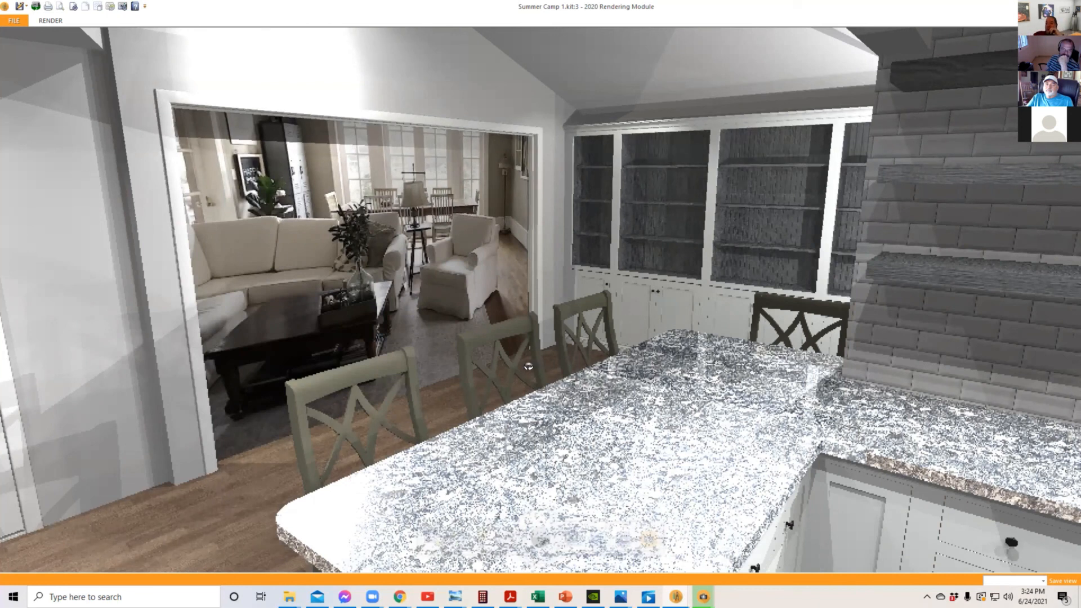
drag(509, 362, 280, 218)
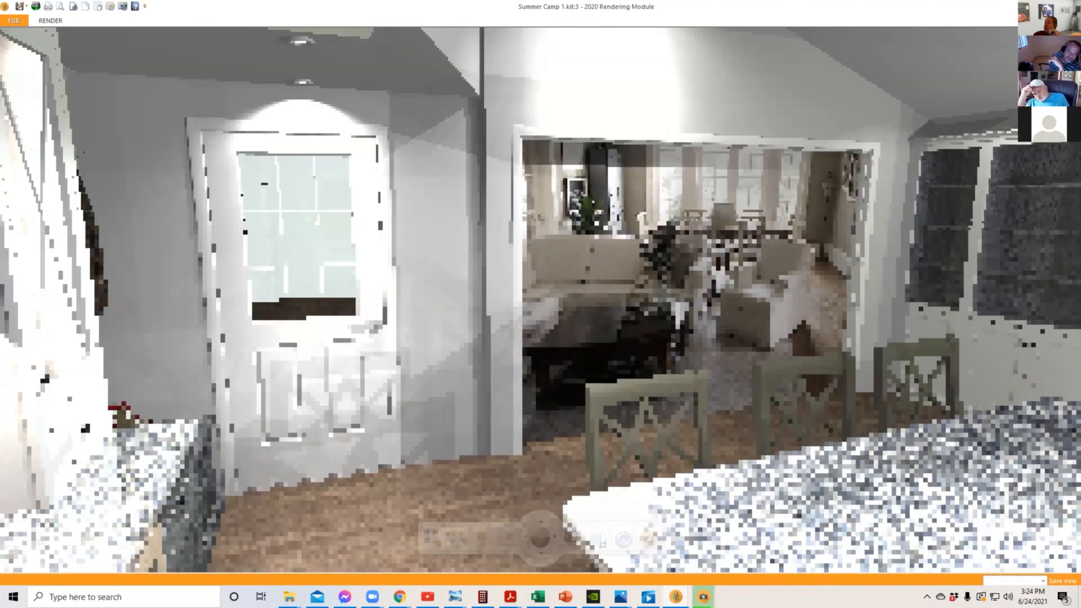
click(1068, 6)
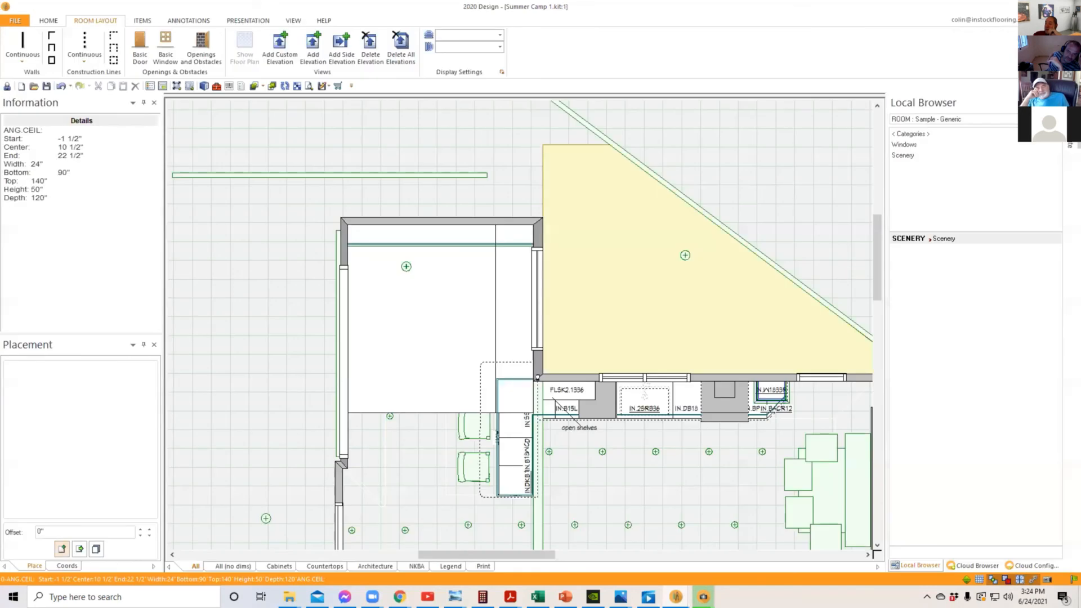
Step: Open the attributes of the diagonal scenery panel southwest of the house, adjust its up-down position and accept them
scroll(490, 356, down, 2)
scroll(318, 441, down, 1)
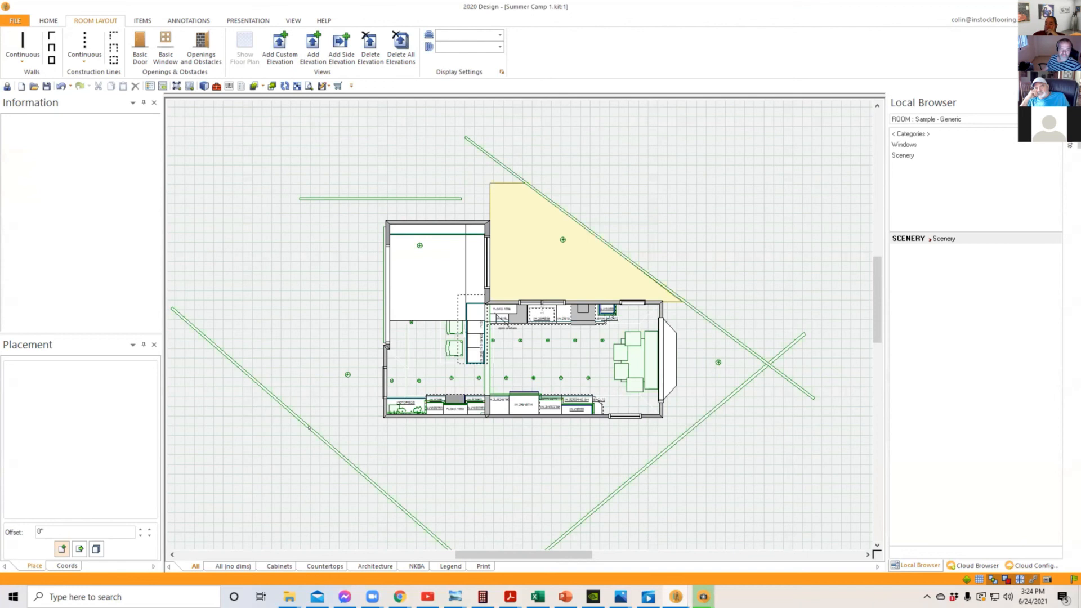
click(304, 421)
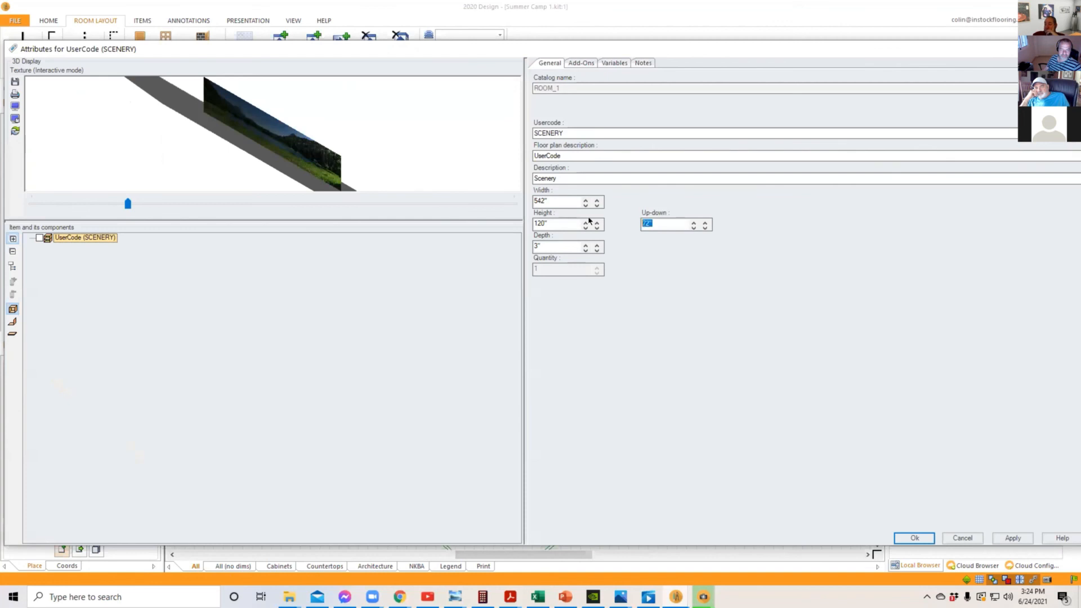
click(909, 539)
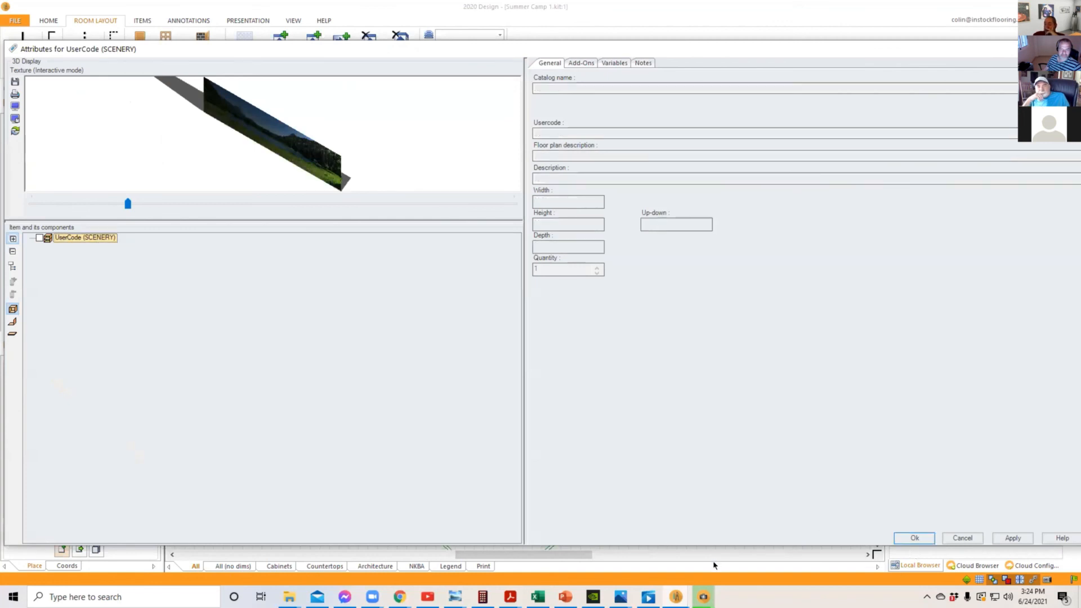
Step: Switch to the newest rendering view and inspect the scenery panels from outside the house, and return to the floor plan
click(678, 592)
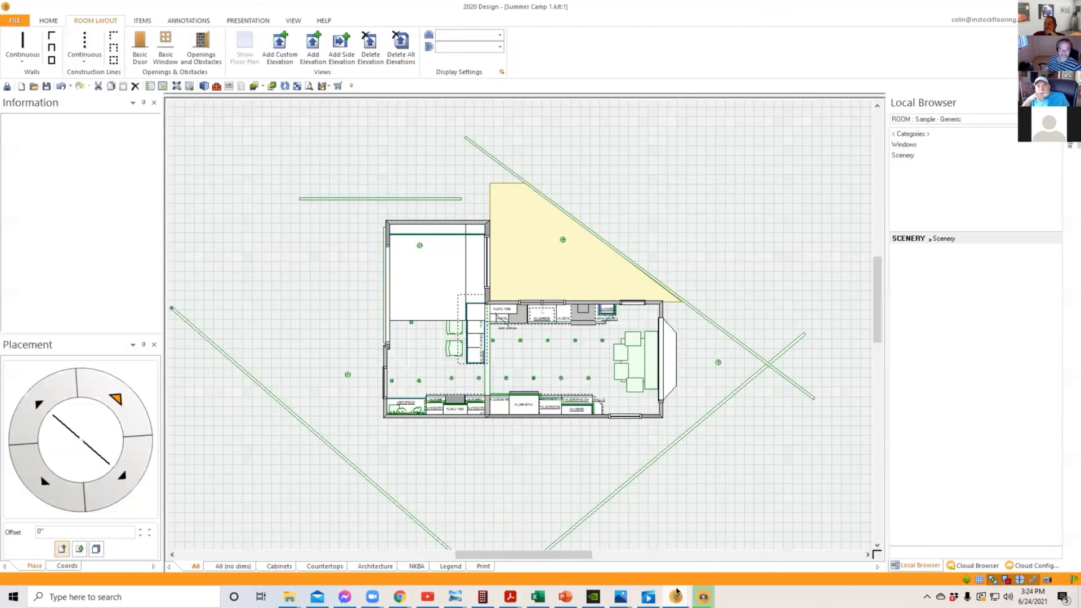
click(676, 596)
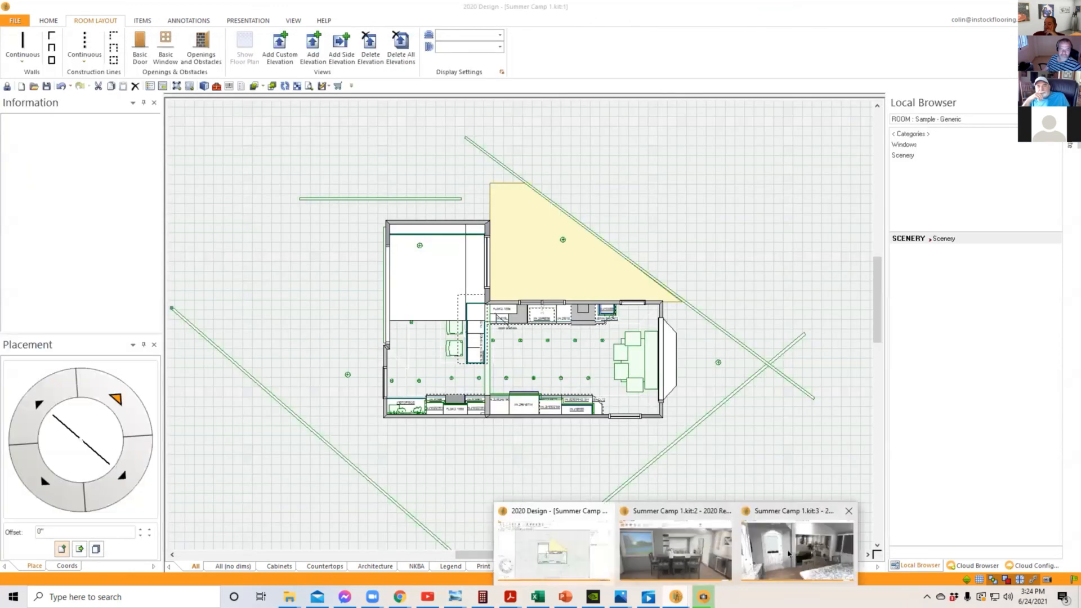
click(787, 553)
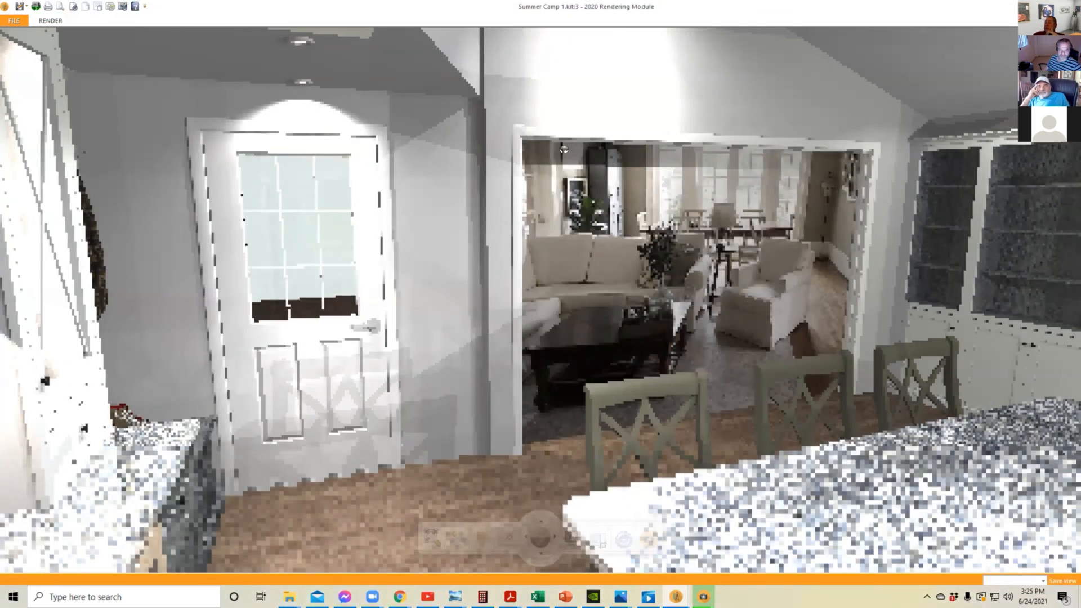
drag(526, 154, 515, 164)
drag(530, 215, 548, 234)
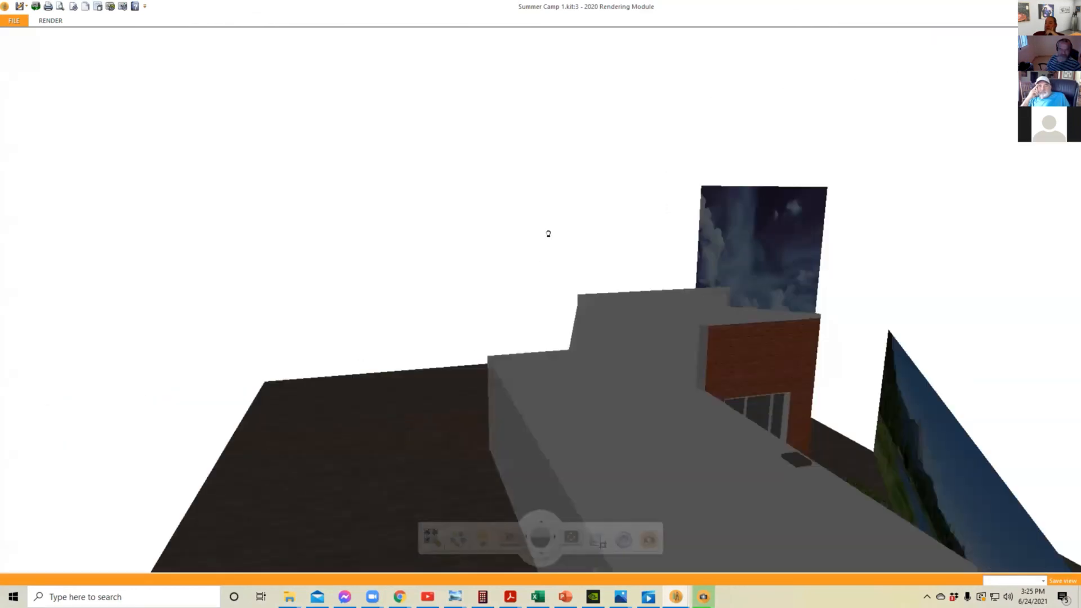
drag(574, 5, 465, 4)
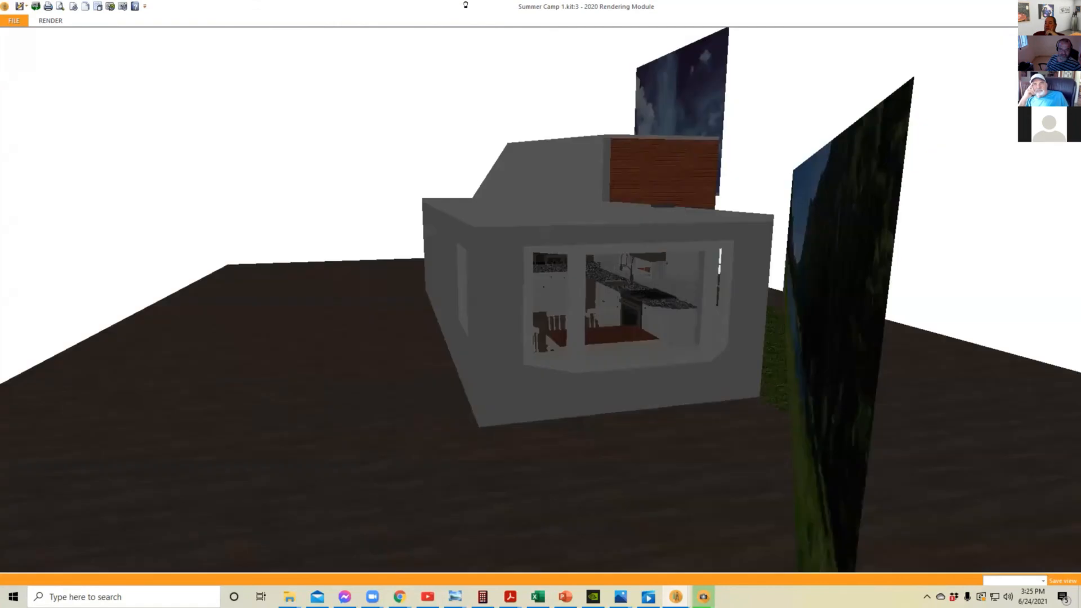
drag(458, 124, 464, 162)
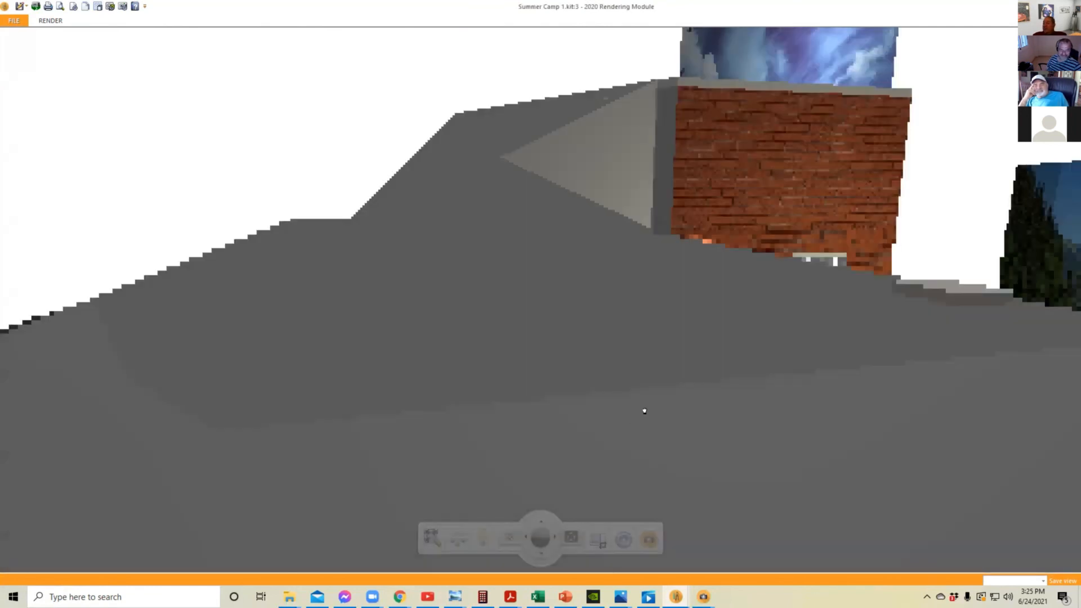
drag(645, 411, 580, 377)
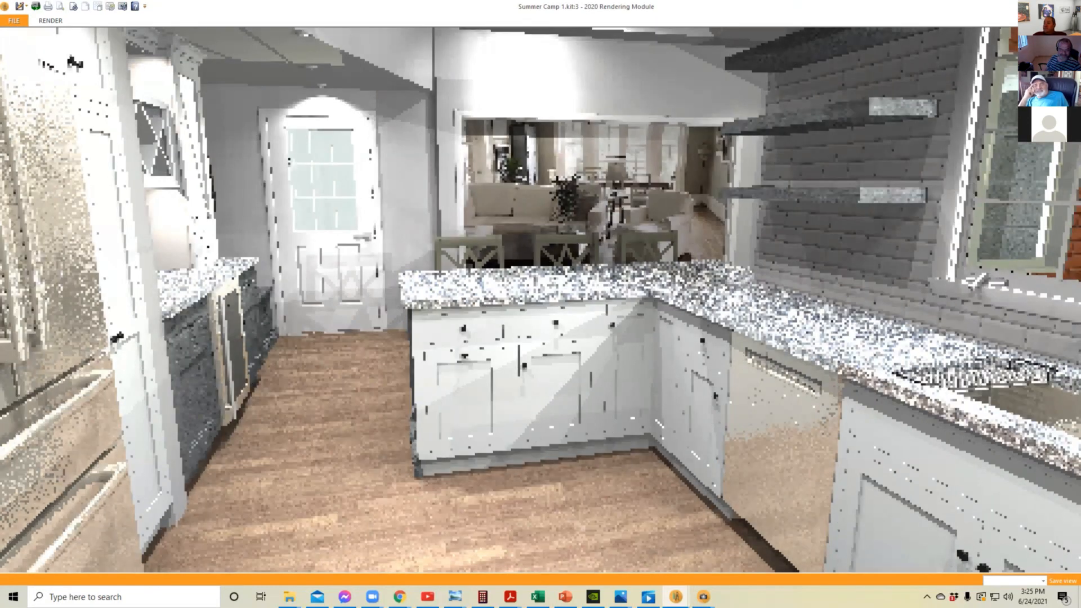
click(1068, 7)
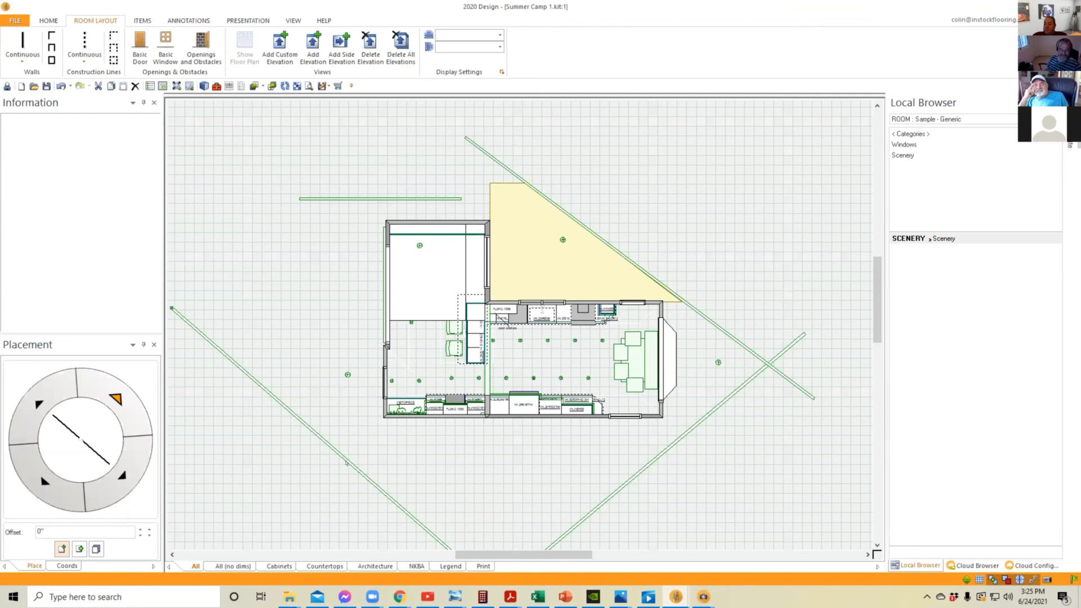
Step: Set the up/down distance from the floor of the diagonal scenery panel southwest of the house to 0
right_click(347, 464)
click(370, 307)
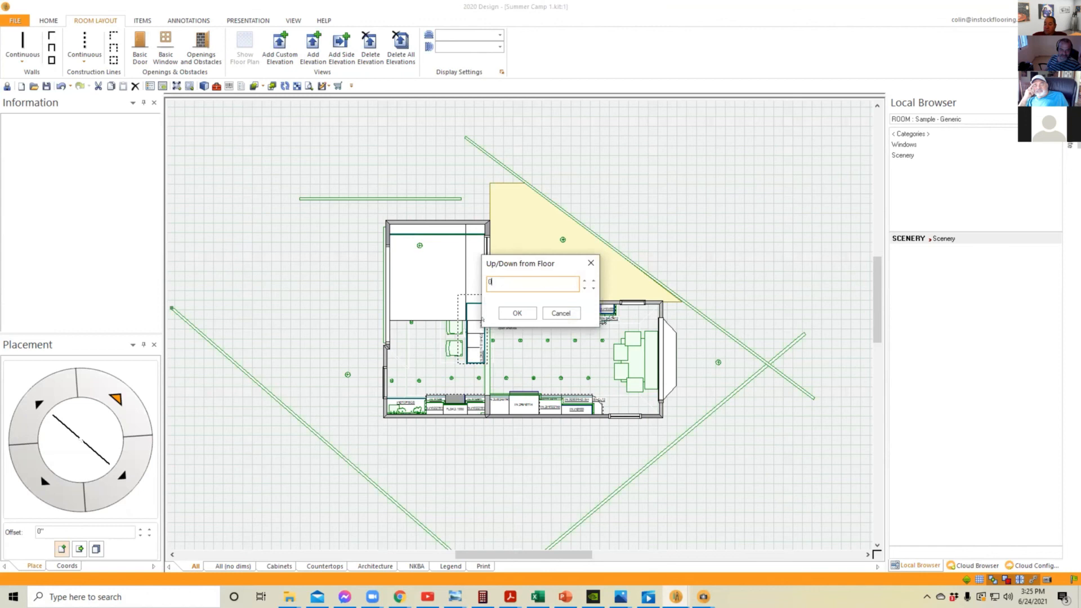
key(Return)
scroll(553, 365, down, 2)
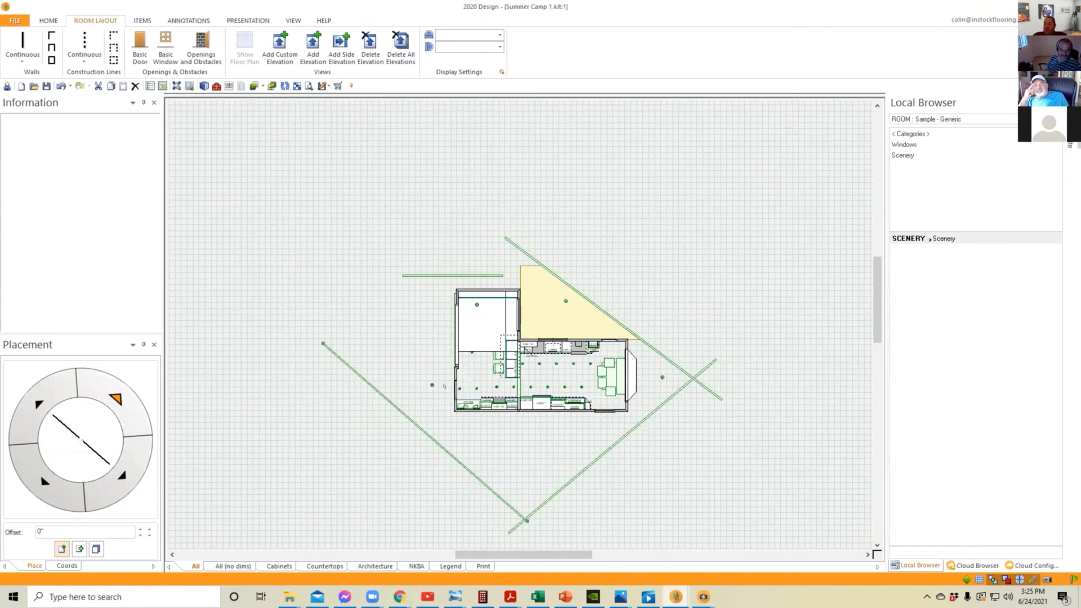
Step: Move and rotate the scenery panel southwest of the house so its southern end meets the southern end of the southeast panel
drag(392, 404, 333, 417)
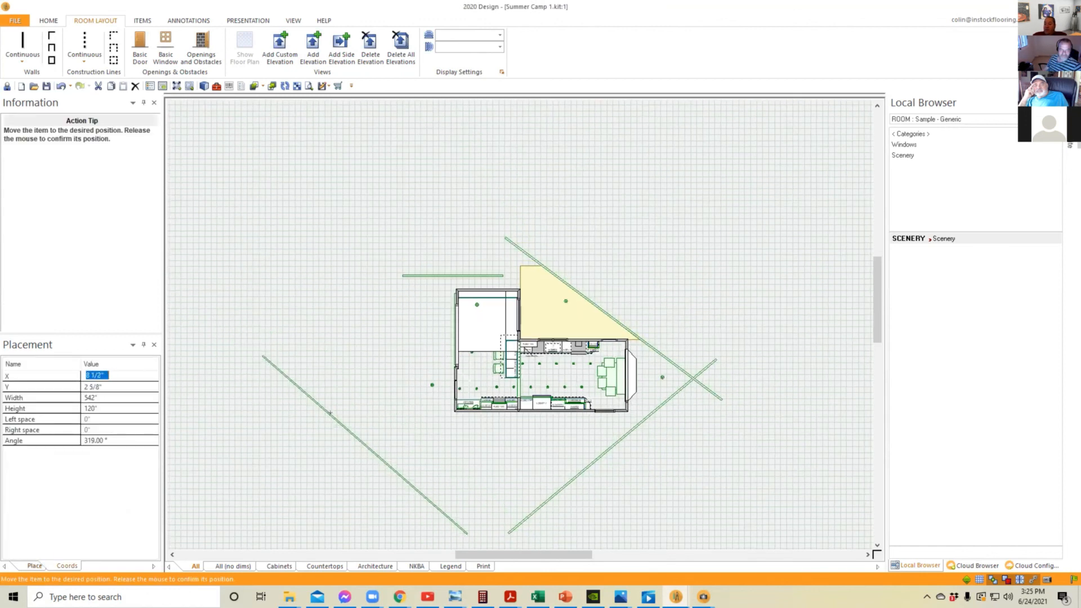
right_click(332, 417)
click(237, 320)
drag(237, 320, 587, 512)
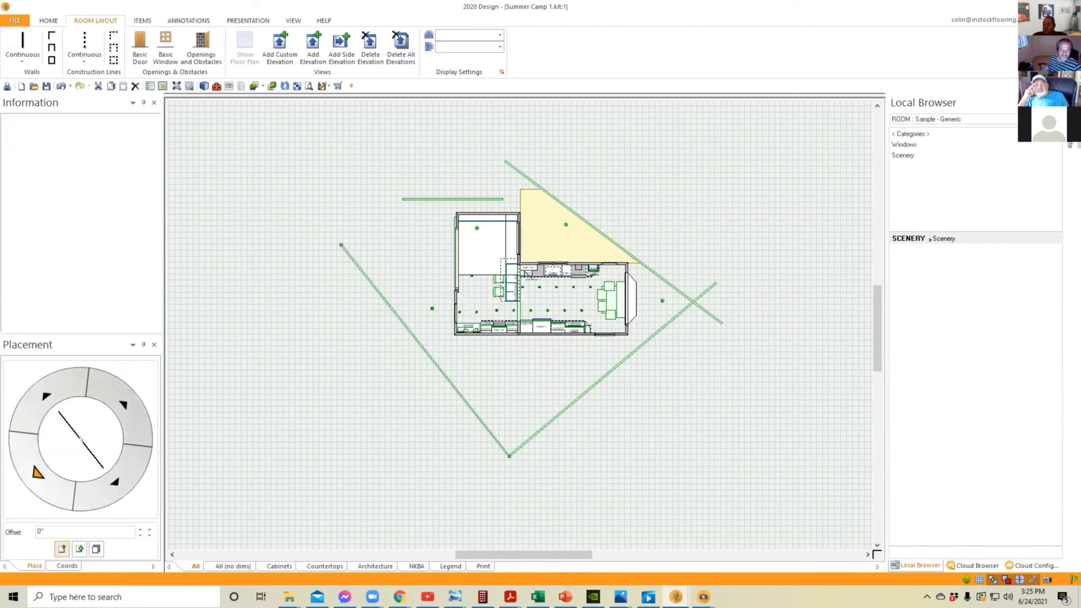
Step: Inspect the scenery through the entry door, sink window and living room window in the newest rendering, view it from above, and return to the floor plan
click(676, 596)
click(777, 556)
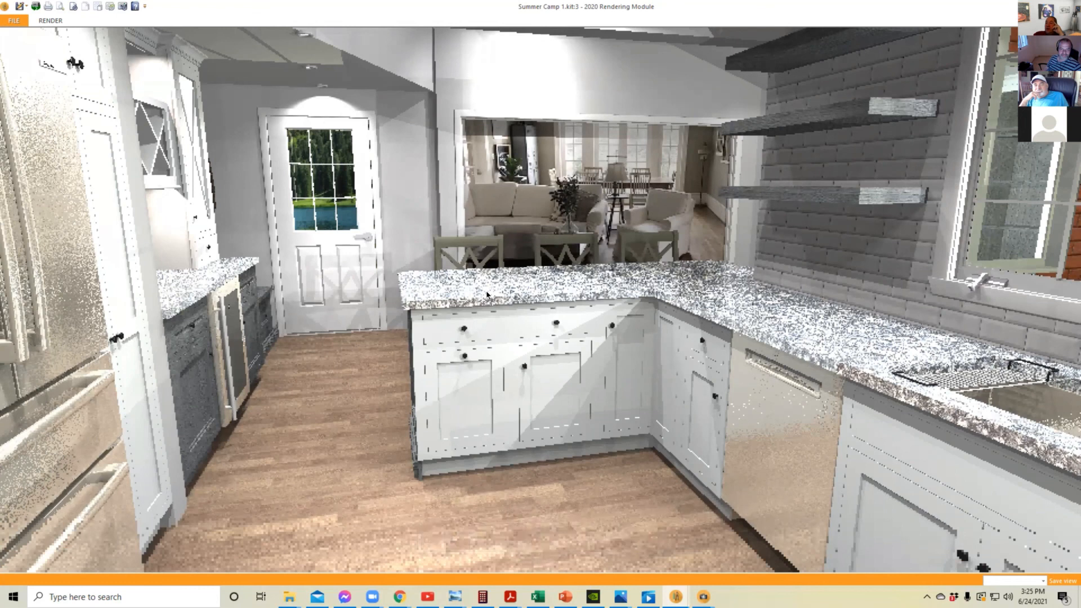
mouse_move(575, 369)
middle_down()
mouse_move(546, 368)
mouse_move(580, 361)
middle_up()
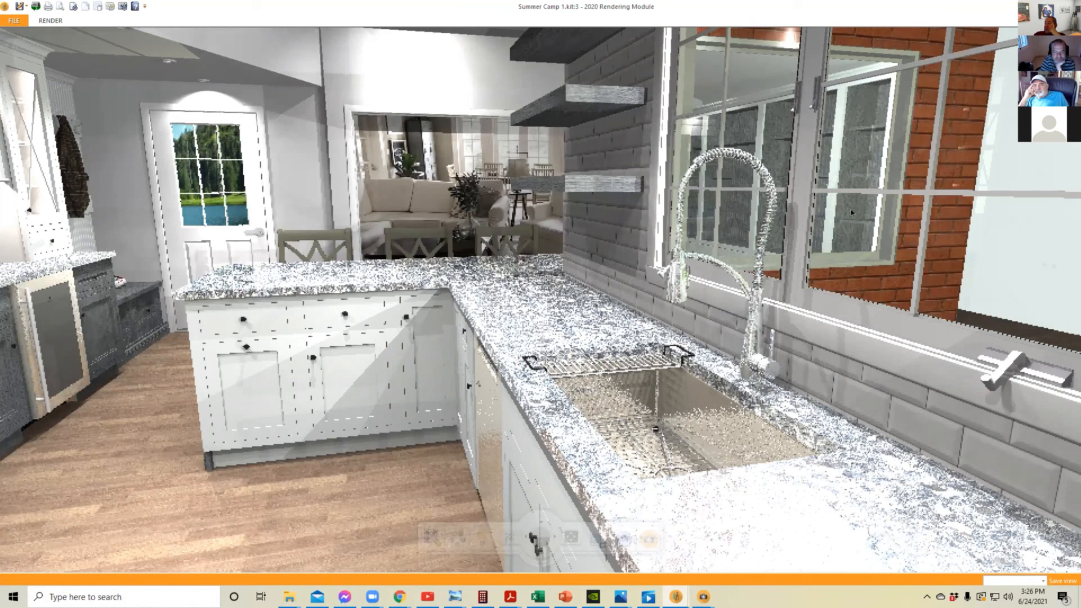
drag(1044, 259, 1080, 226)
drag(967, 312, 931, 297)
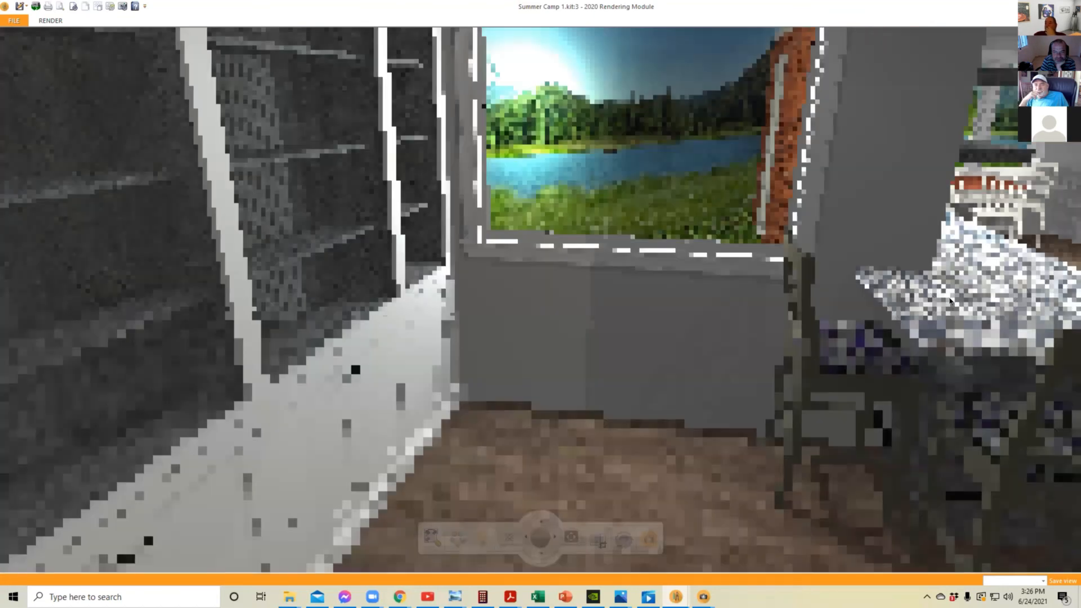
drag(898, 321, 896, 320)
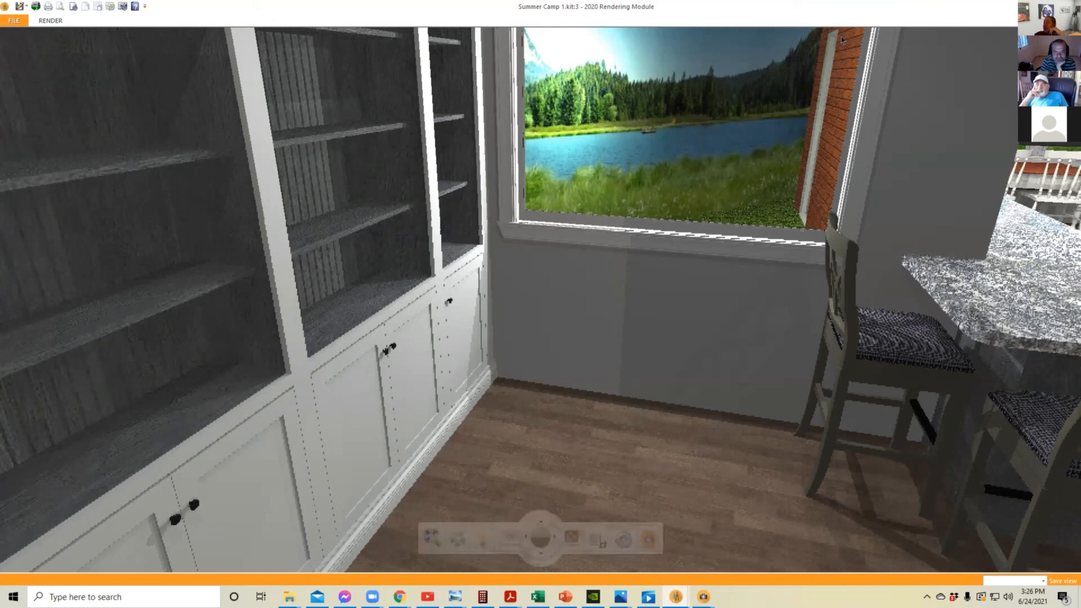
drag(671, 179, 651, 483)
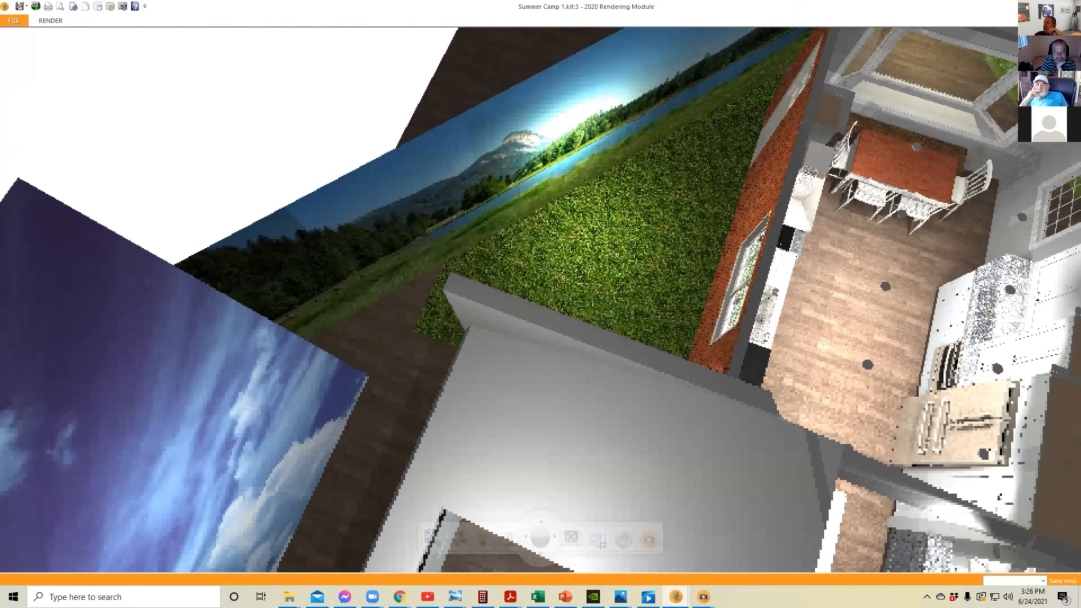
click(1068, 7)
Step: Move the omnidirectional light on the lawn to the lawn's northwest corner, inside the diagonal scenery panel
middle_drag(561, 241, 544, 286)
scroll(545, 287, up, 3)
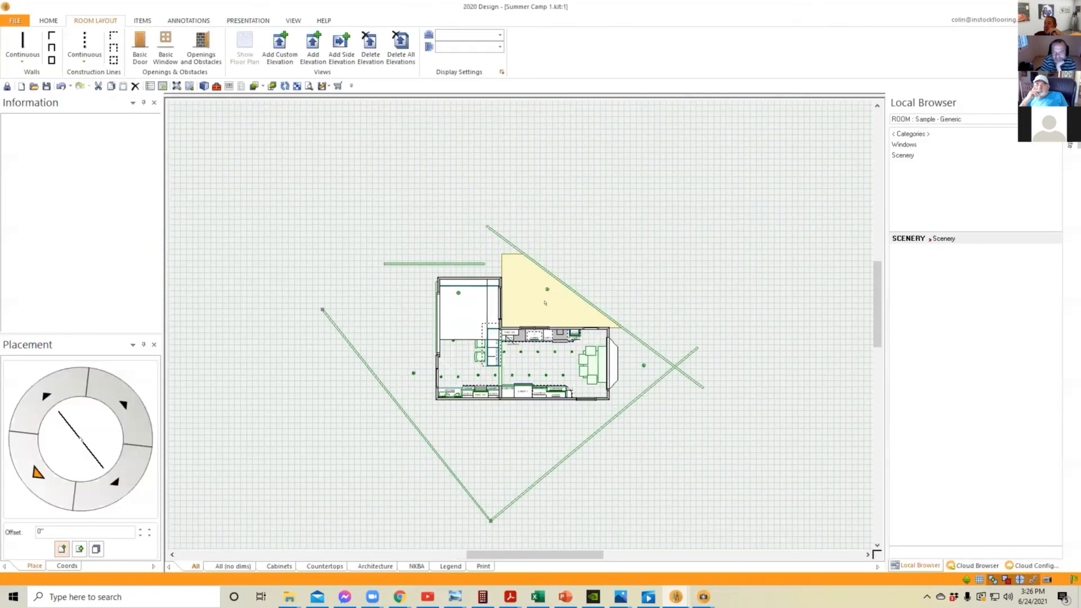
right_click(545, 271)
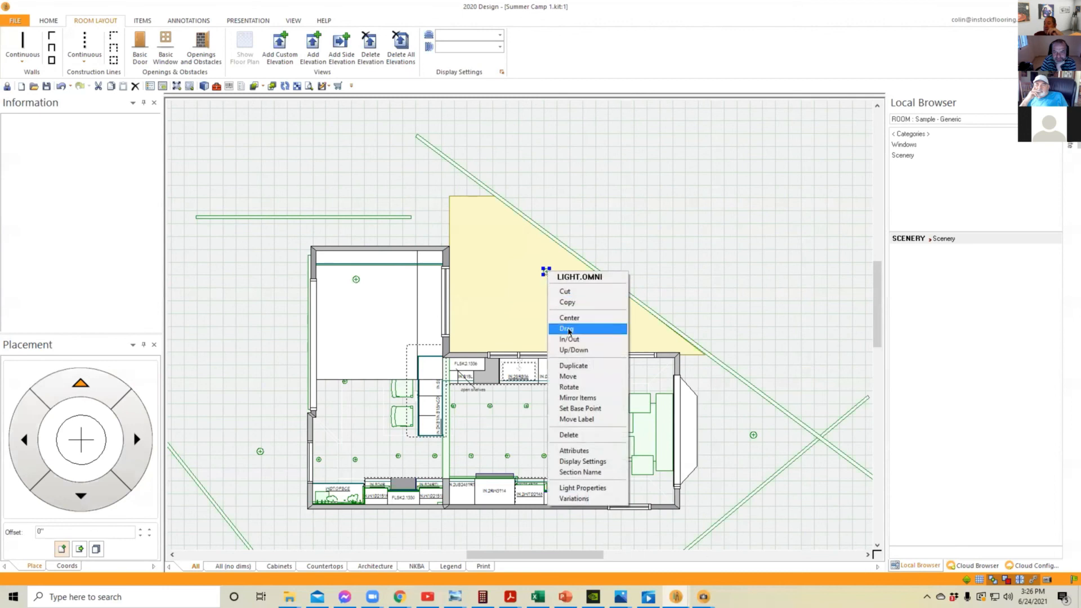
click(586, 376)
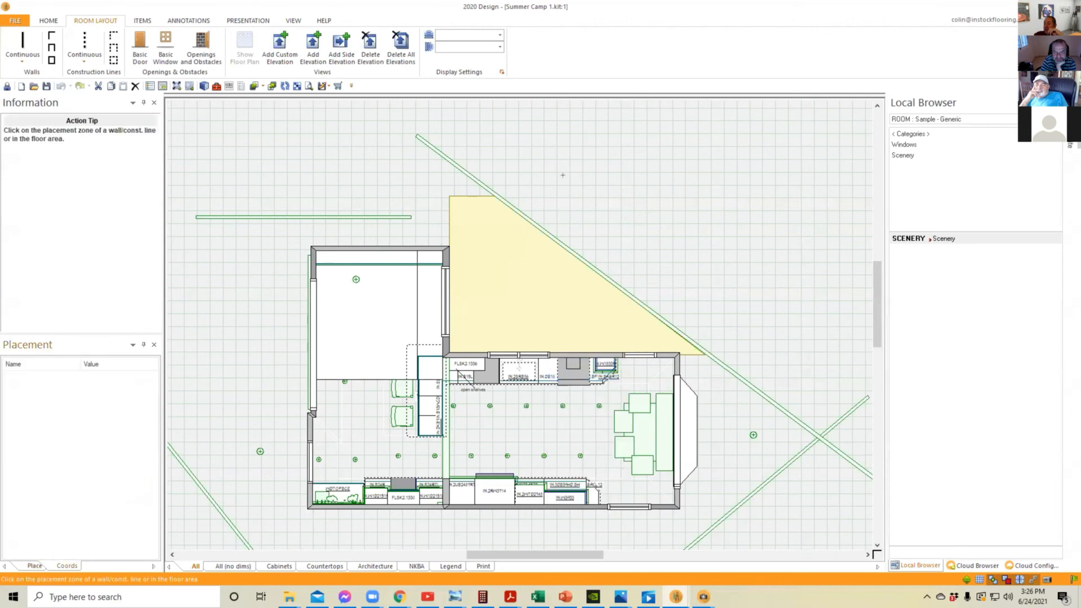
click(543, 210)
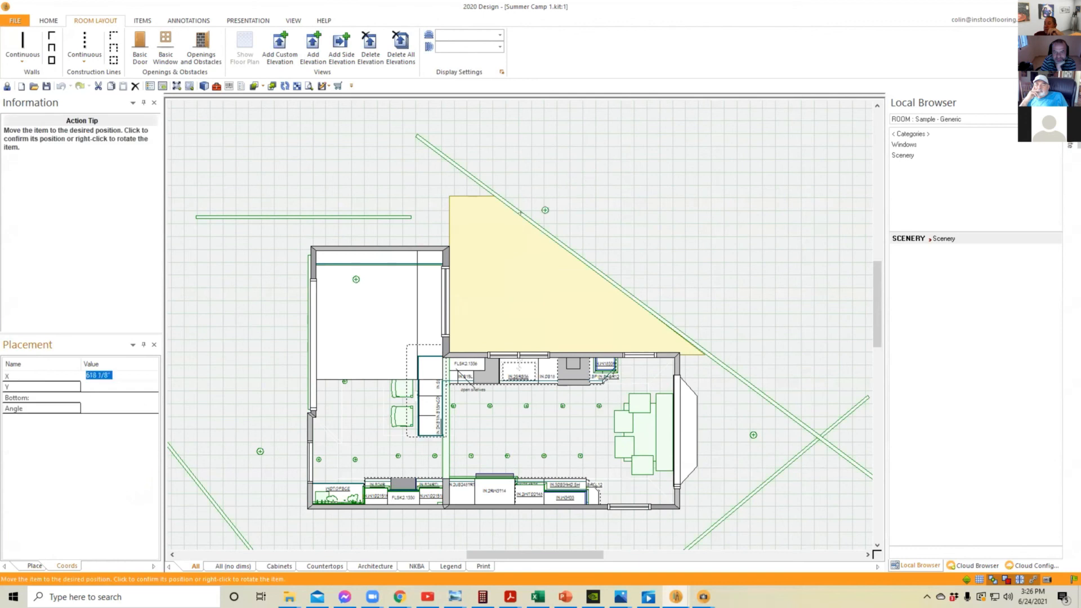
click(481, 231)
Step: Copy the omnidirectional light and paste the duplicate on the eastern part of the lawn
right_click(480, 230)
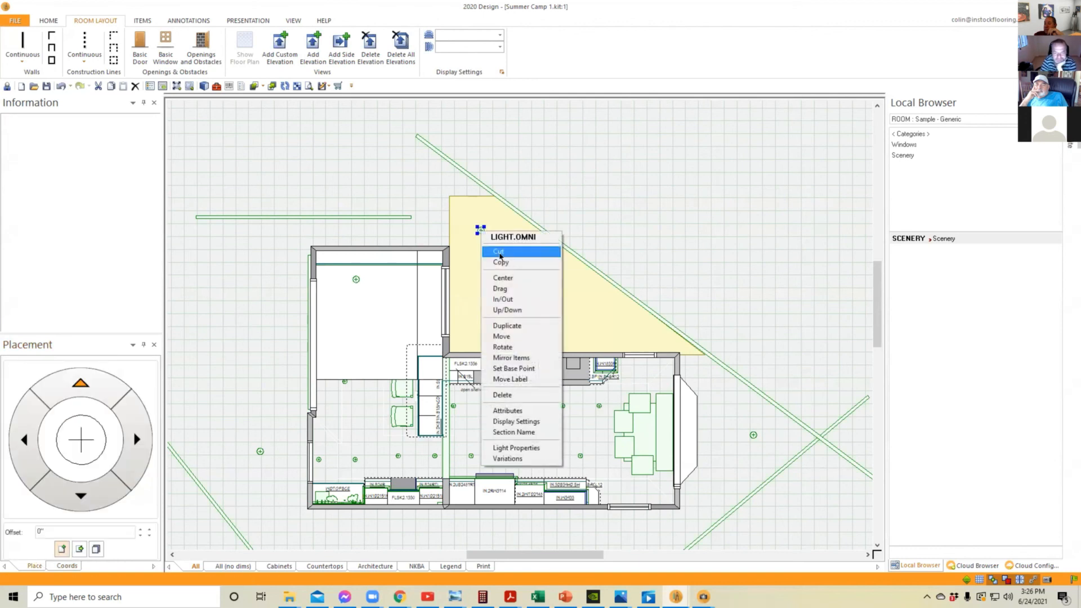
click(507, 263)
right_click(600, 197)
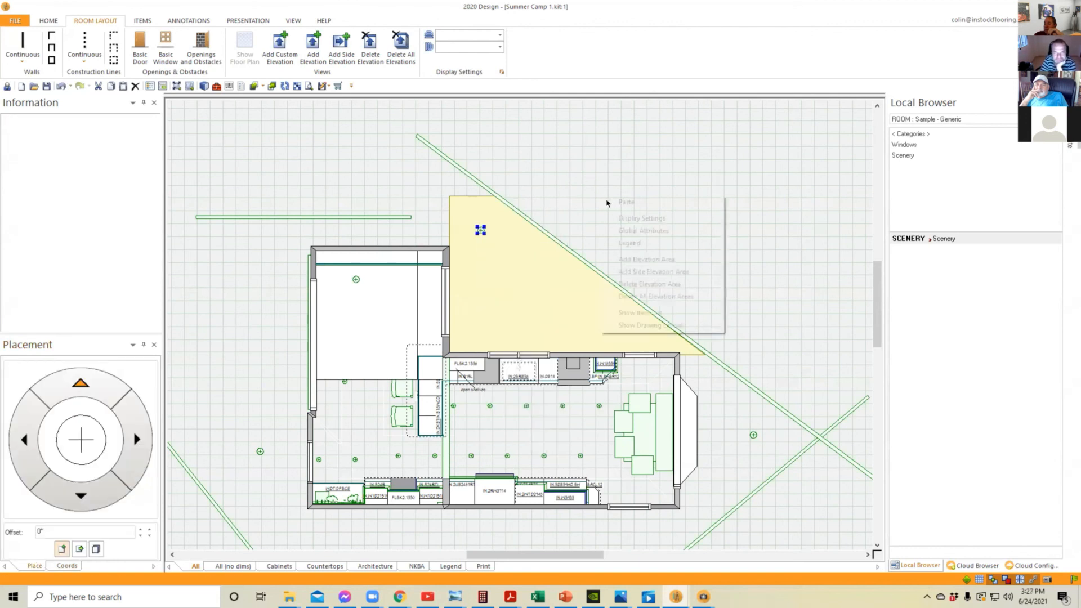
click(626, 202)
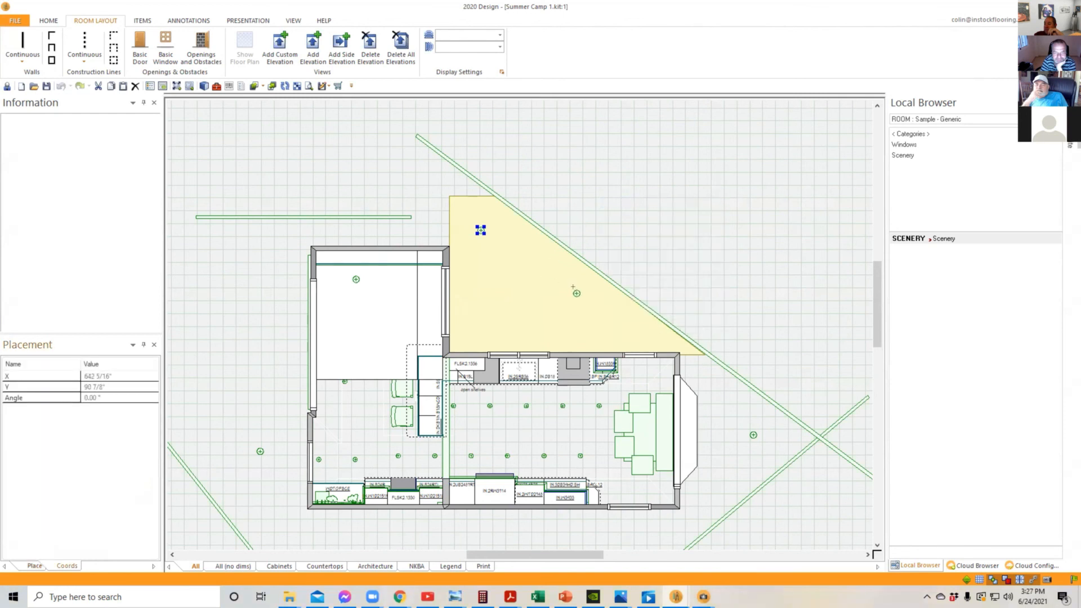
click(580, 300)
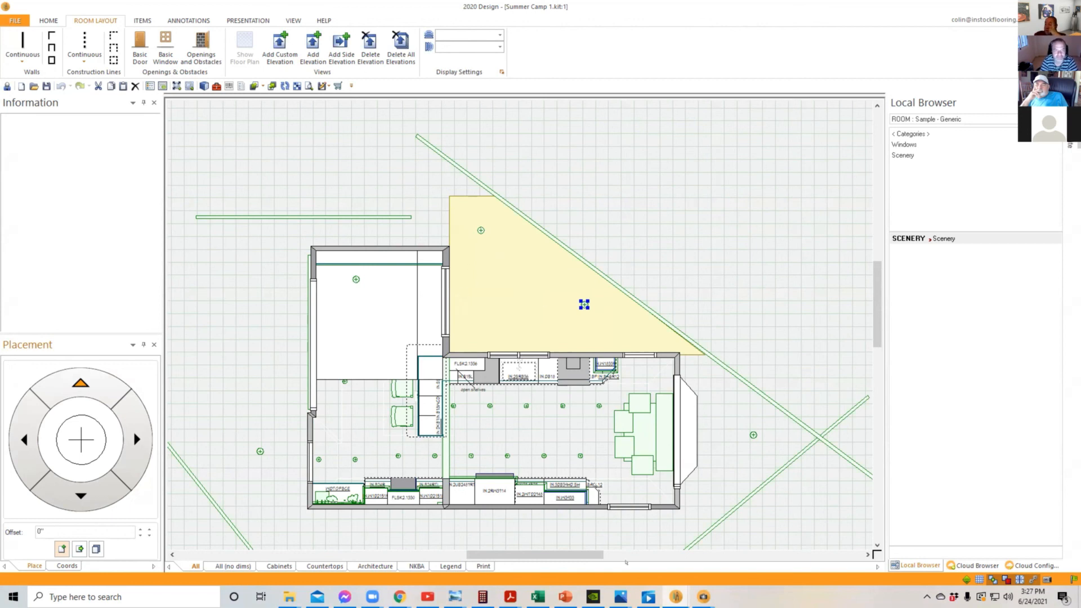
Step: Check the effect of the two lawn lights in the newest rendering, and return to the floor plan
mouse_move(676, 597)
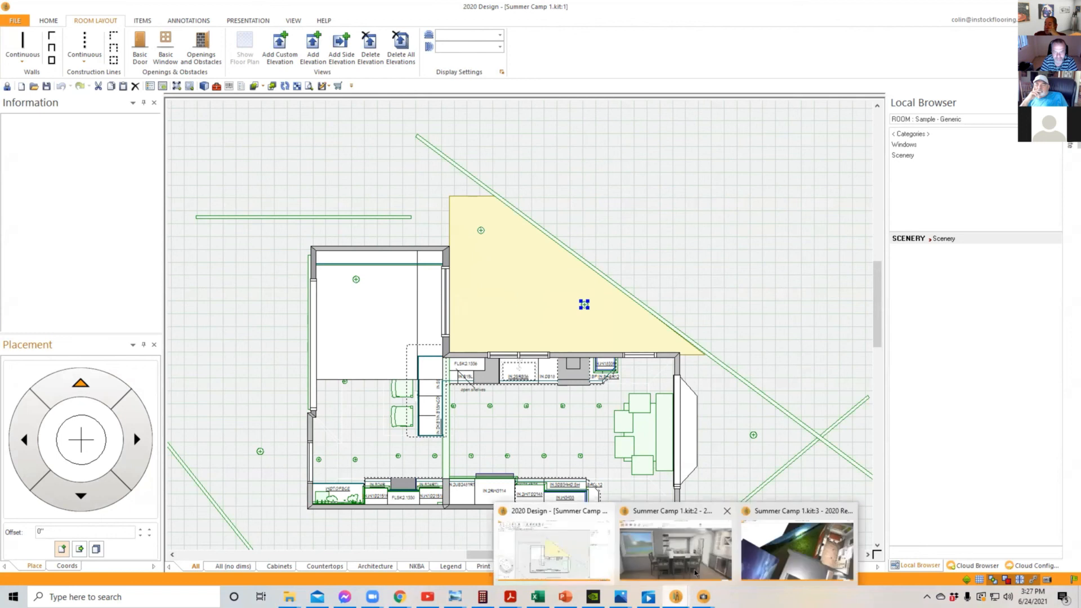
click(759, 548)
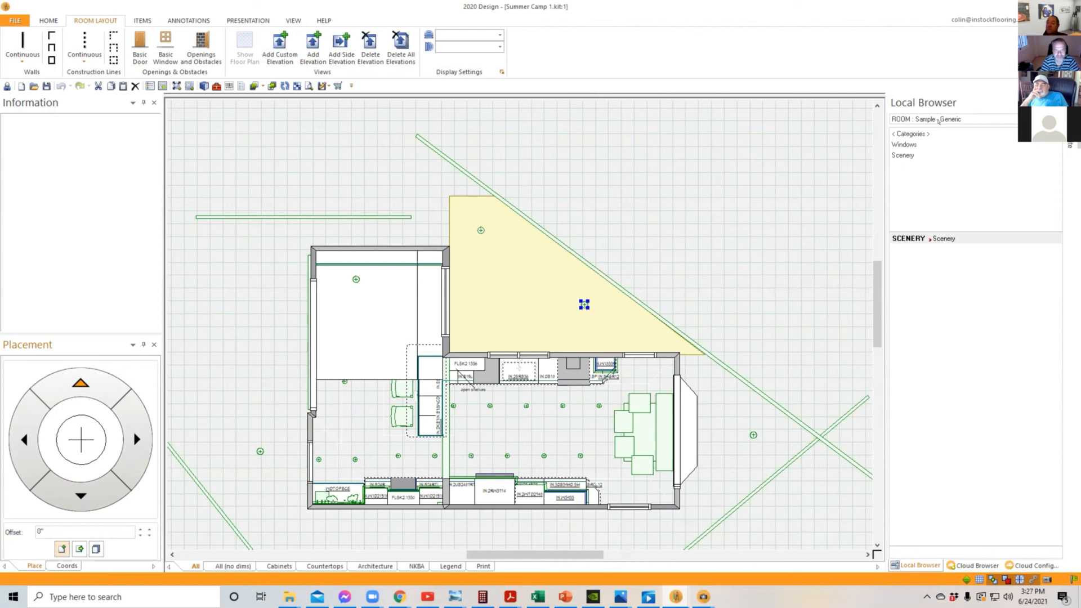
drag(584, 304, 481, 230)
drag(938, 122, 939, 121)
Step: Place an omnidirectional light source from the Sample - Furniture lighting fixtures between the two existing lights on the lawn
click(939, 121)
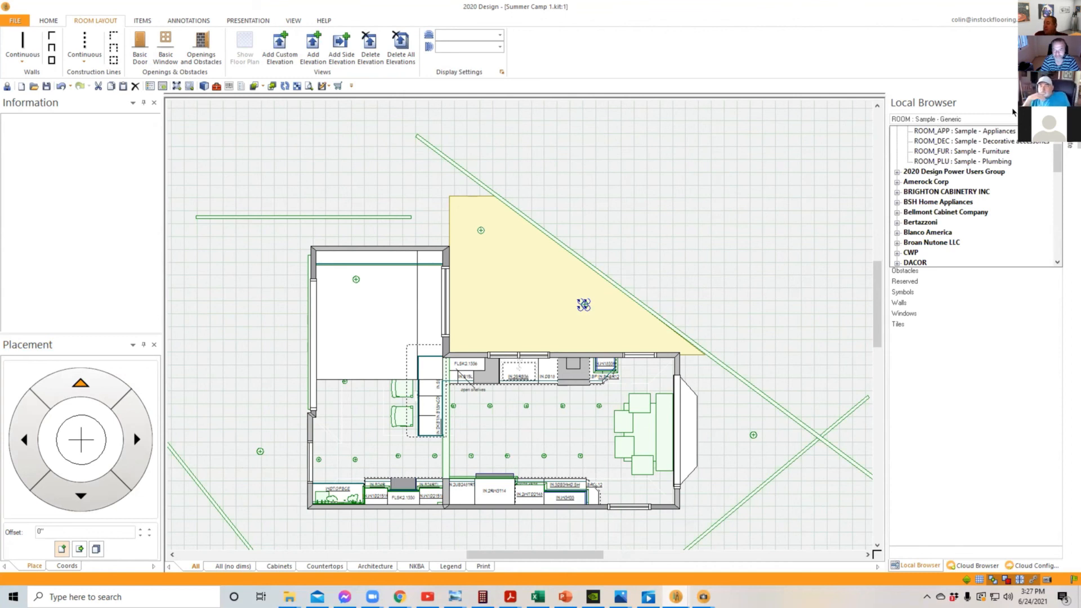
click(949, 151)
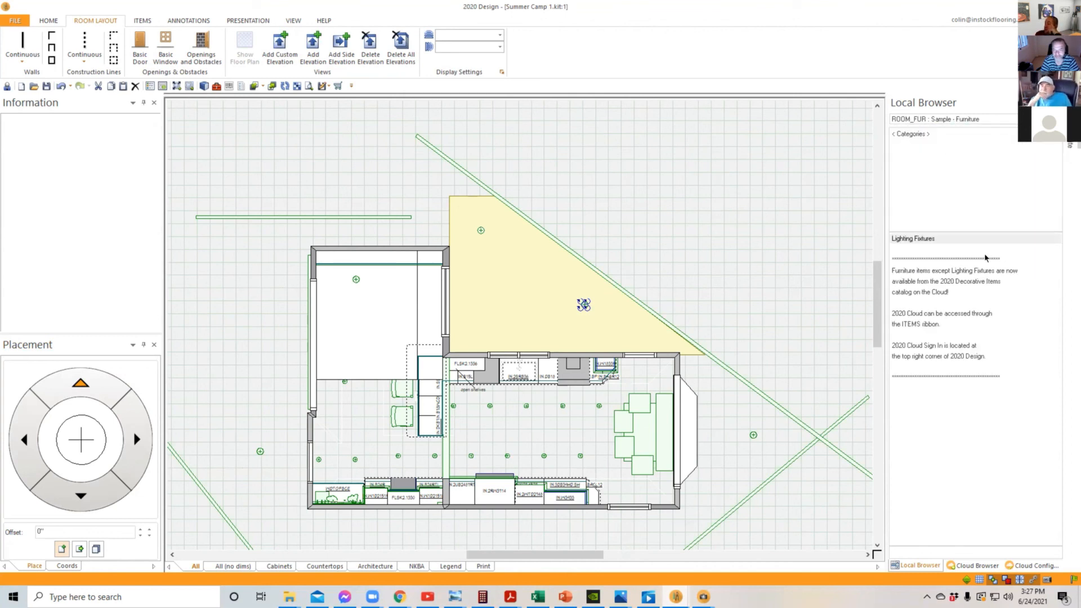
click(922, 238)
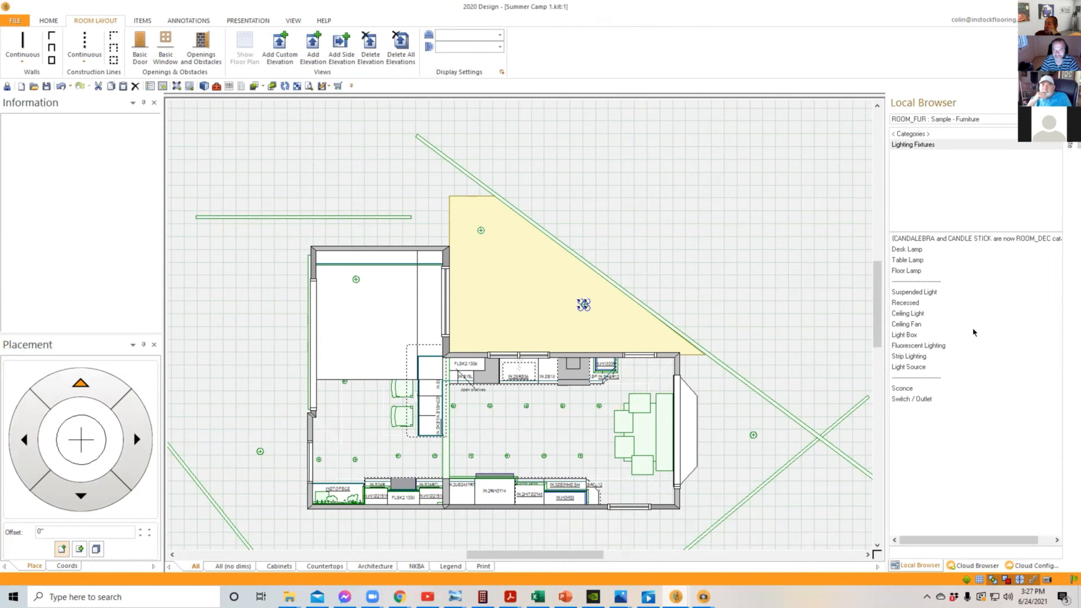
click(915, 367)
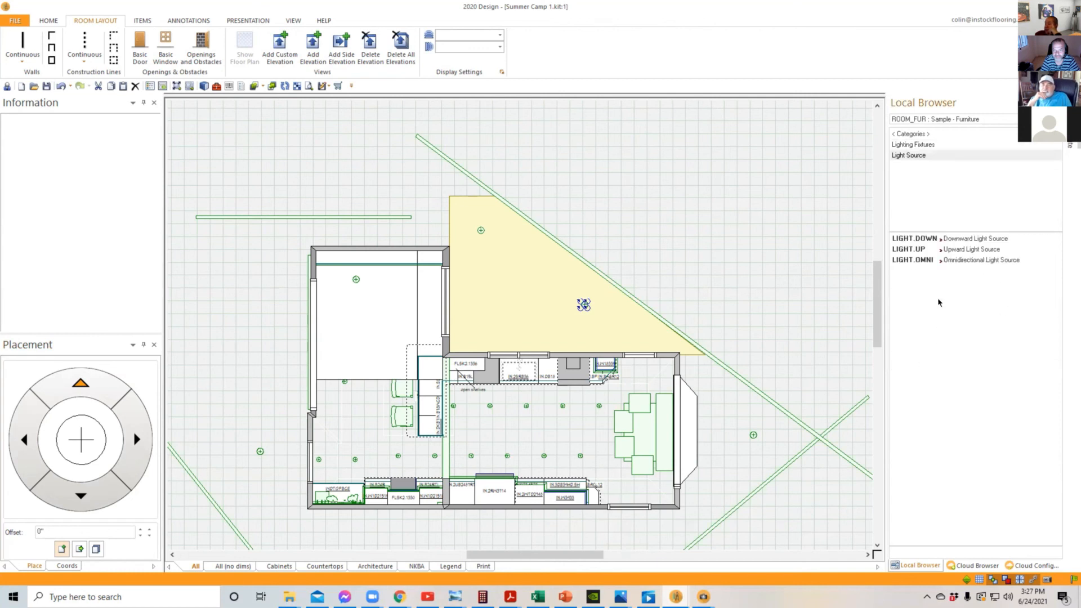
right_click(925, 261)
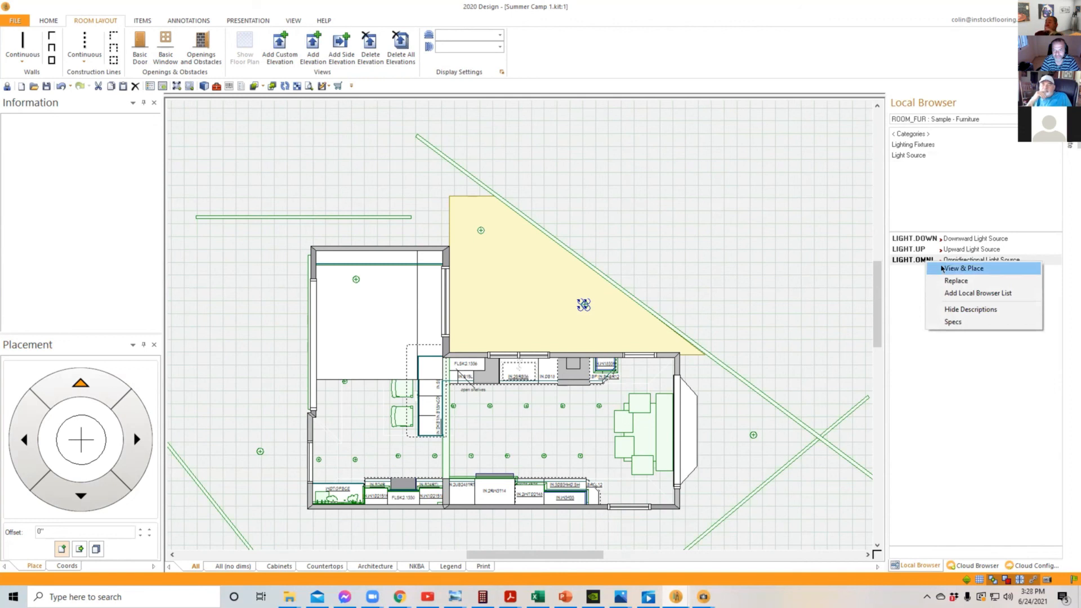
click(942, 269)
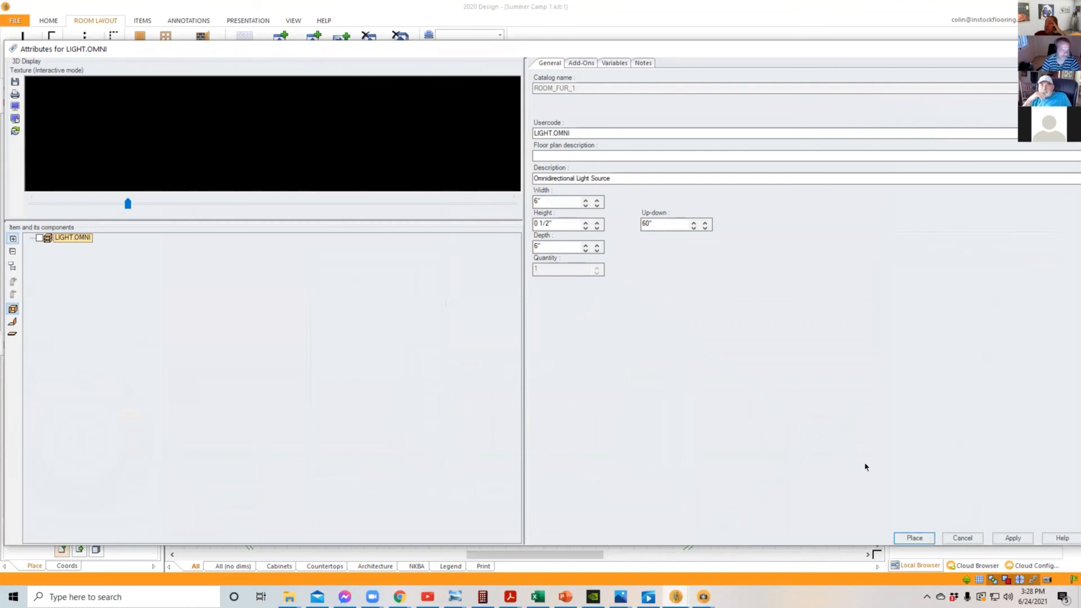
key(Return)
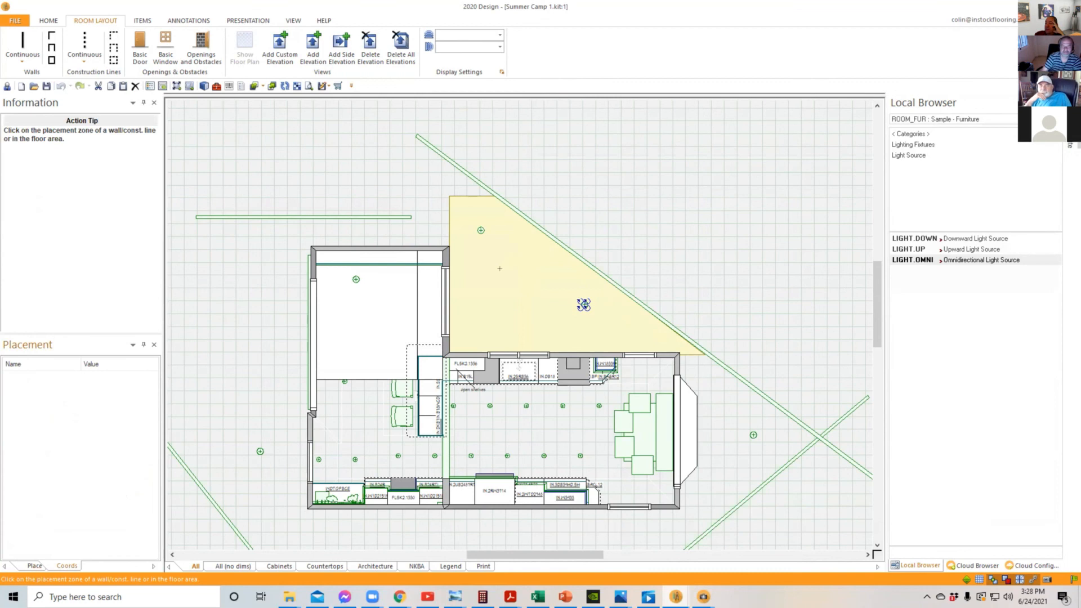
click(584, 304)
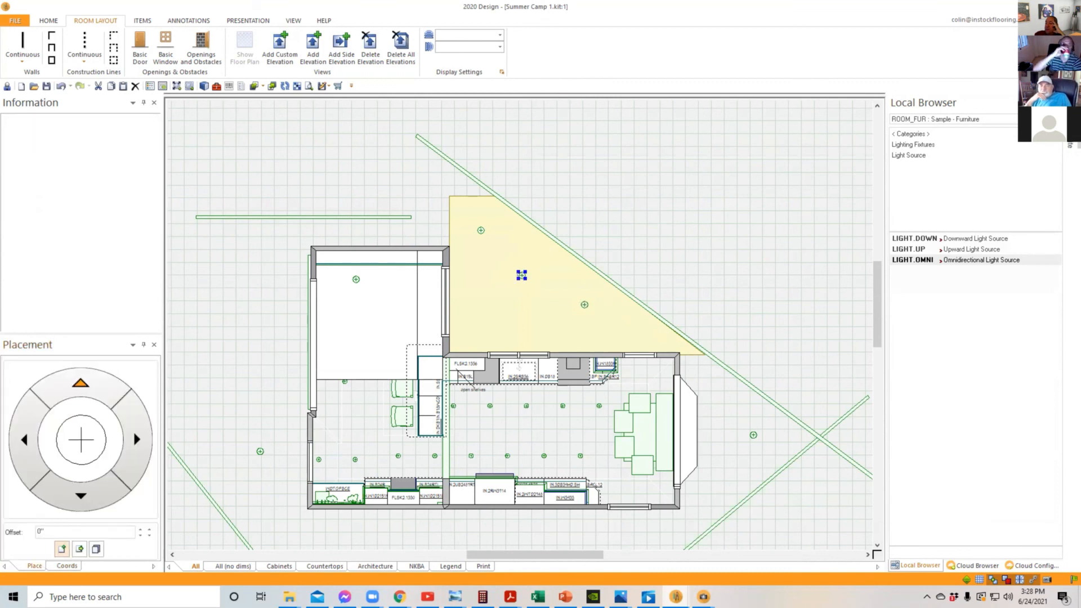
Step: Set the new middle lawn light to white at 80 watts, and shift the middle and eastern lawn lights slightly
right_click(522, 275)
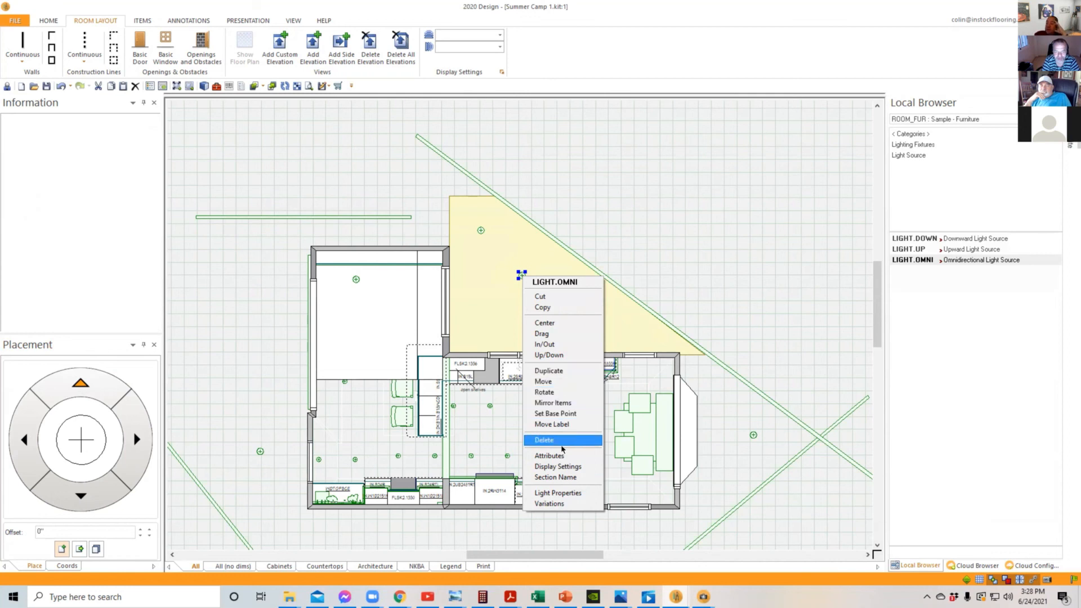
click(559, 493)
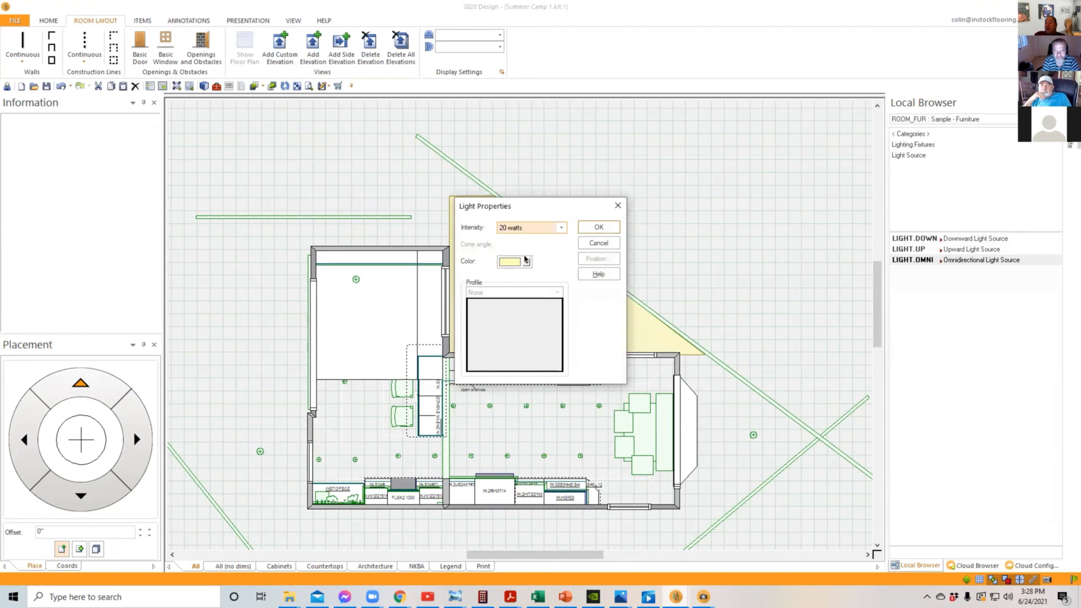
click(526, 261)
click(543, 305)
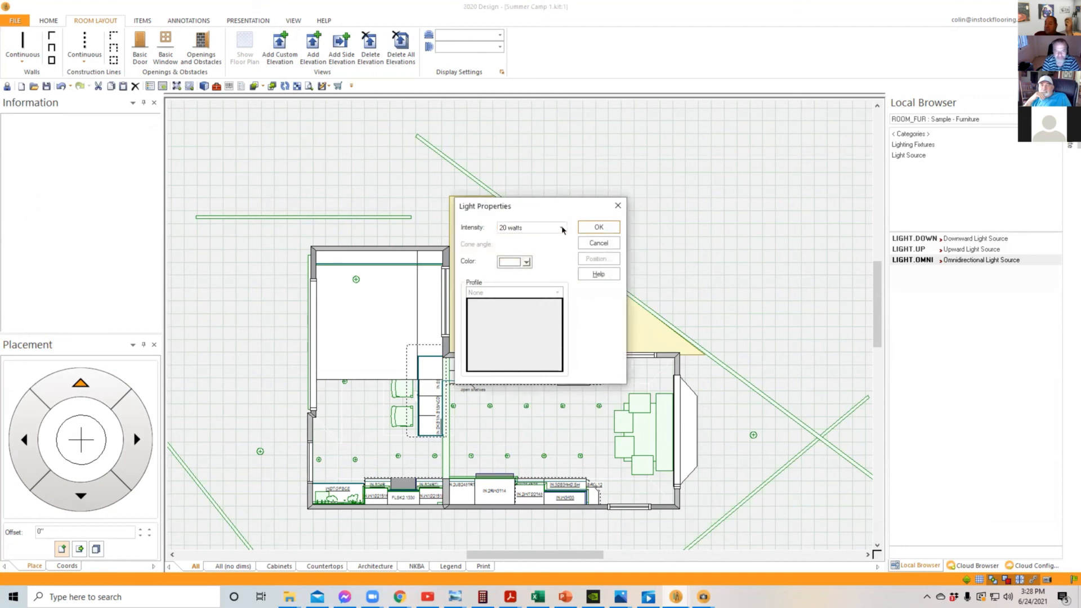
click(563, 229)
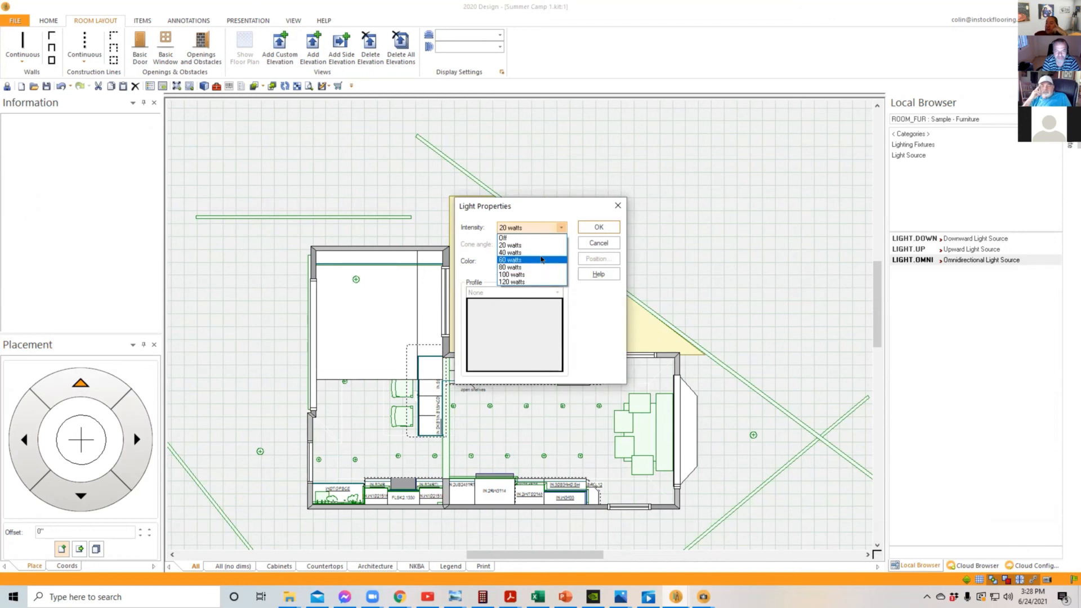
click(540, 267)
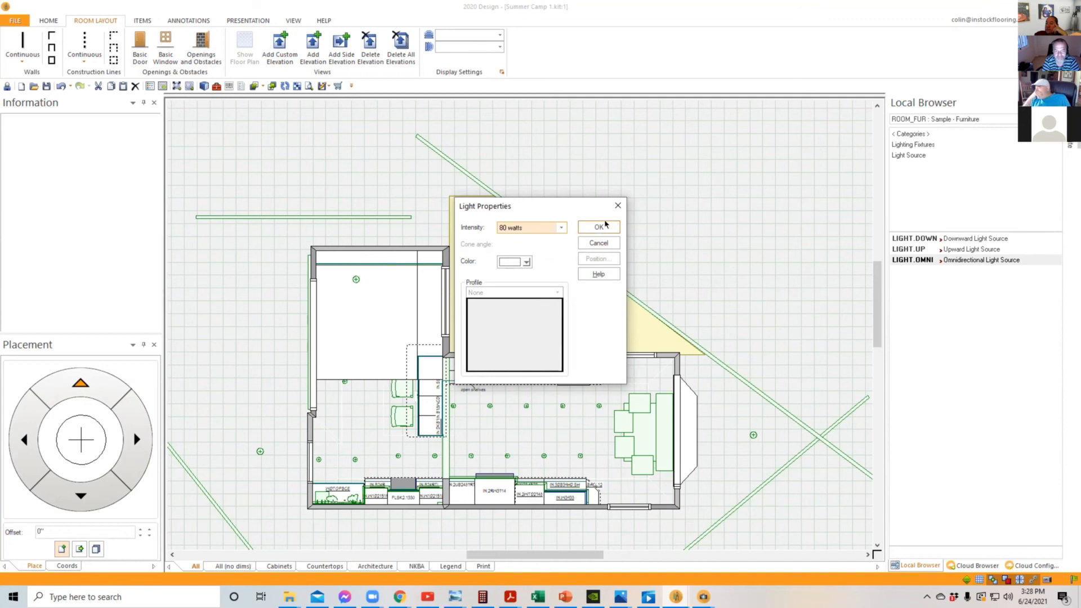
click(599, 226)
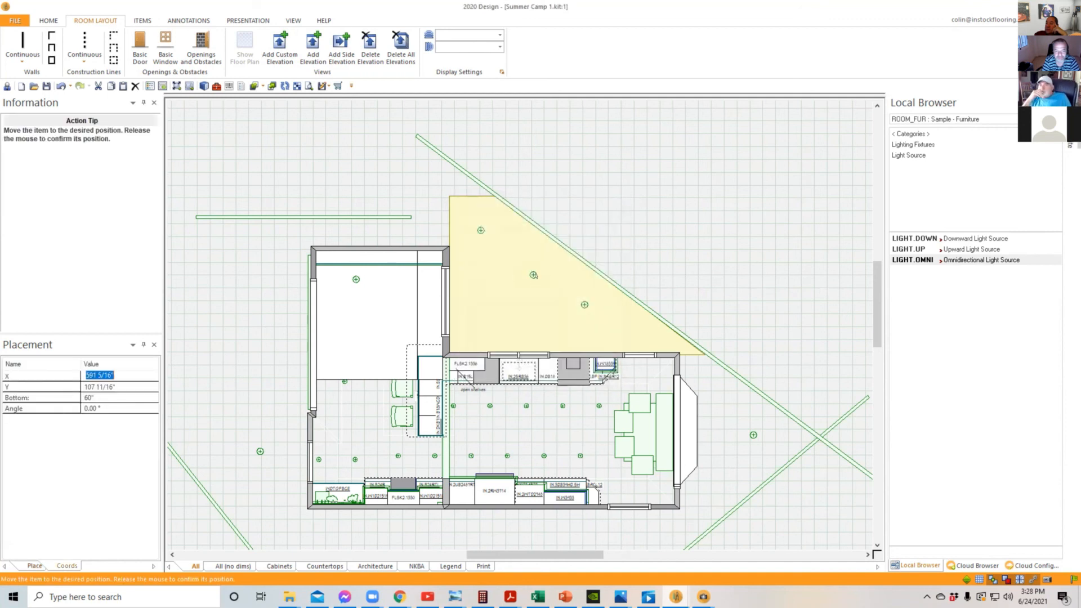
drag(586, 305, 592, 314)
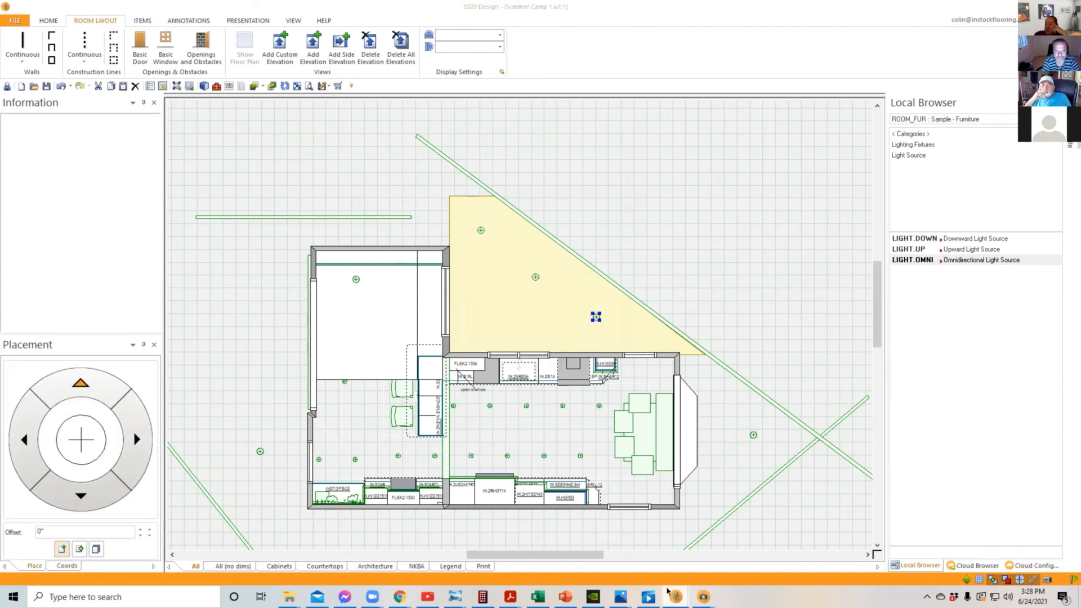
Step: Switch to the newest rendering and reposition the camera inside the room, facing the large window with the lake scenery behind the bar counter
mouse_move(675, 597)
click(770, 553)
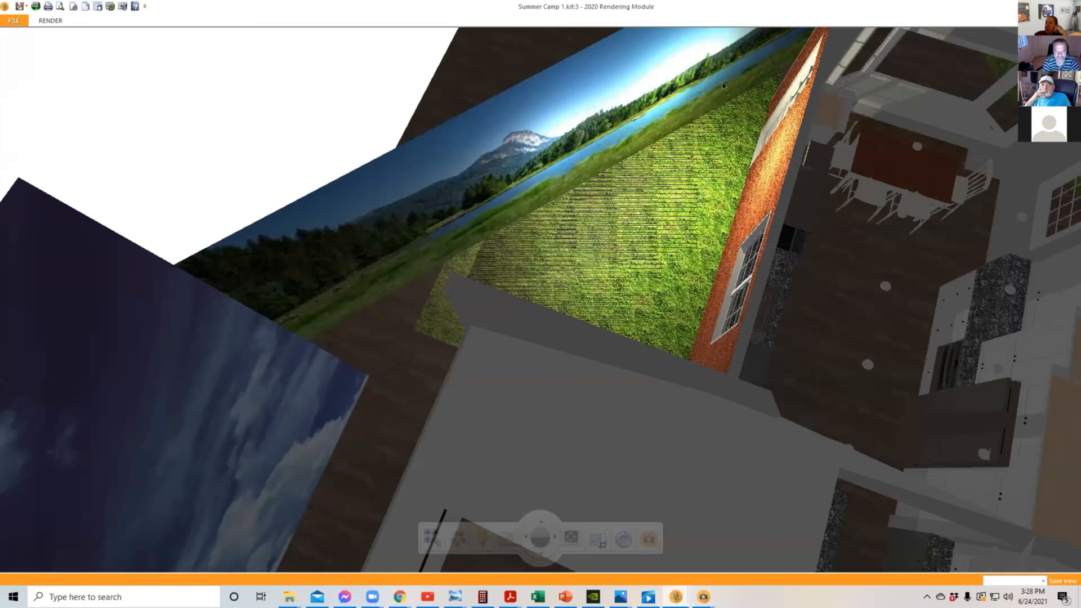
drag(547, 357, 556, 294)
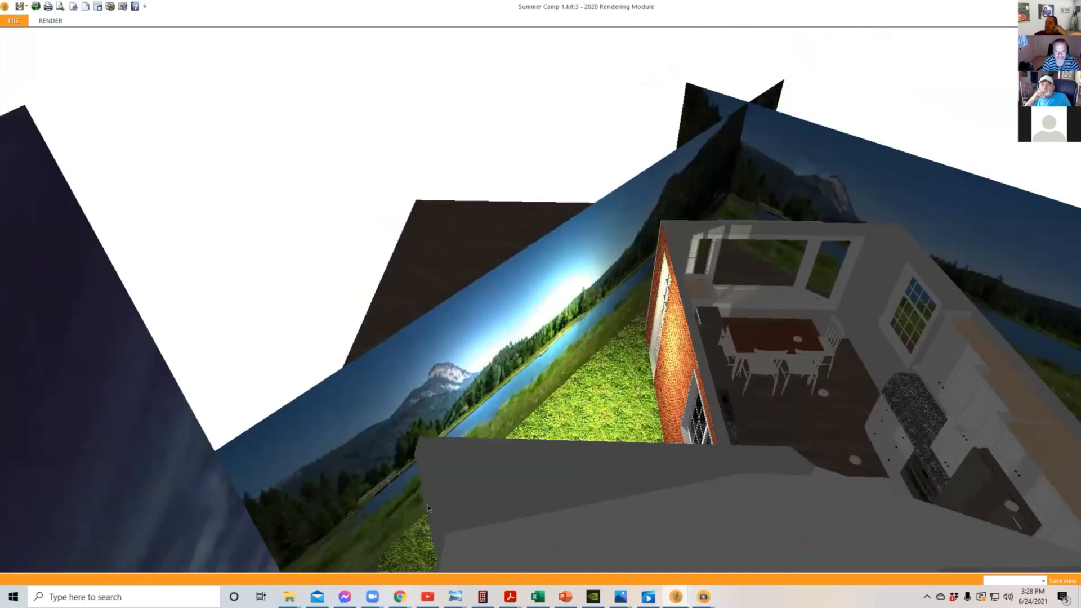
drag(428, 509, 452, 482)
drag(571, 485, 519, 394)
scroll(524, 415, up, 4)
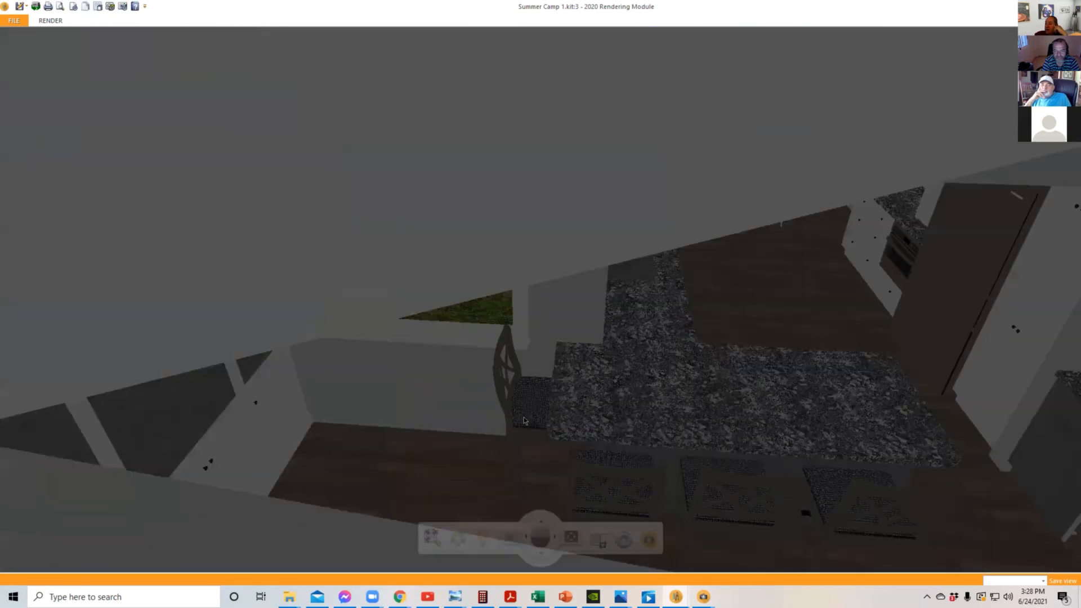
scroll(523, 420, up, 2)
middle_drag(524, 420, 539, 412)
drag(569, 393, 582, 349)
drag(631, 376, 602, 383)
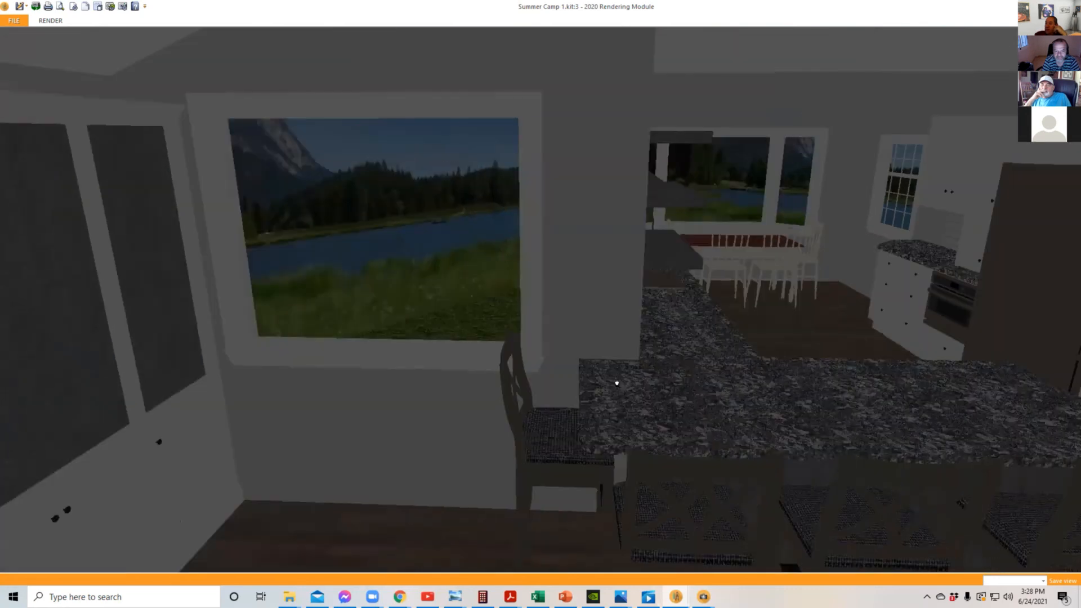
middle_drag(616, 383, 616, 383)
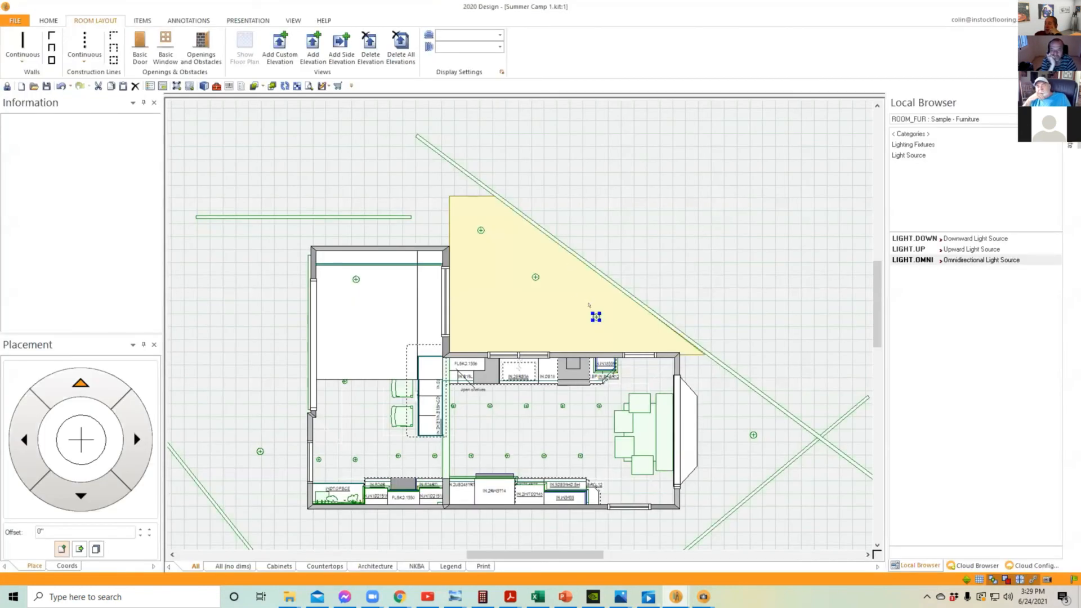
Step: Move the eastern and middle lawn lights slightly farther east, and check the window view in the rendering
drag(596, 317, 619, 321)
drag(529, 274, 546, 276)
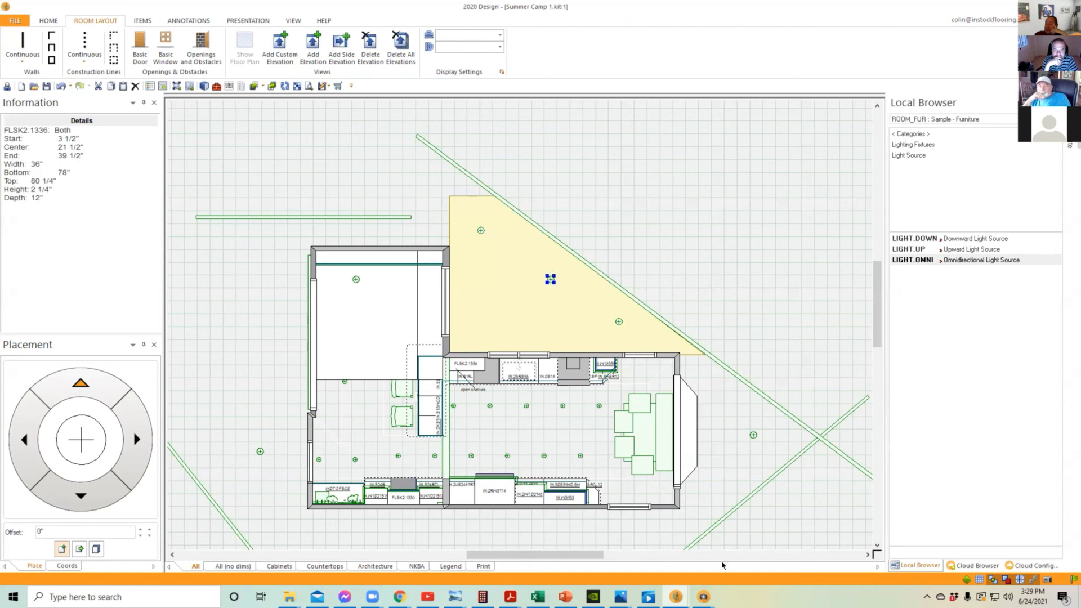
click(676, 597)
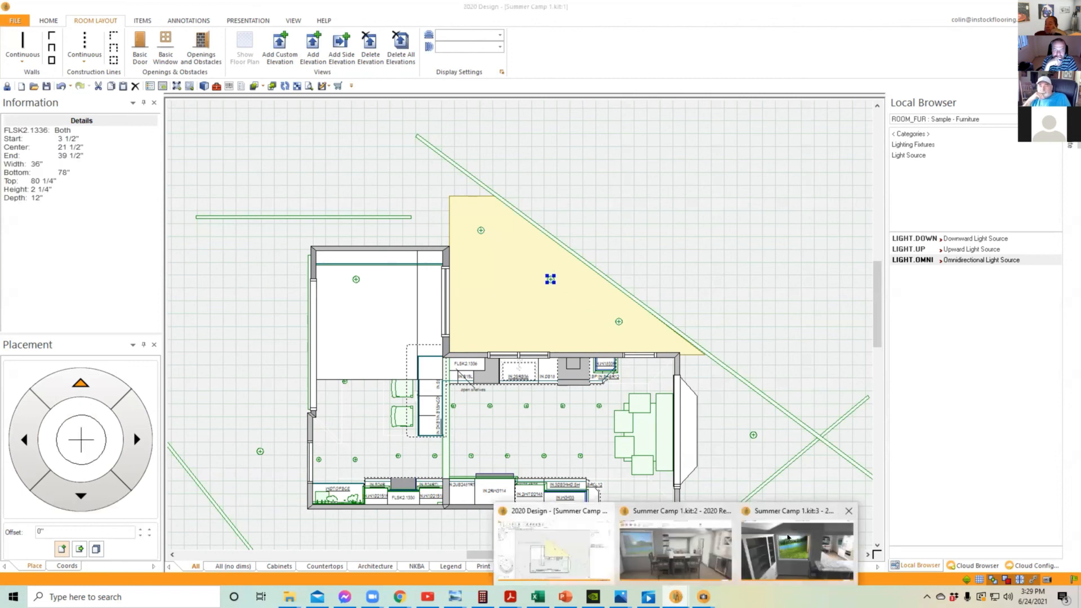
click(788, 538)
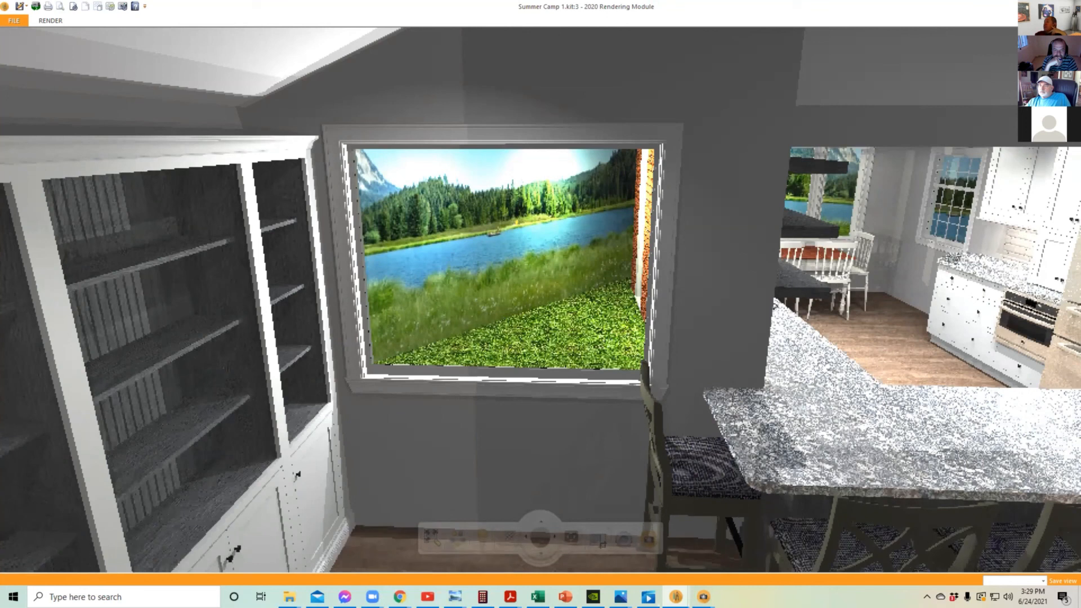
click(1069, 7)
Step: Move the eastern lawn light farther into the lawn's eastern corner and review its intensity and color settings
drag(619, 321, 641, 330)
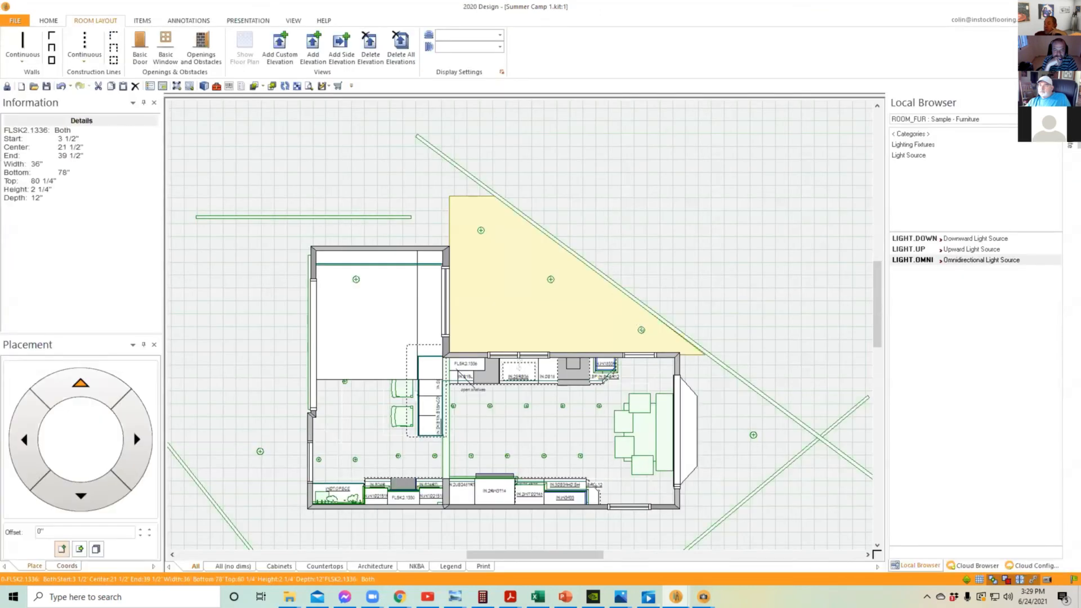
right_click(642, 330)
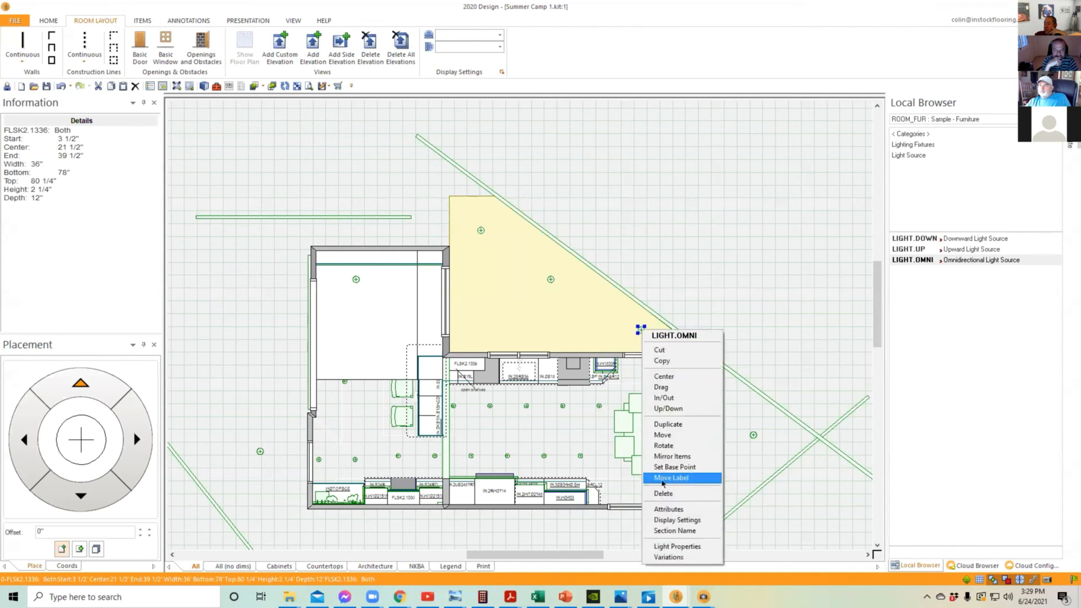
click(673, 547)
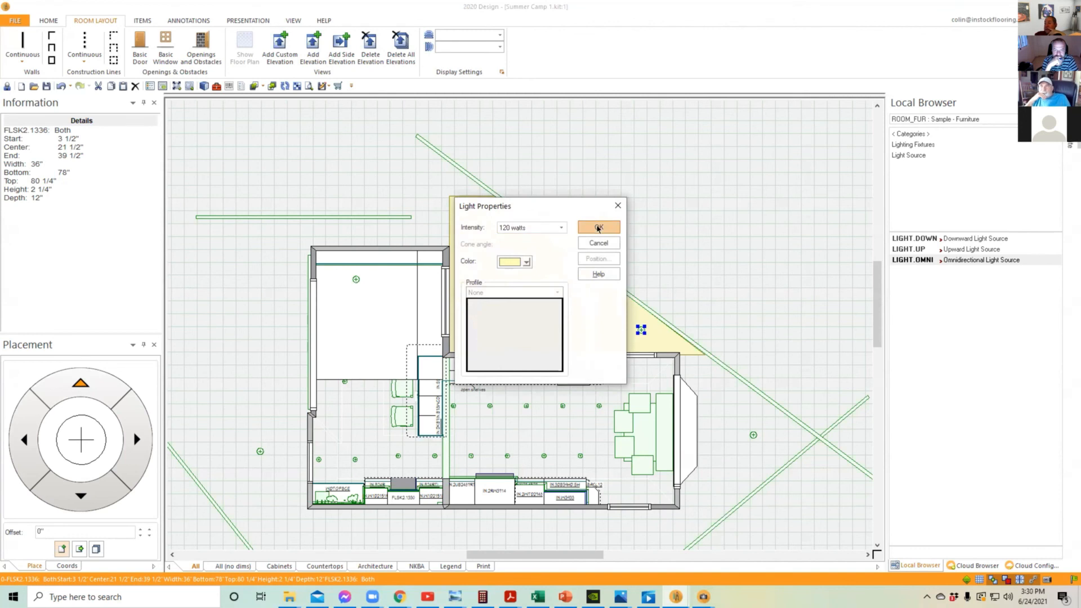
click(527, 262)
click(535, 256)
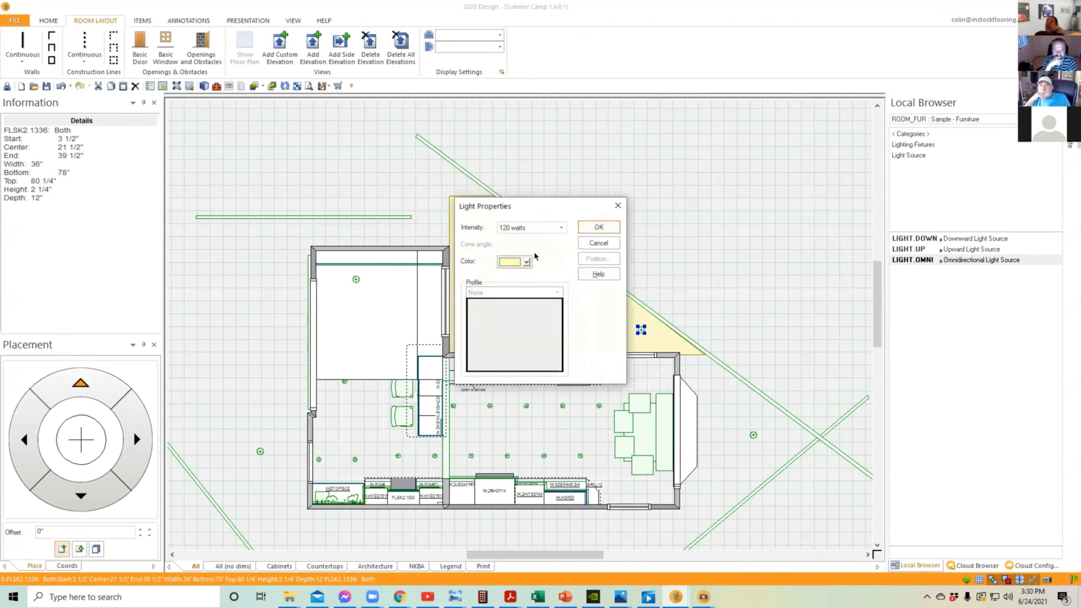
click(597, 228)
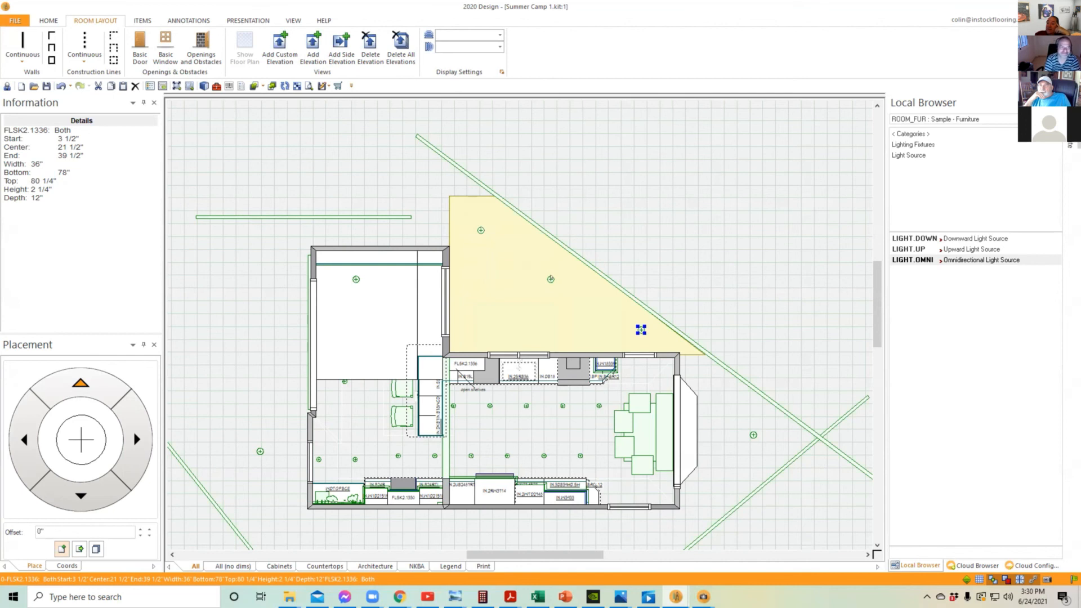
Step: Shift the middle lawn light slightly southeast and set it to bright yellow at 120 watts
drag(545, 275, 557, 279)
right_click(562, 286)
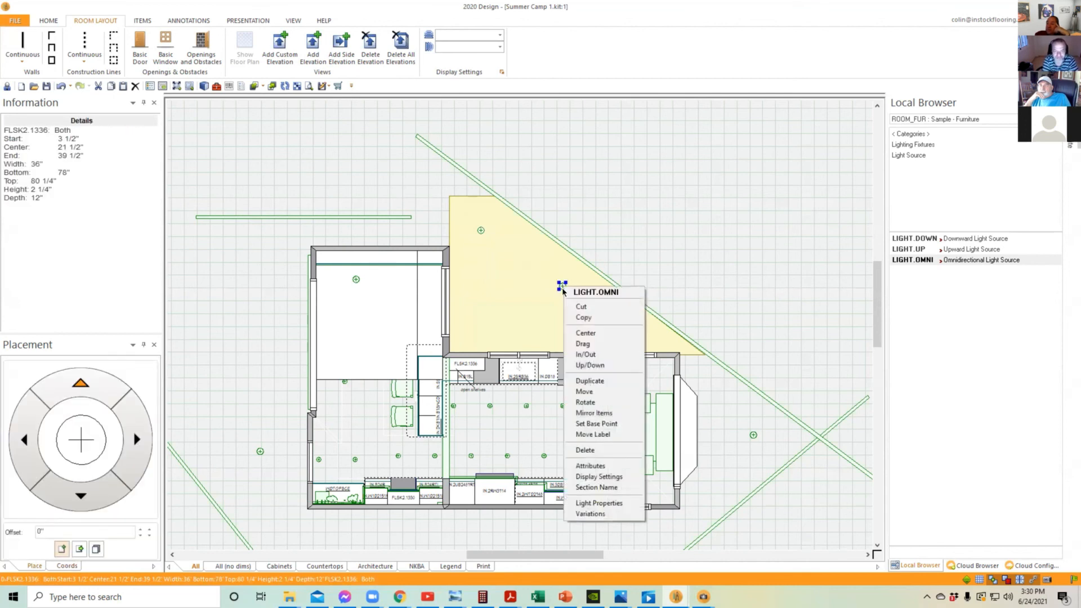
click(590, 501)
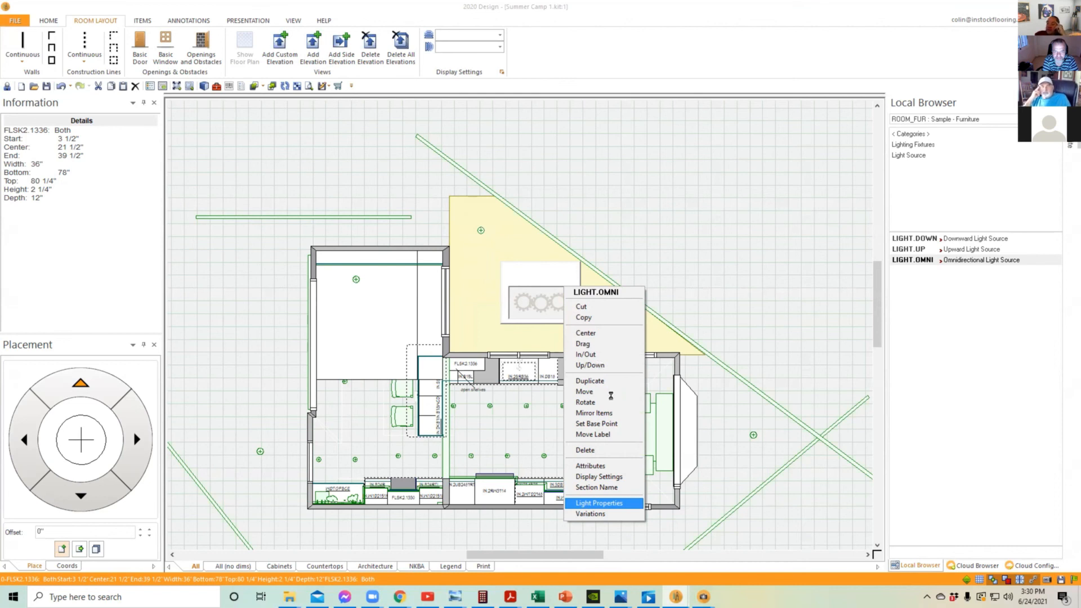
right_click(564, 287)
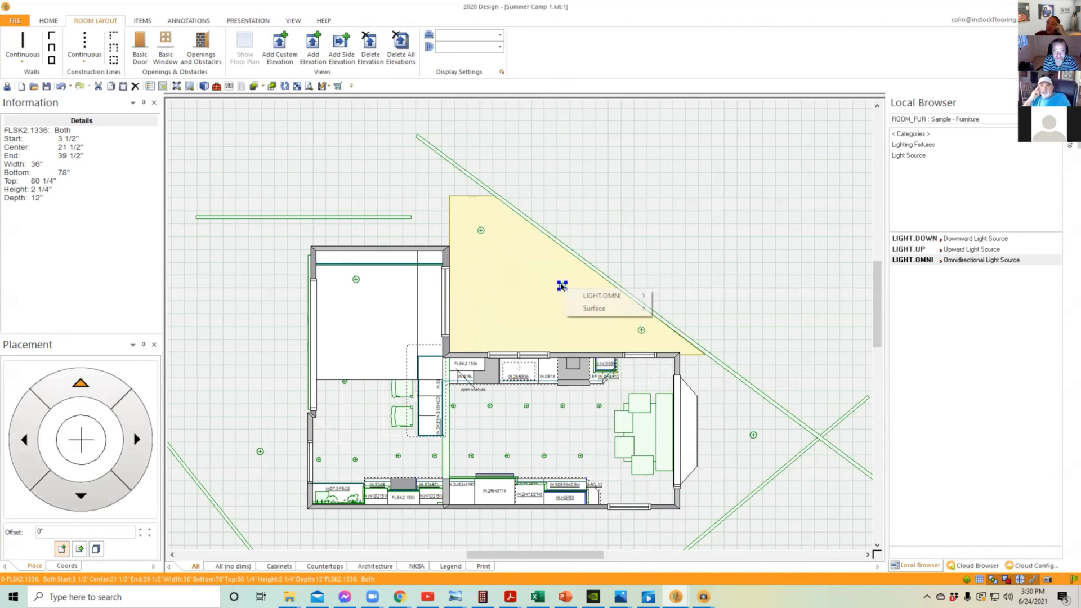
mouse_move(581, 295)
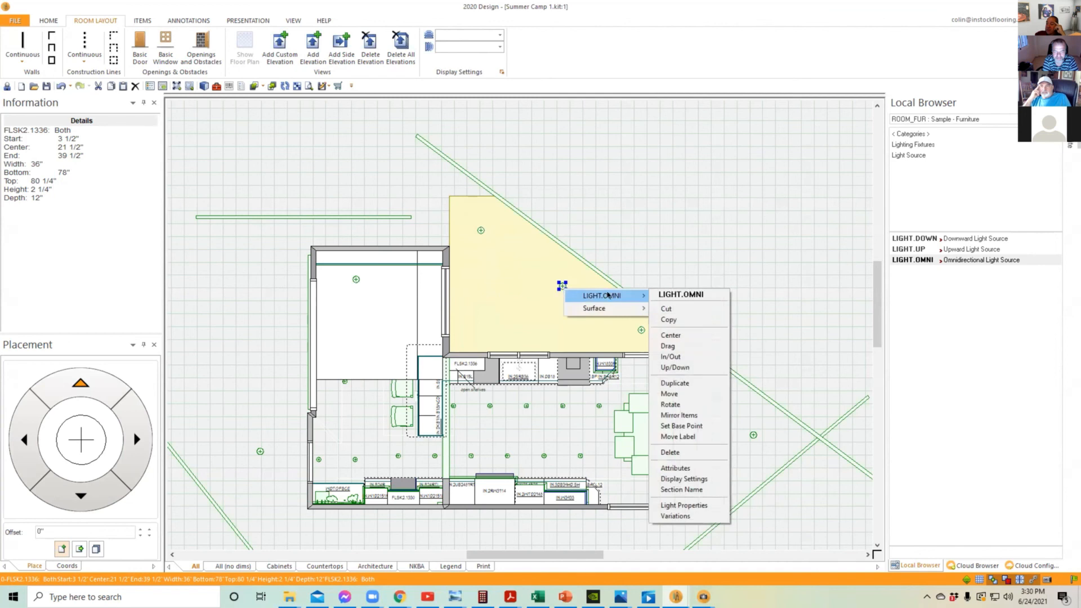
click(670, 504)
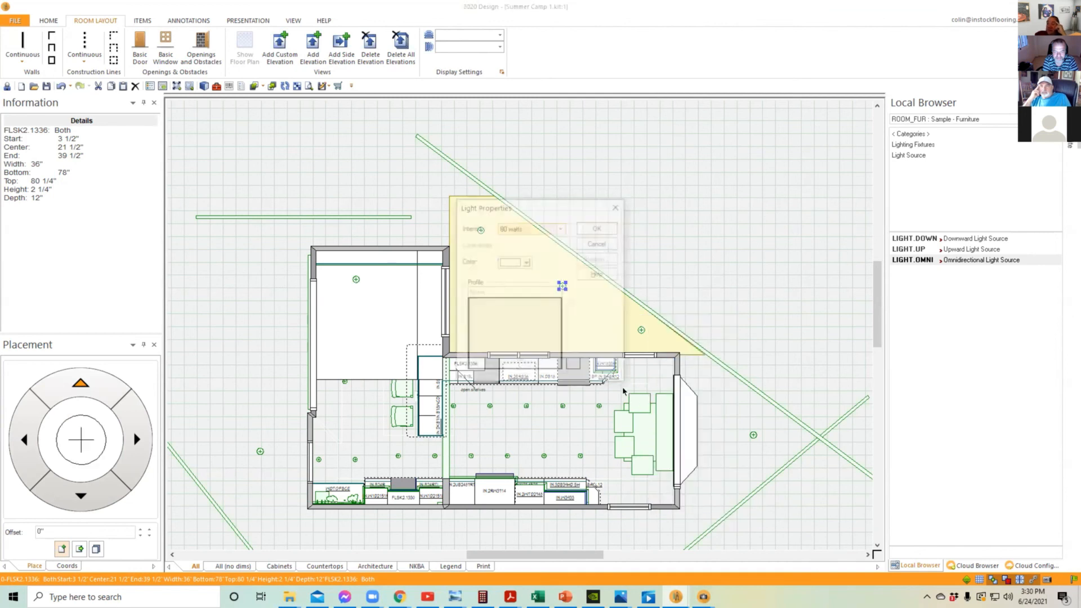
click(527, 261)
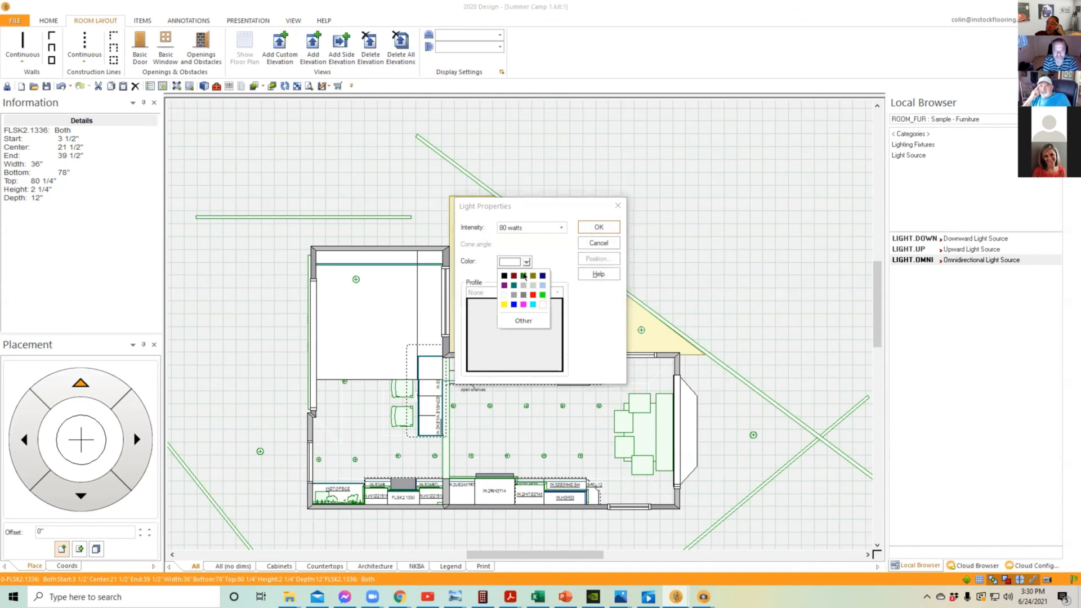
click(503, 304)
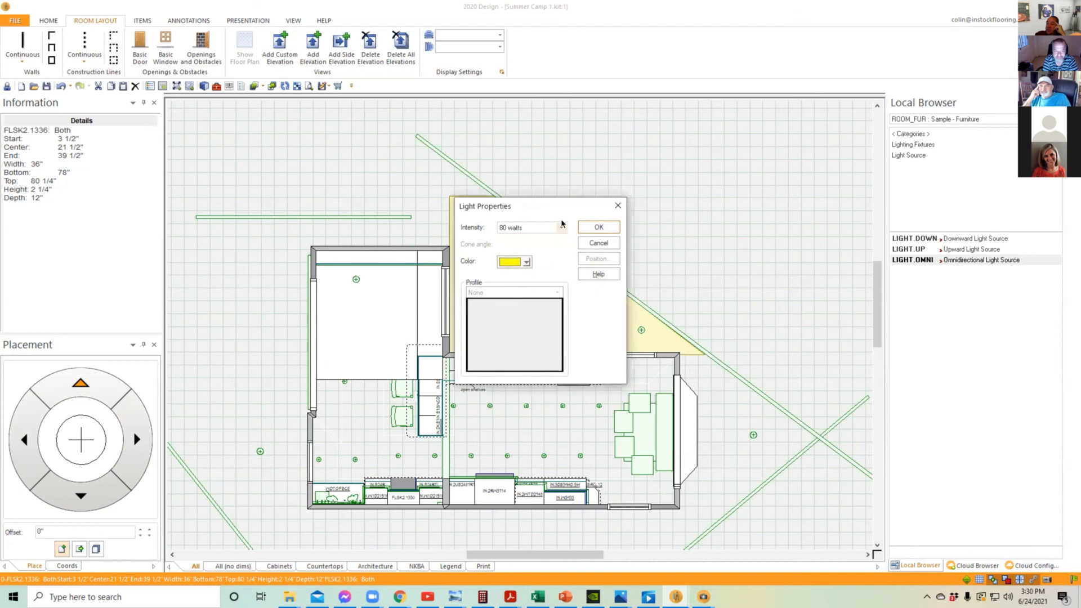
click(561, 227)
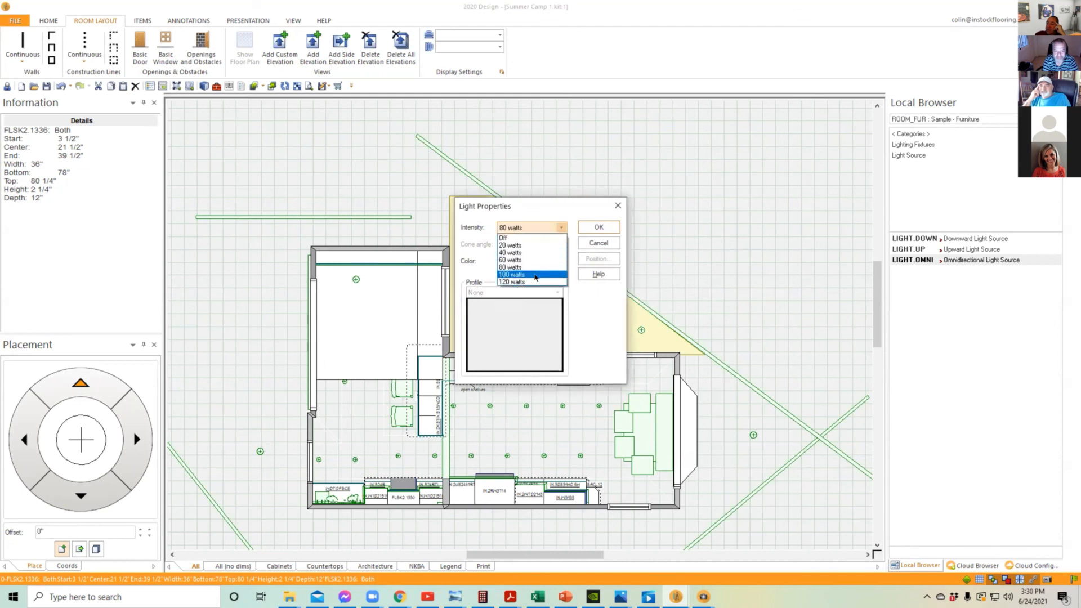
click(536, 281)
click(598, 228)
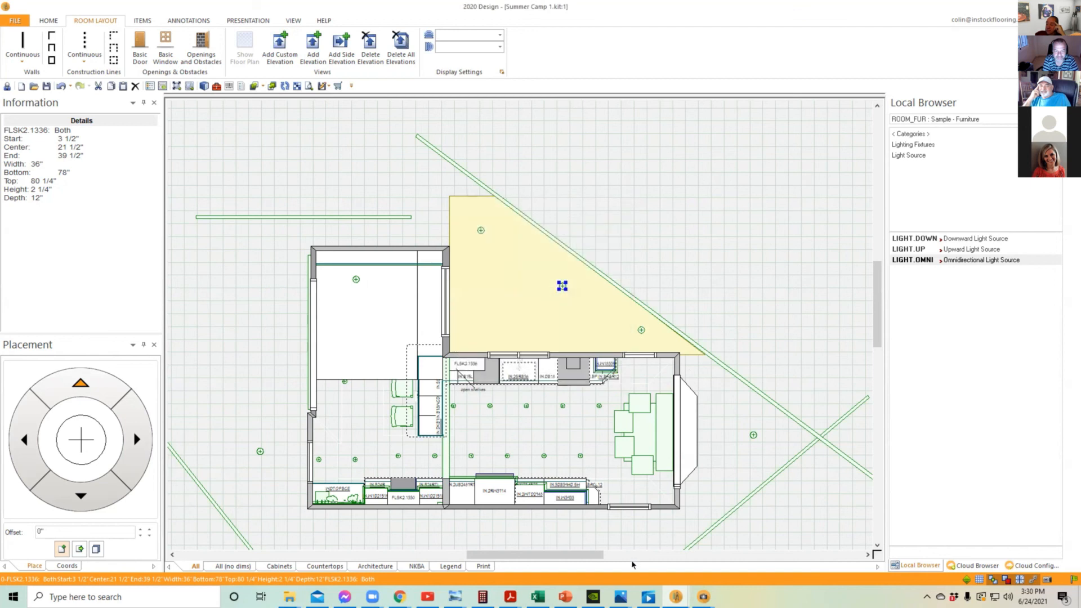
Step: Check the yellow light's effect on the scenery in the newest rendering, and return to the floor plan
click(676, 596)
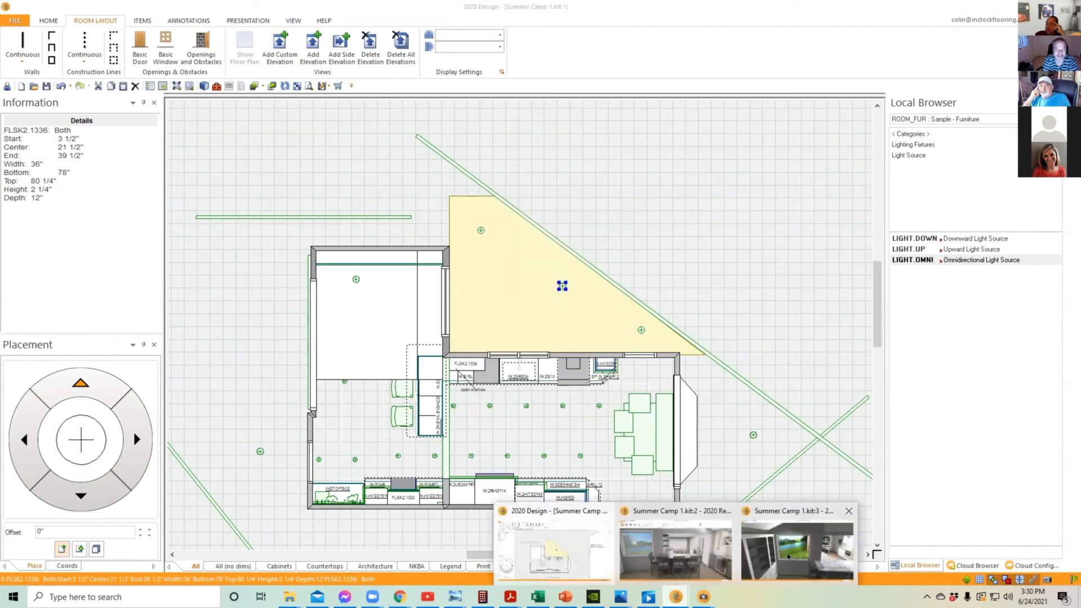
click(788, 557)
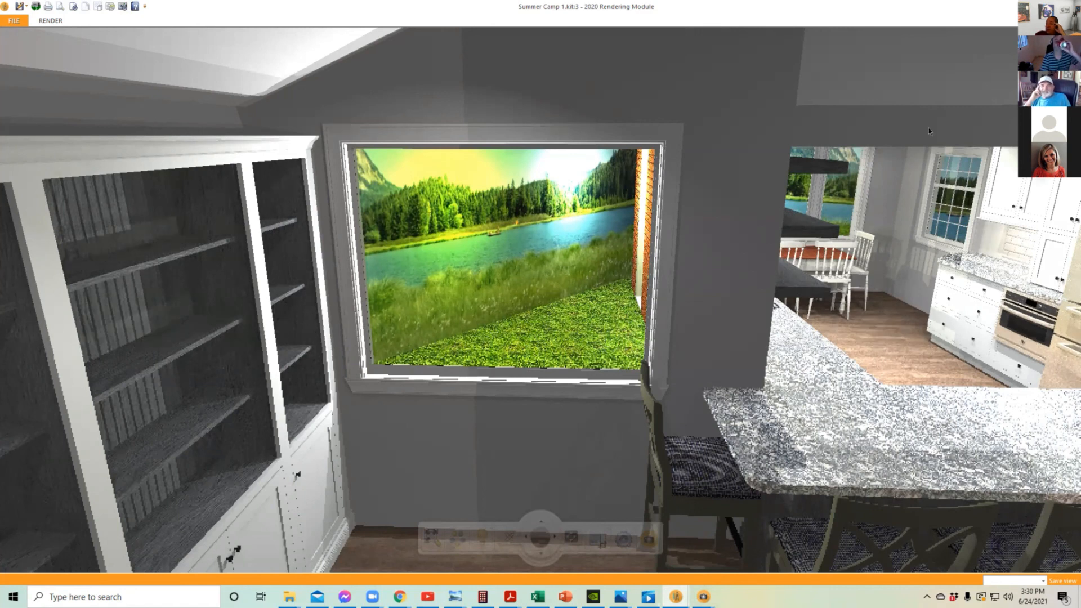
click(1068, 6)
Step: Set the middle lawn light's color to white
right_click(563, 286)
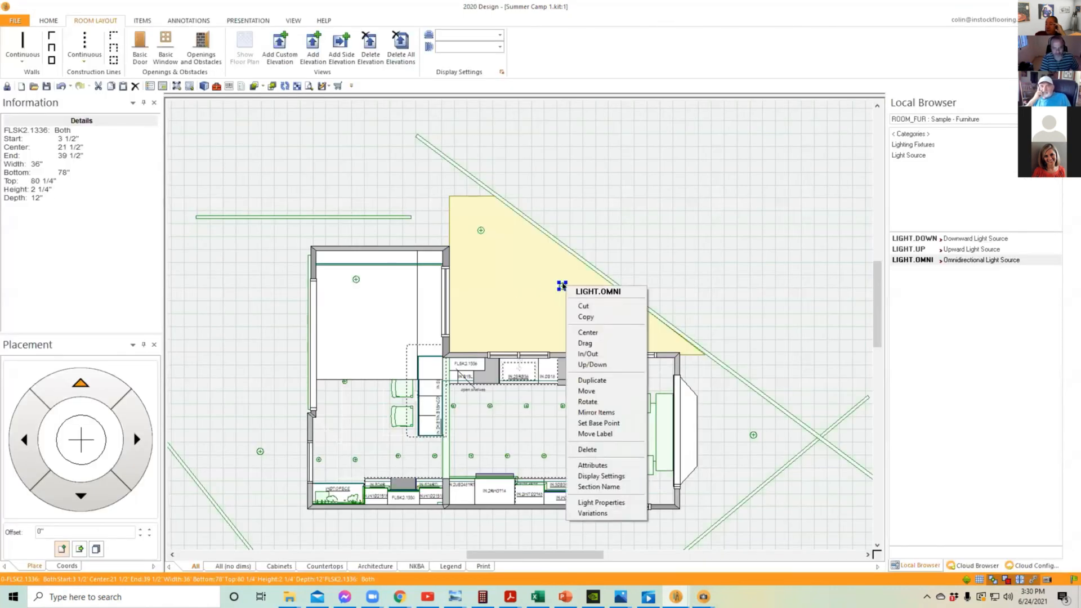
click(600, 502)
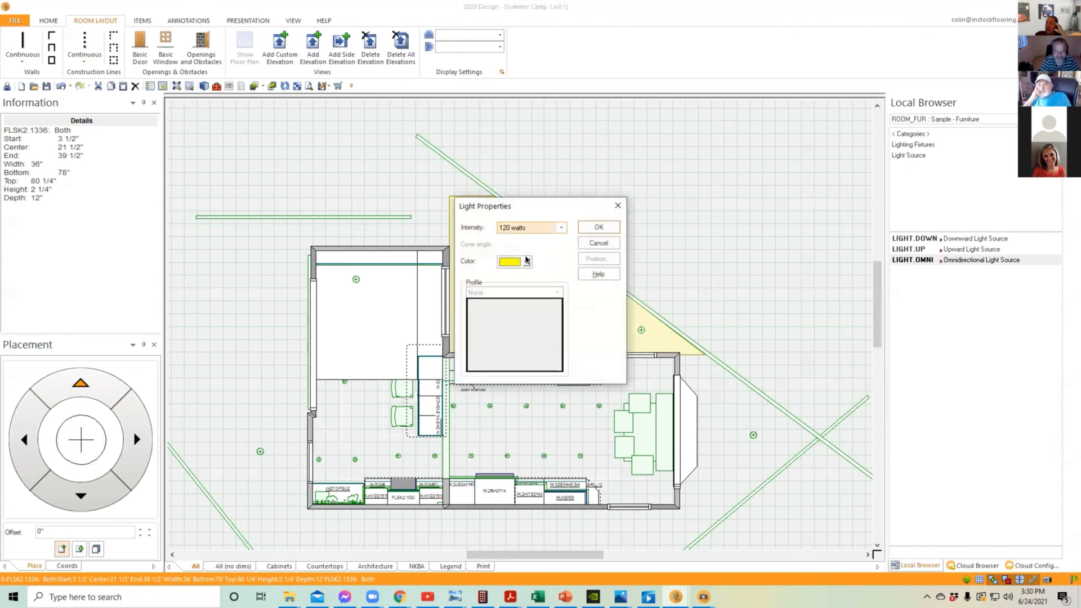
click(526, 262)
click(541, 303)
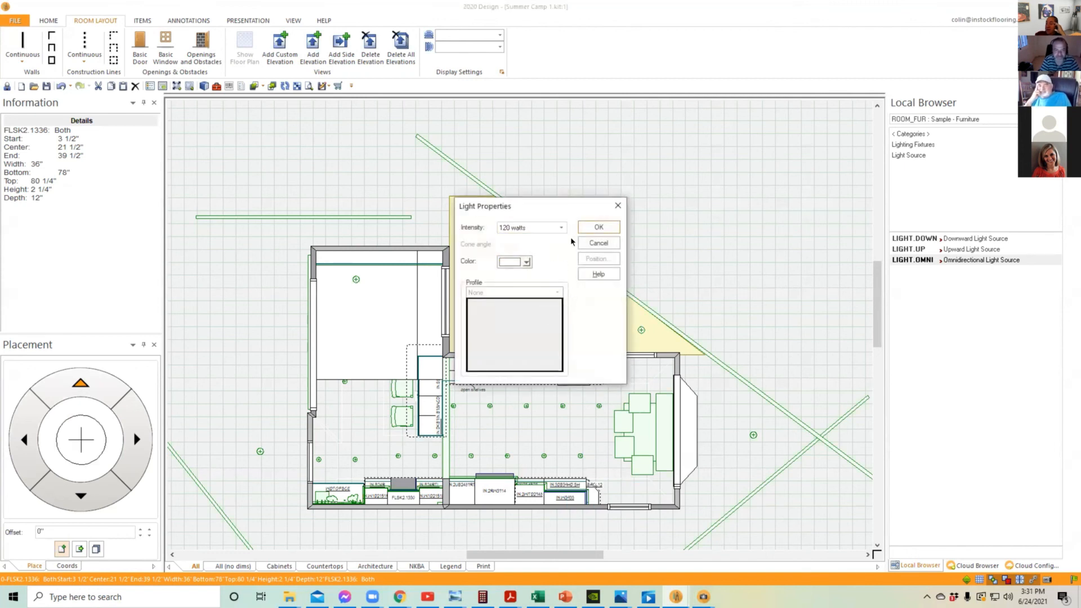
click(582, 228)
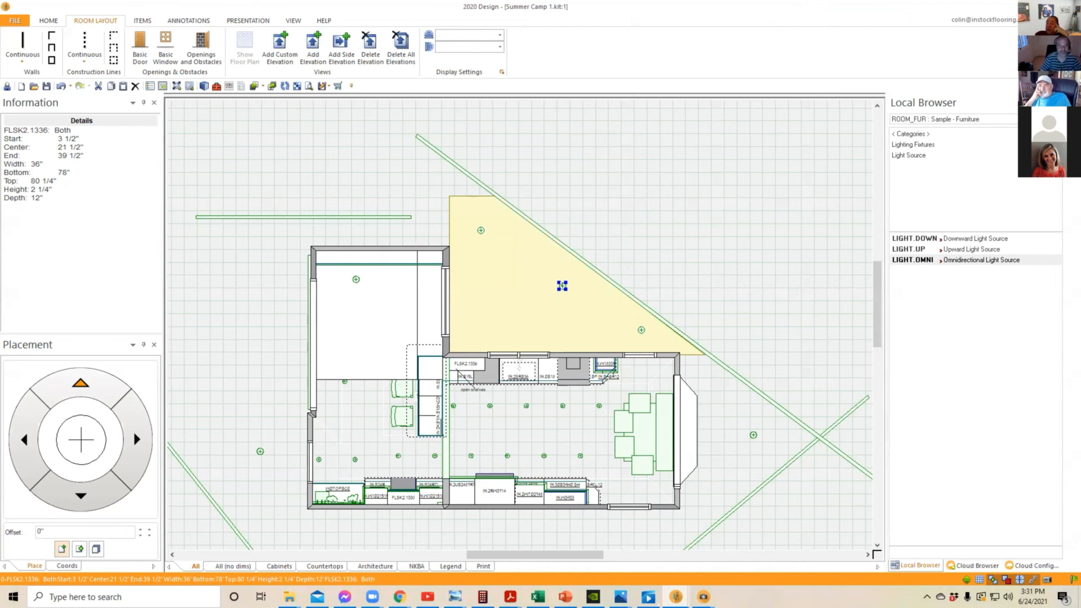
Step: Nudge the middle and northwestern lawn lights slightly north, and bring up the rendering of the window view
drag(562, 285, 554, 277)
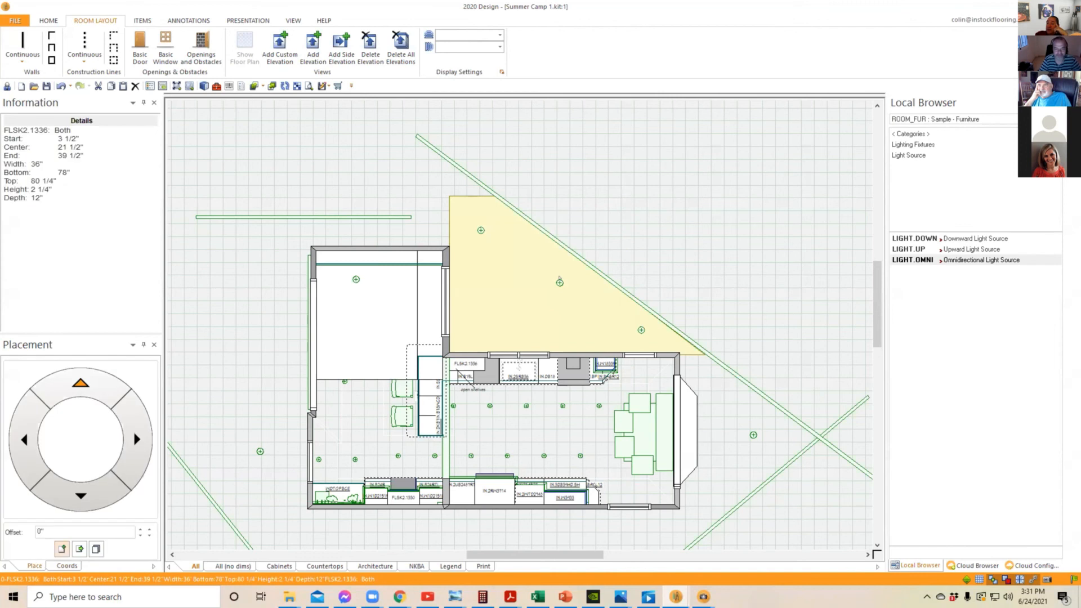
drag(481, 230, 481, 225)
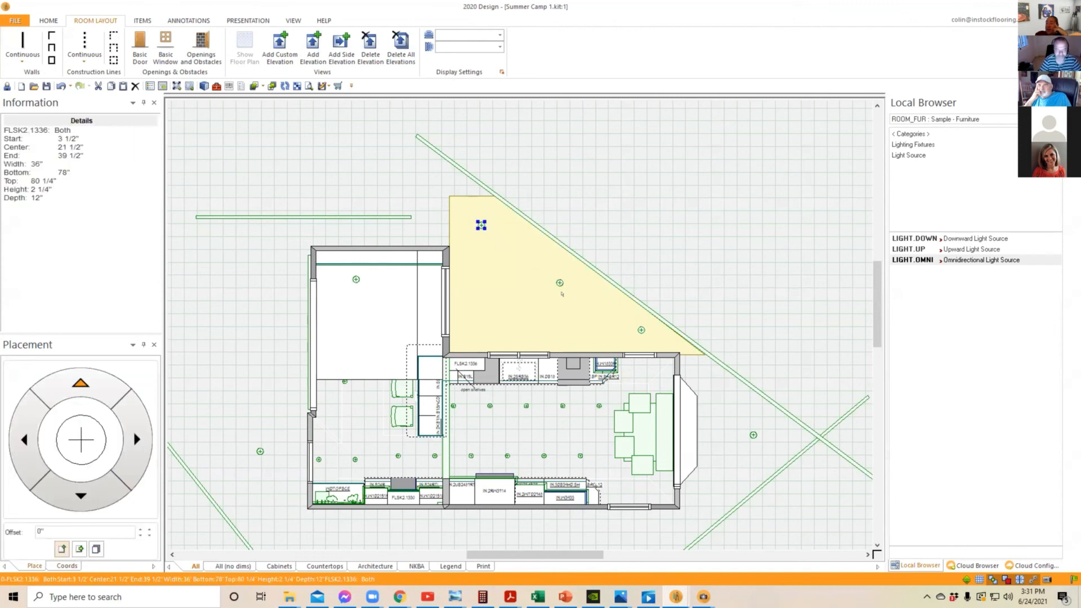
click(676, 597)
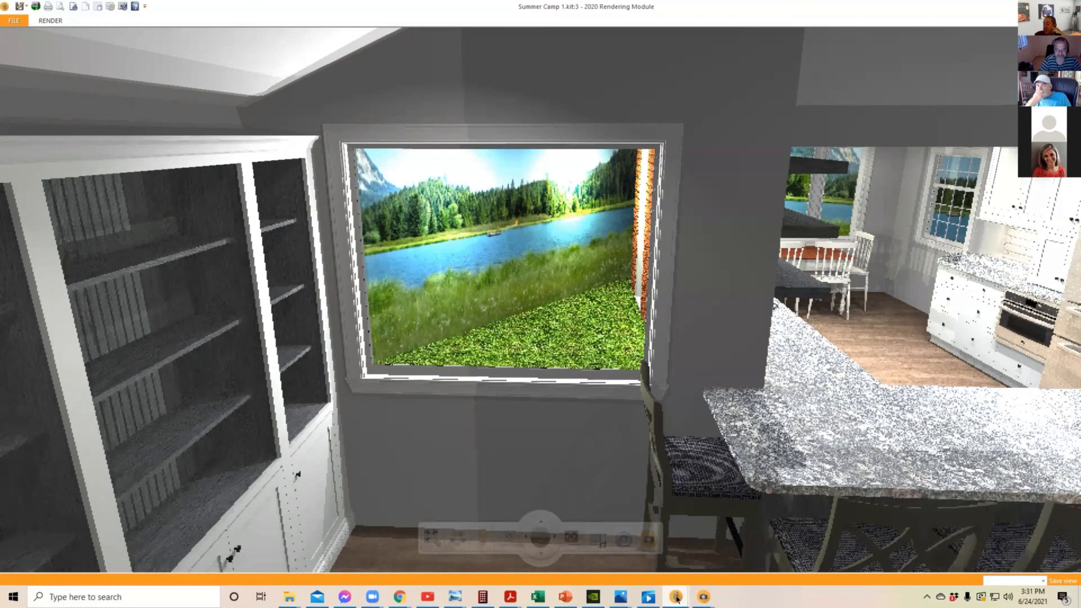
Step: Switch to the high-quality kitchen rendering and raise its image exposure slightly
mouse_move(678, 599)
click(730, 507)
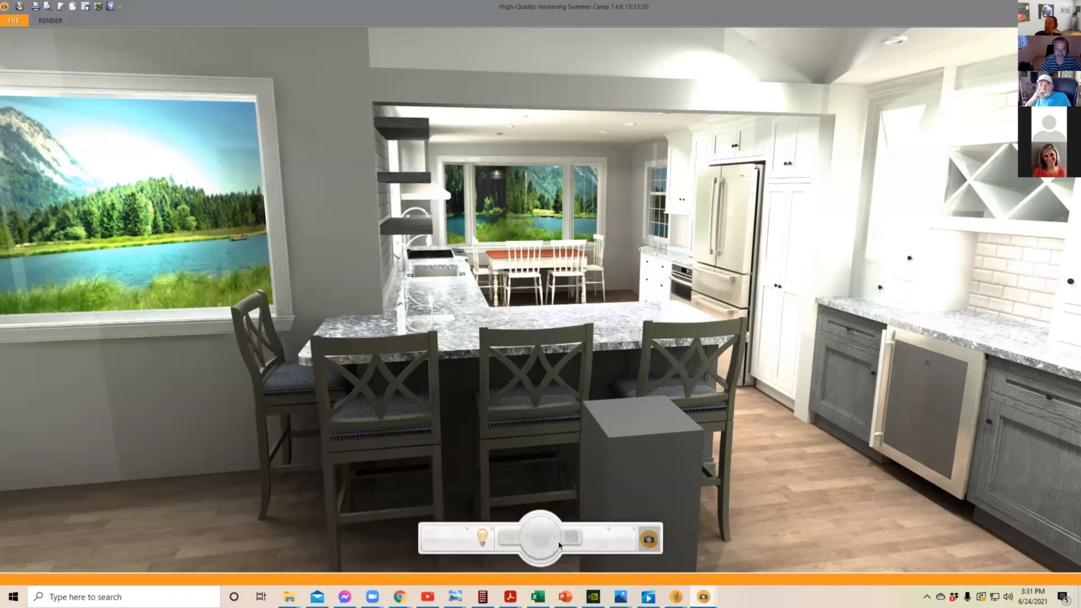
click(487, 533)
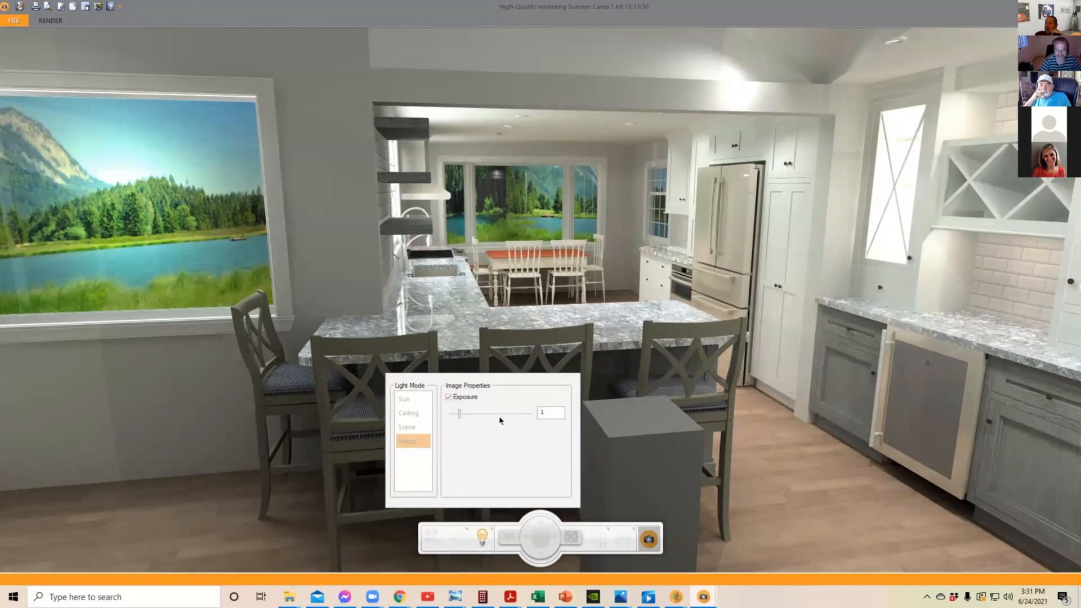
click(498, 415)
click(497, 409)
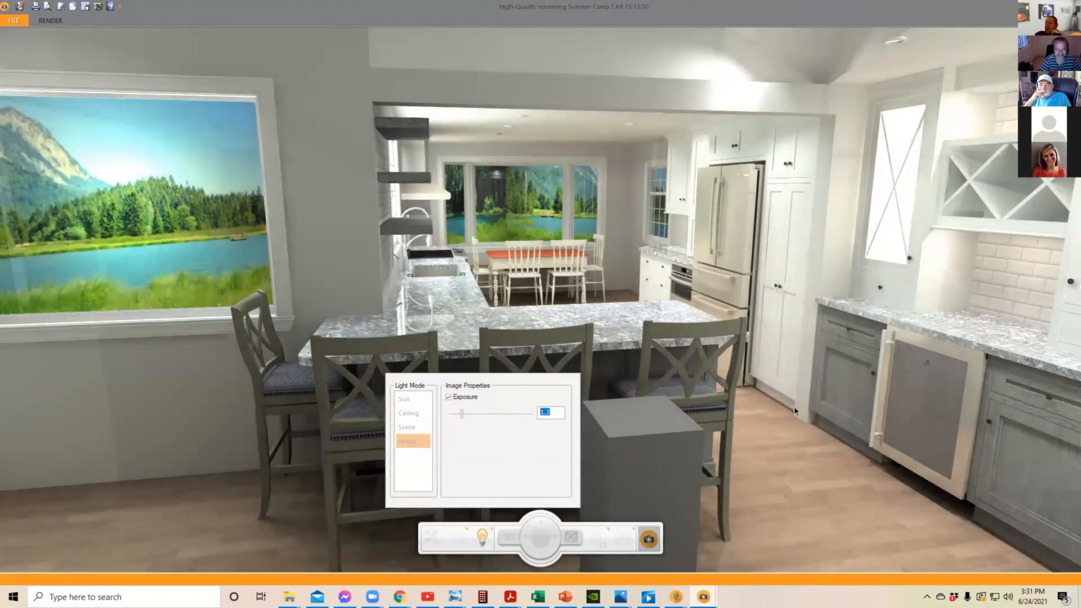
click(796, 411)
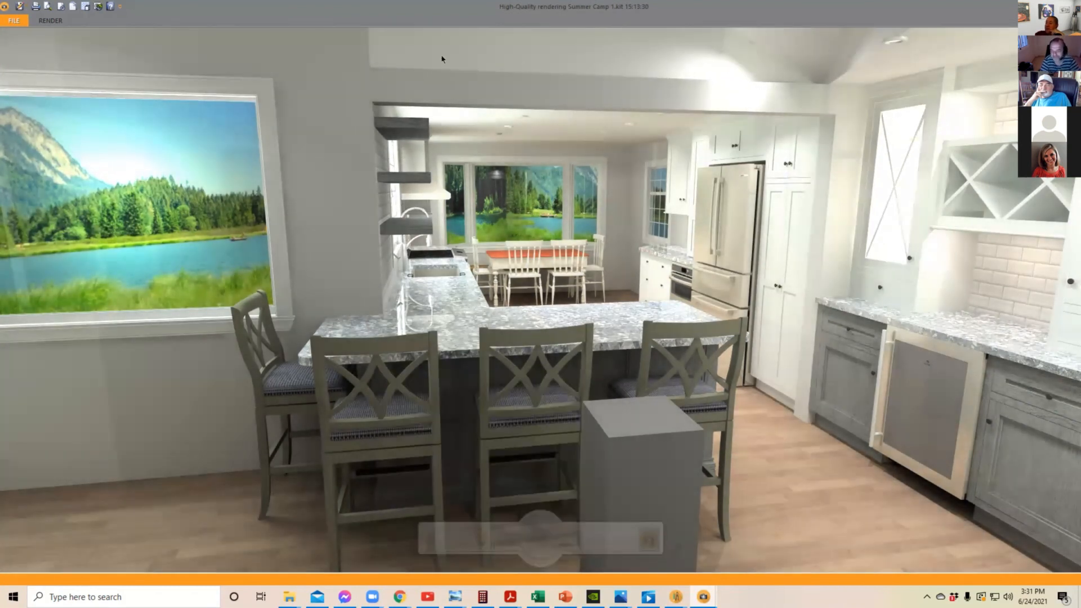
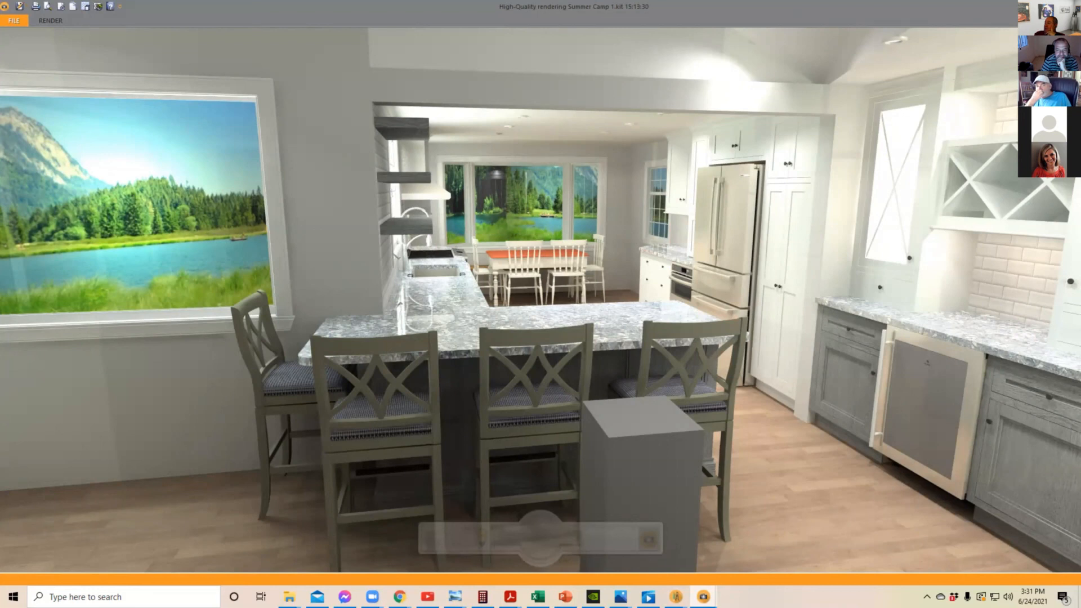
Step: Close the high-quality rendering, inspect the variables of the casement window beside the bookcase, and examine the wall below it in the live rendering
key(alt+F4)
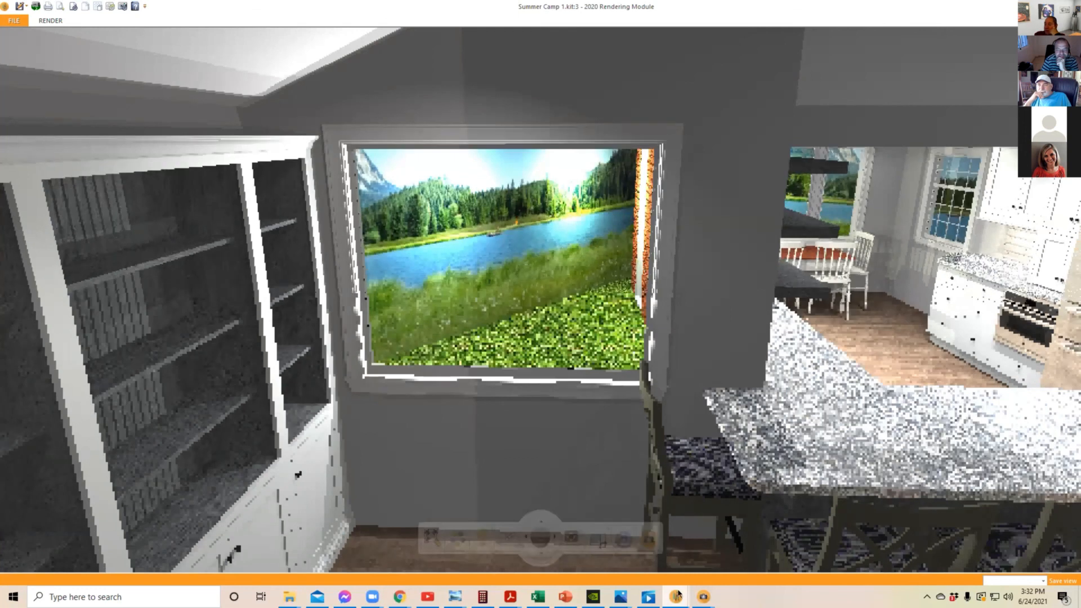
mouse_move(678, 598)
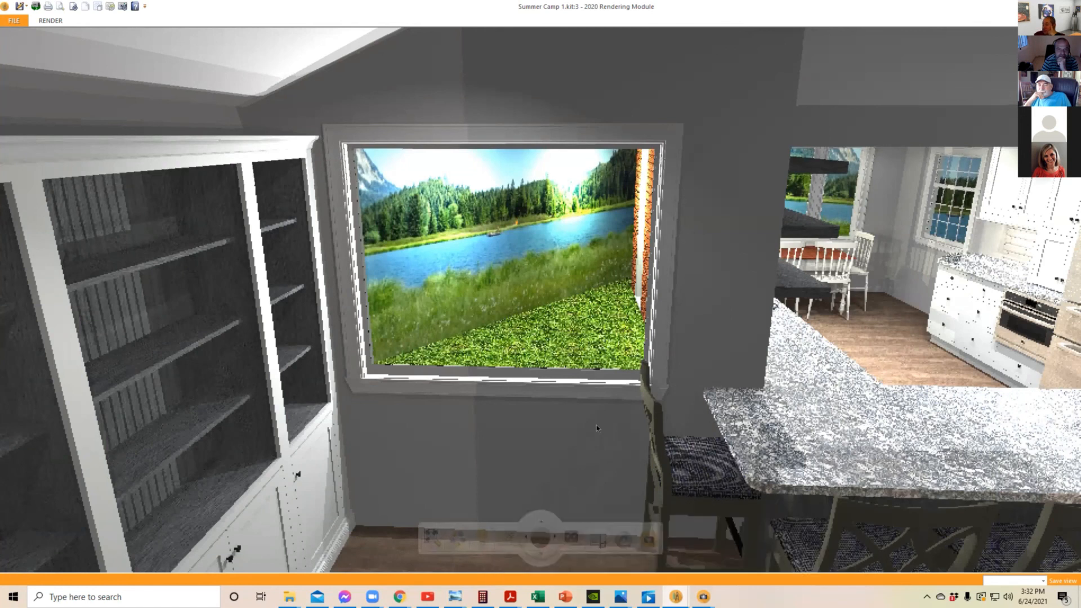
middle_drag(770, 396, 723, 355)
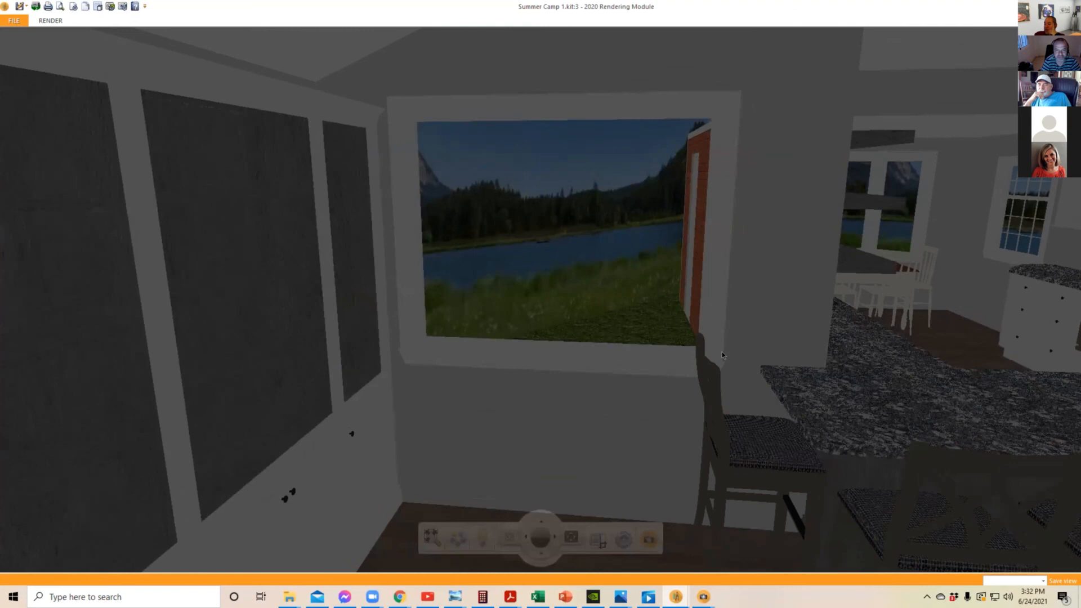
right_click(606, 350)
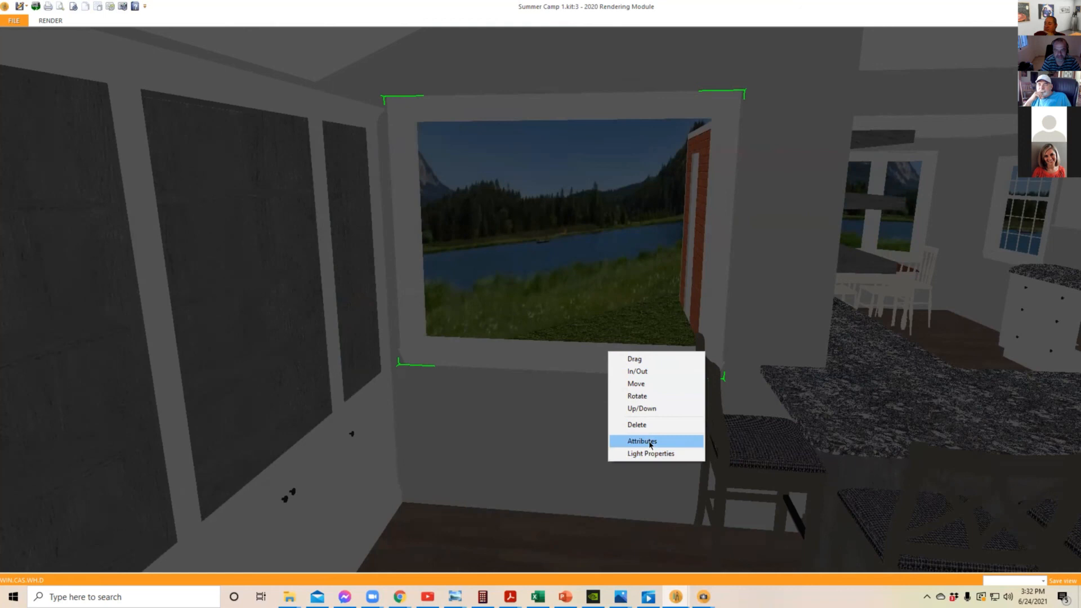
click(651, 442)
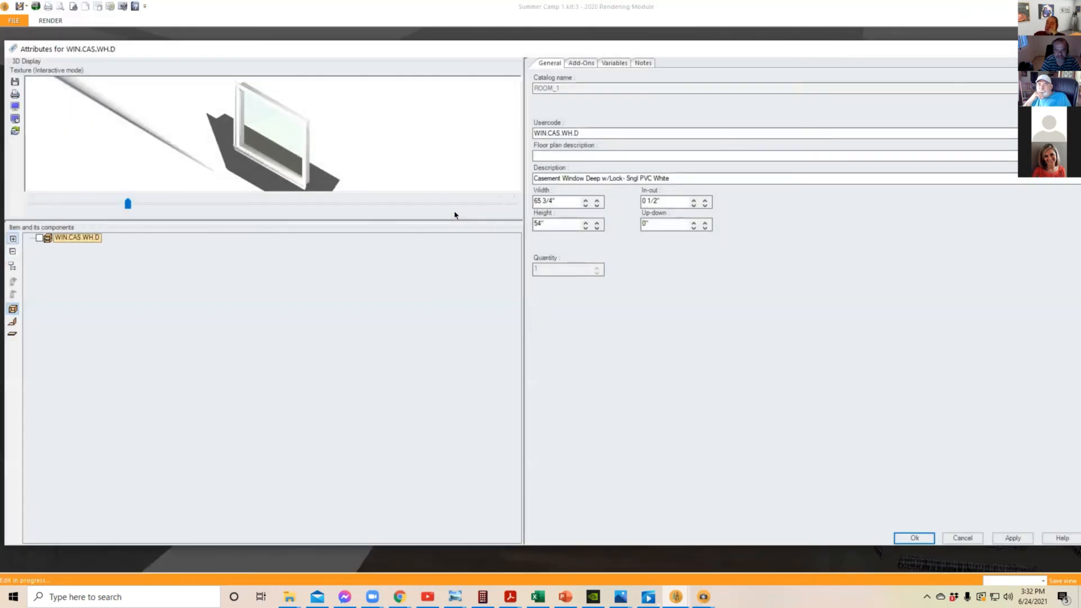
drag(284, 161, 355, 131)
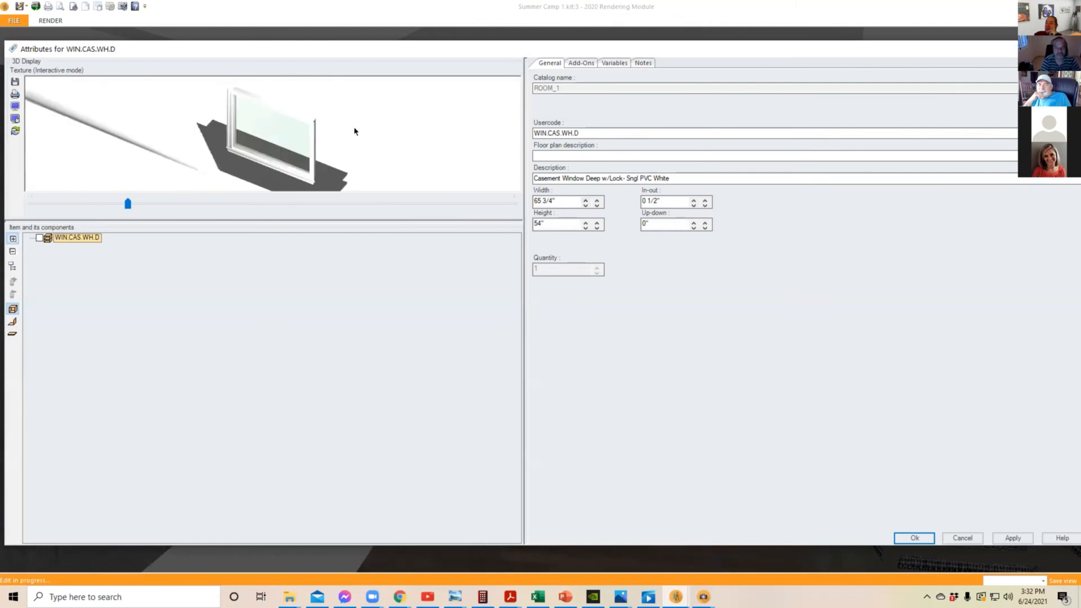
click(609, 61)
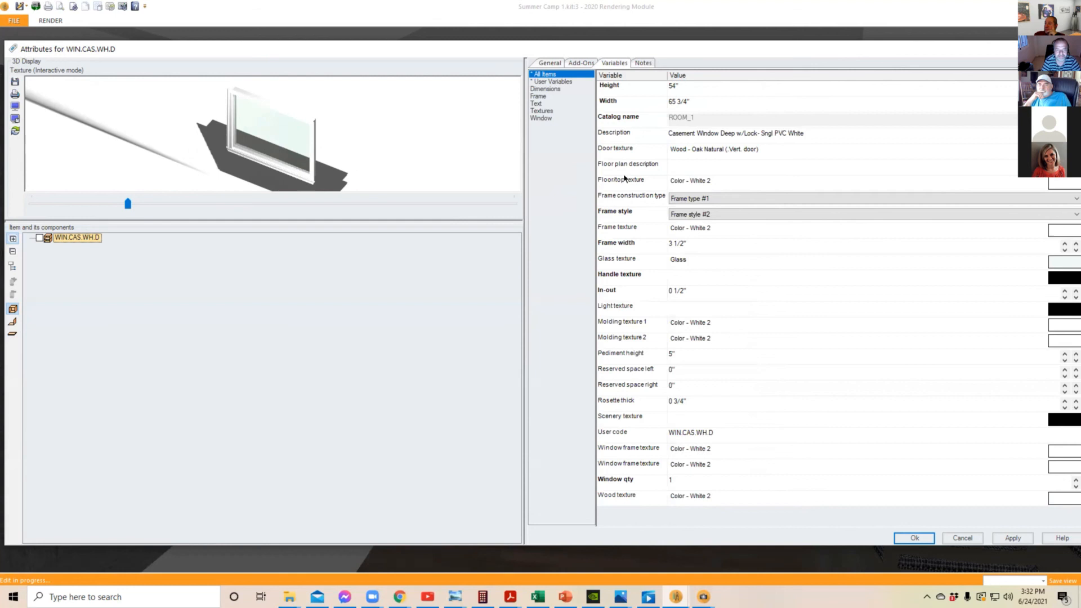
click(915, 537)
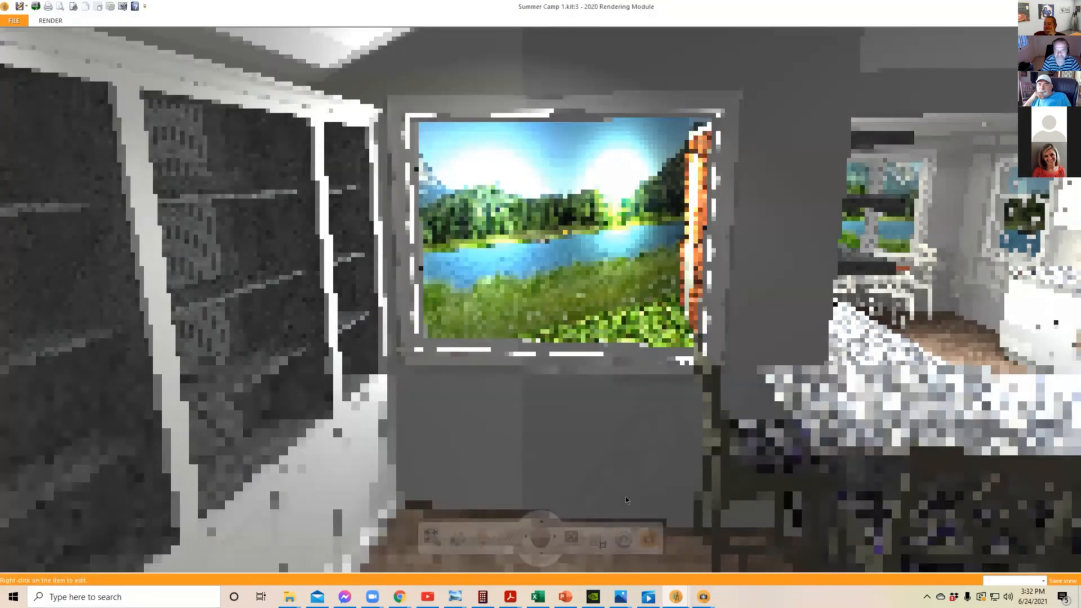
drag(689, 417, 559, 446)
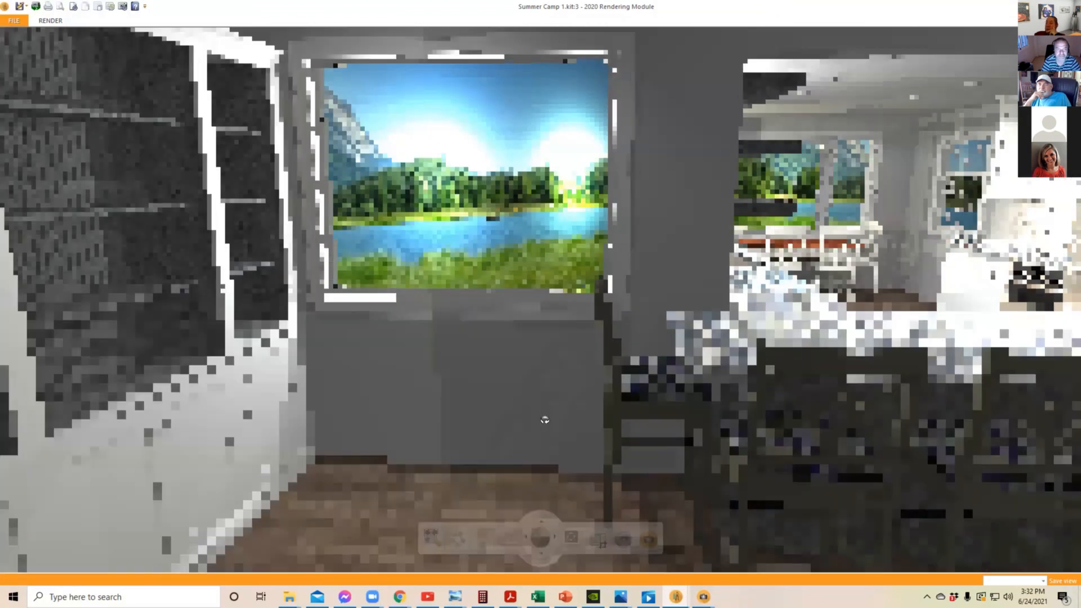
drag(542, 422, 505, 444)
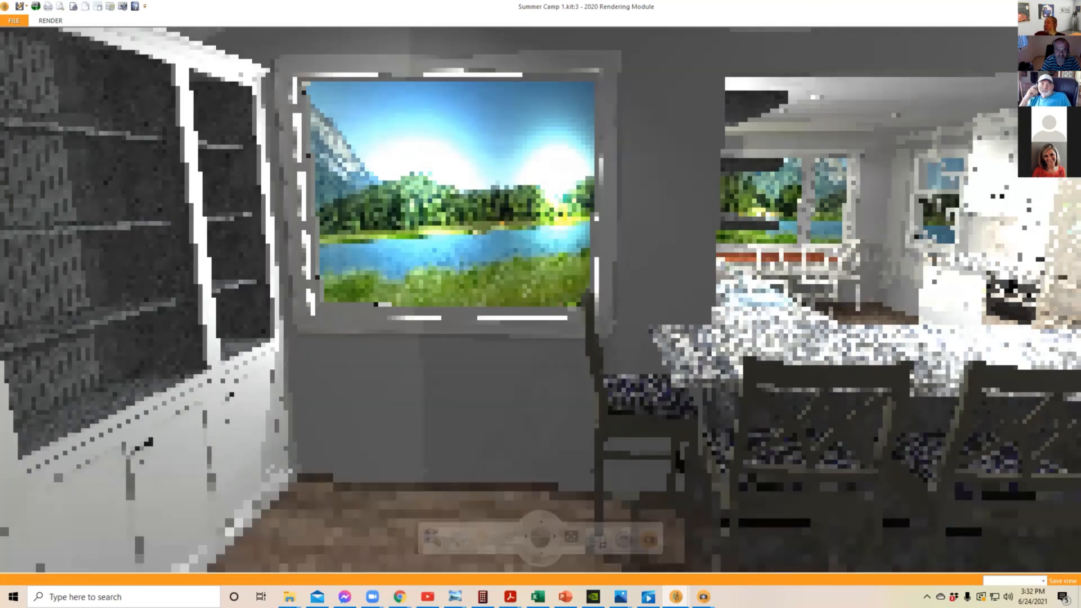
drag(936, 71, 955, 79)
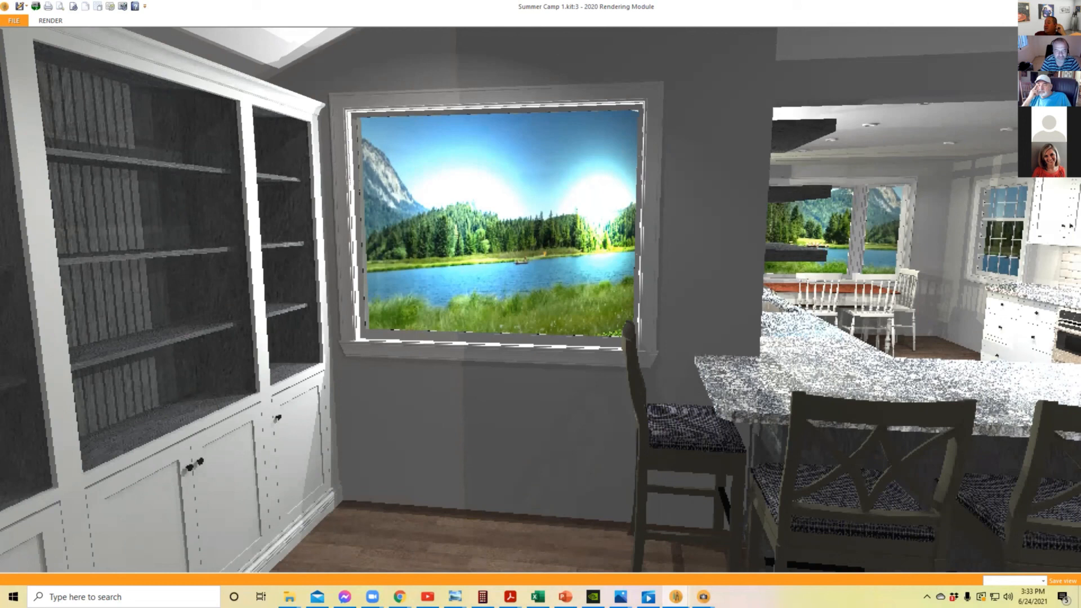
Step: Return to the floor plan, choose the Baseboard molding from the ROOM Sample - Generic catalog's Architectural Elements, and show its placement variables
key(alt+Tab)
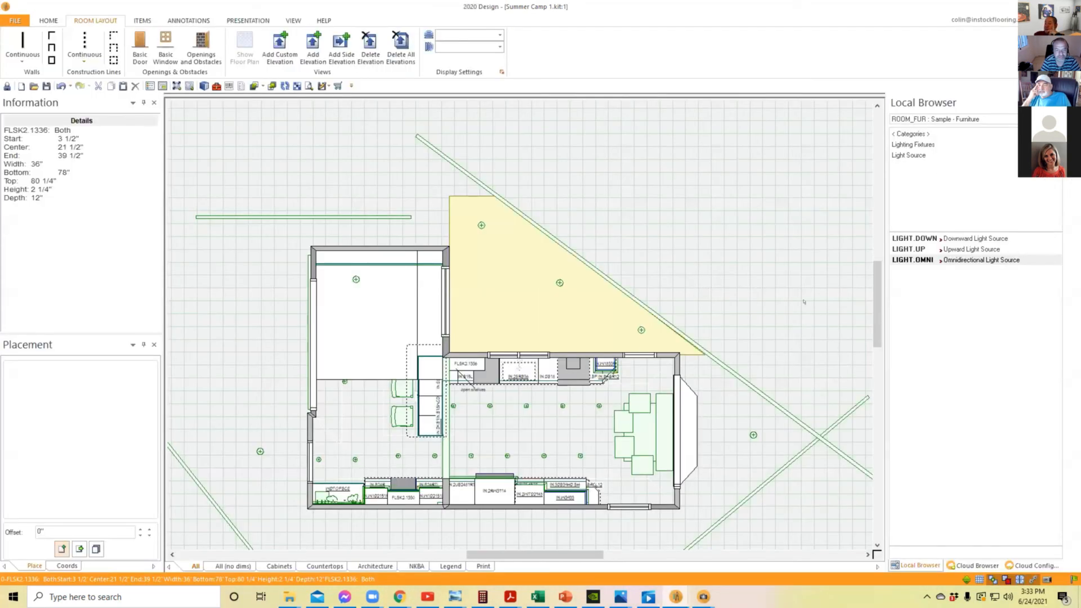
click(917, 120)
click(931, 150)
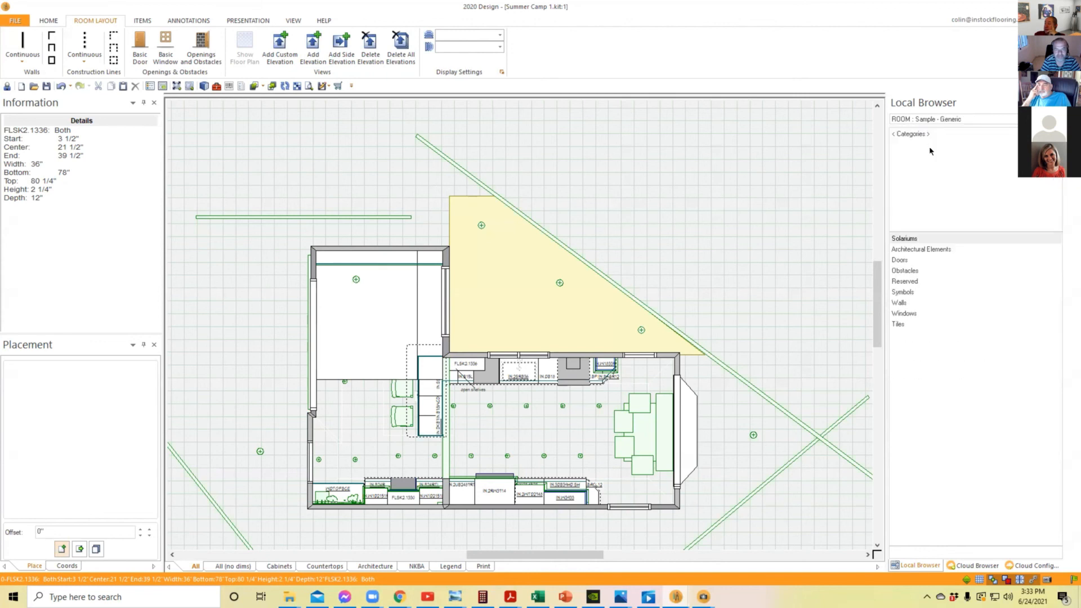
click(915, 249)
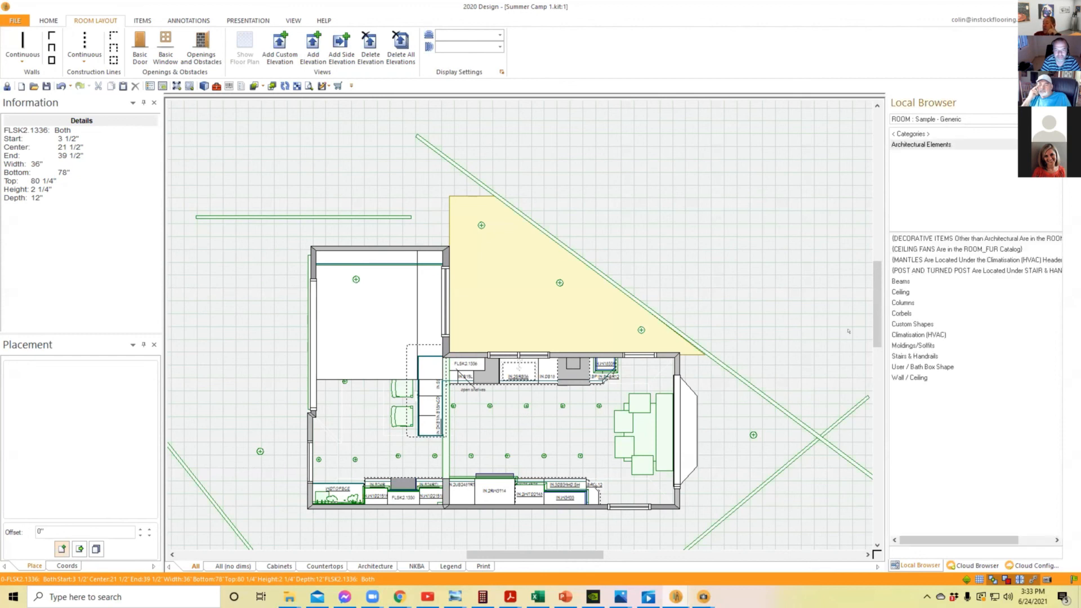
click(910, 324)
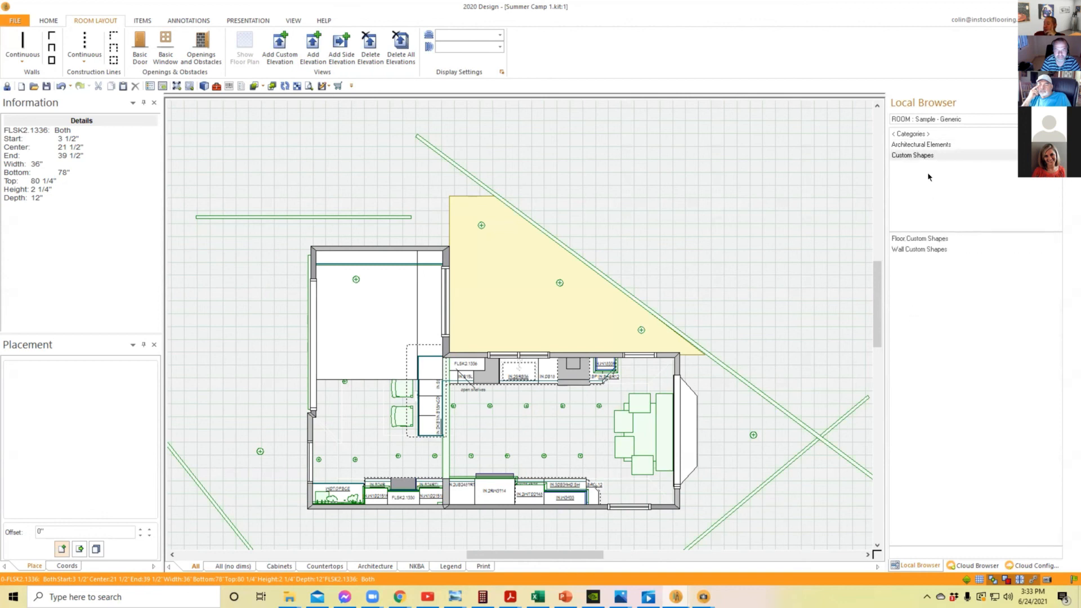
click(930, 147)
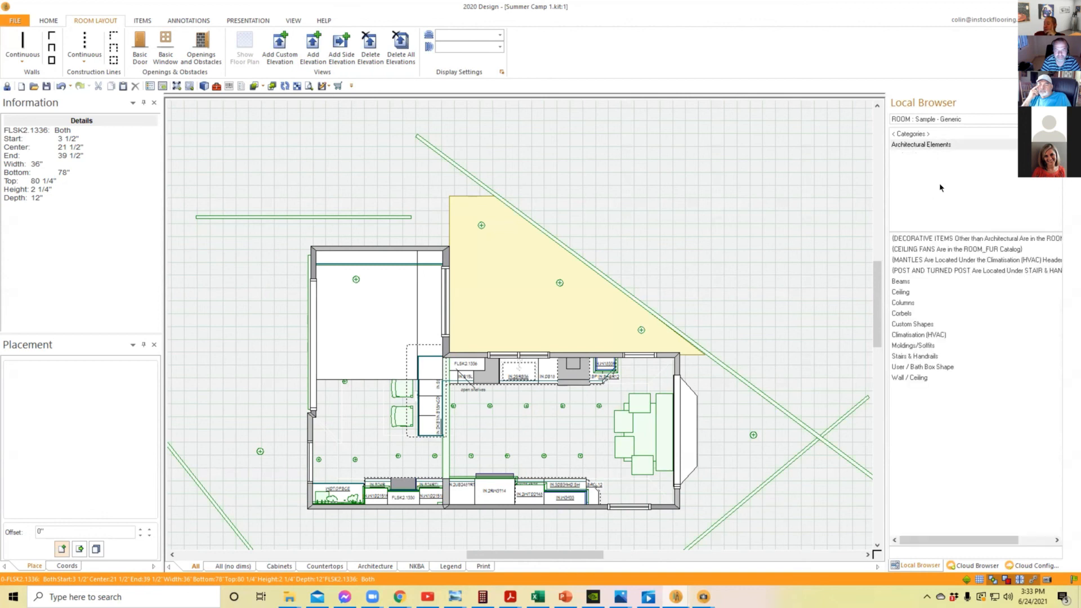
click(906, 346)
click(929, 271)
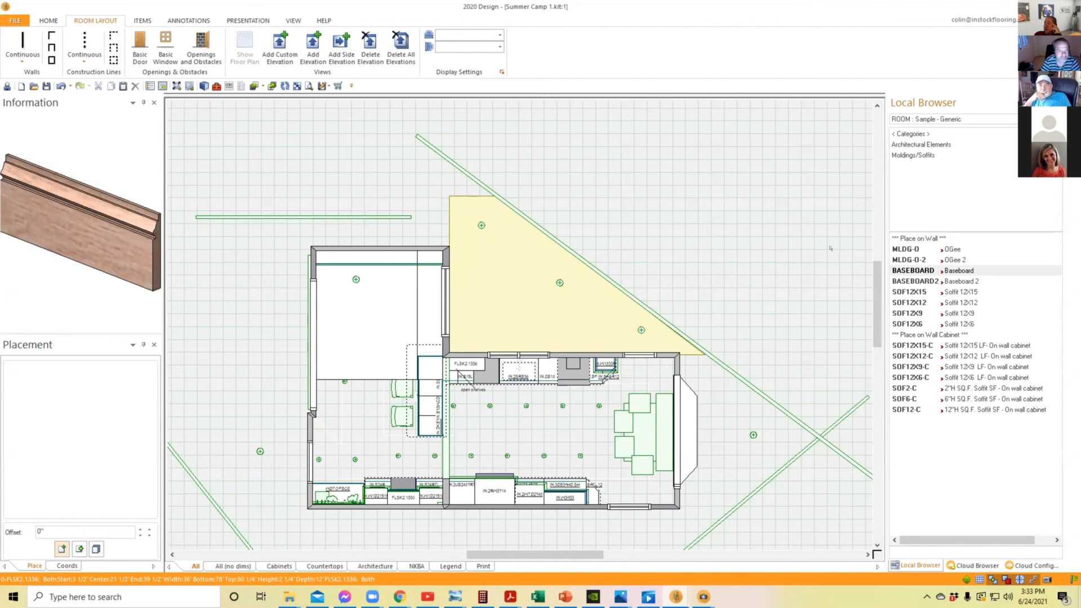
right_click(923, 272)
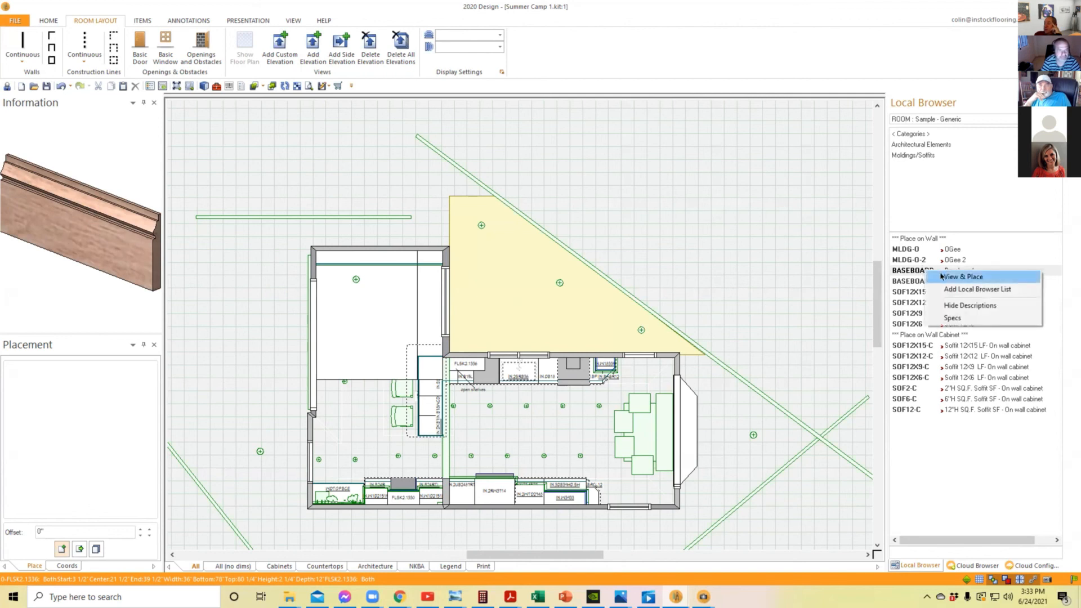
click(936, 273)
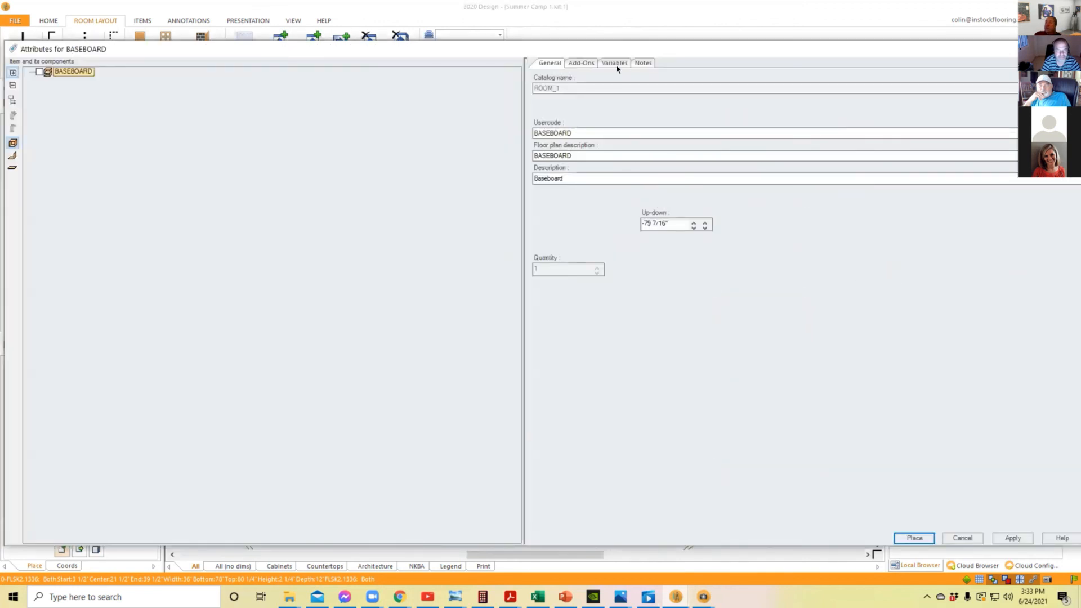
click(615, 64)
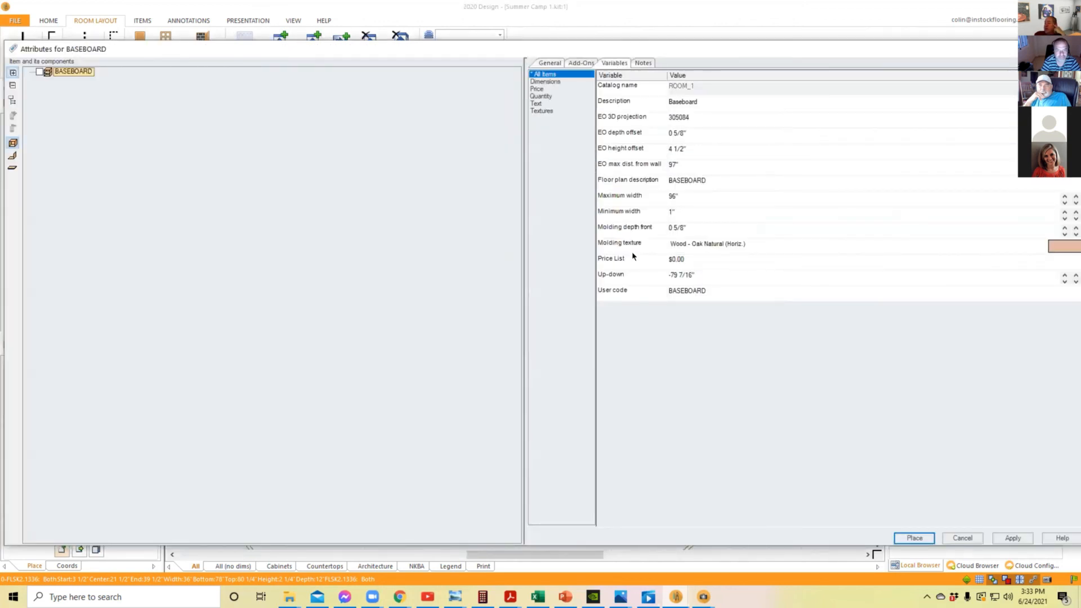
Step: Find texture code V25 in the COMMON catalog textures and apply Basic color - 25 as the baseboard's molding texture
click(1065, 244)
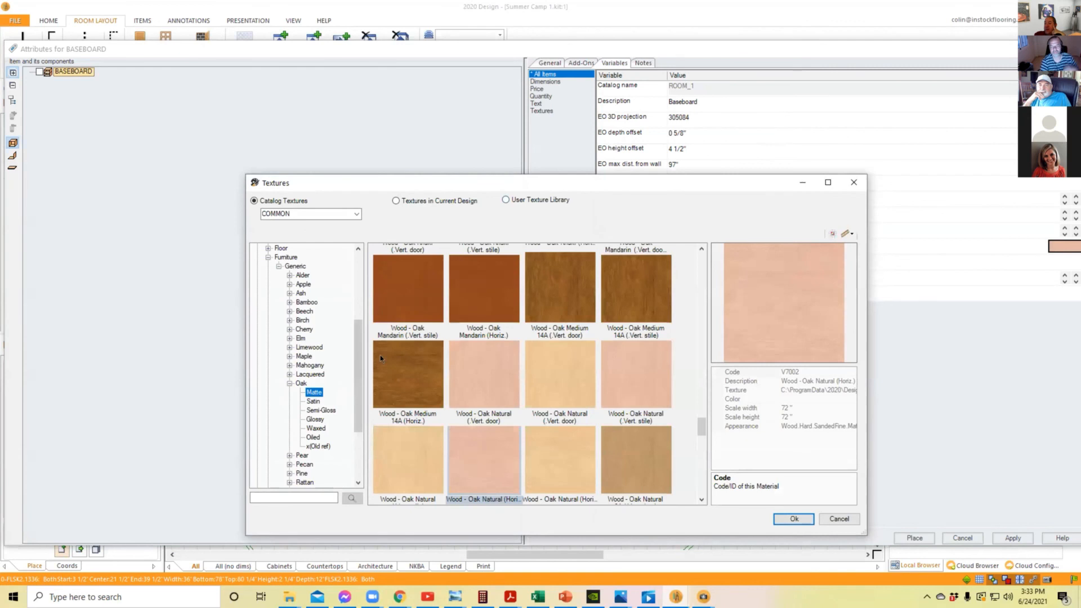
click(287, 497)
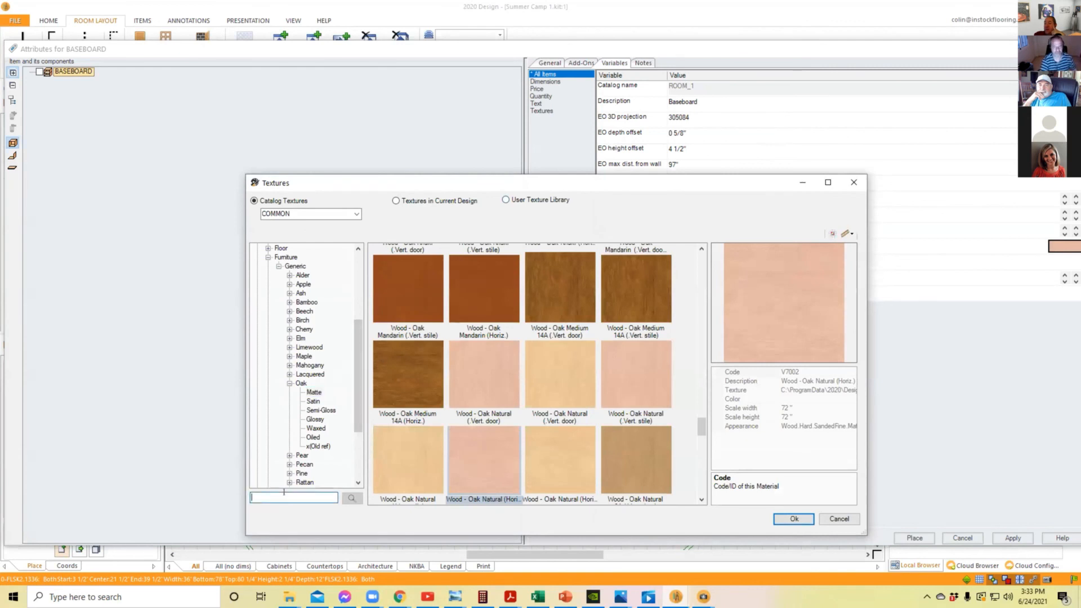
text(25)
key(Home)
text(V)
click(352, 498)
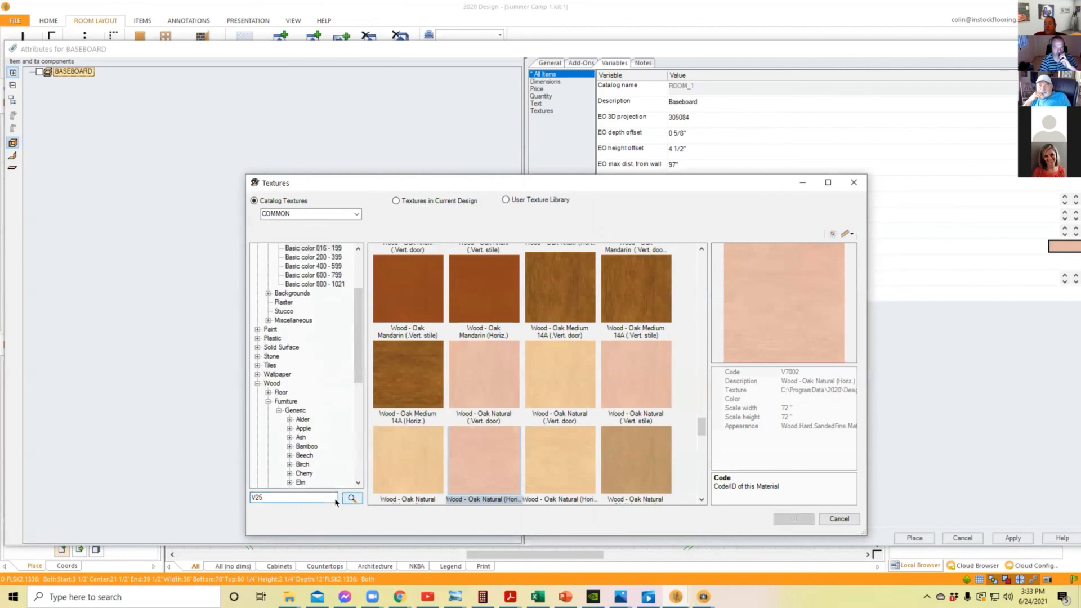
click(410, 278)
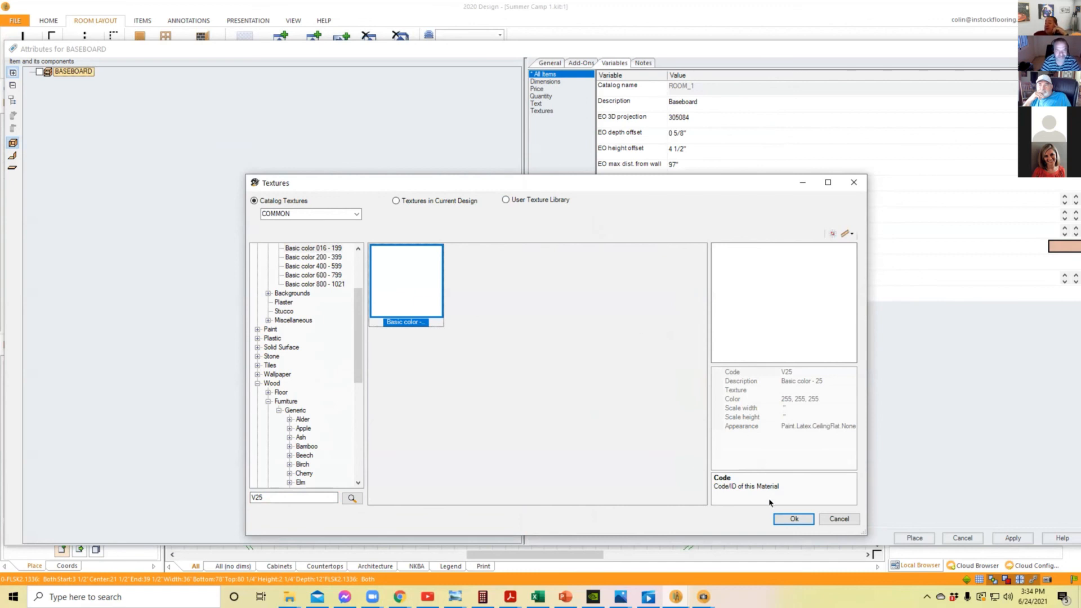
click(784, 518)
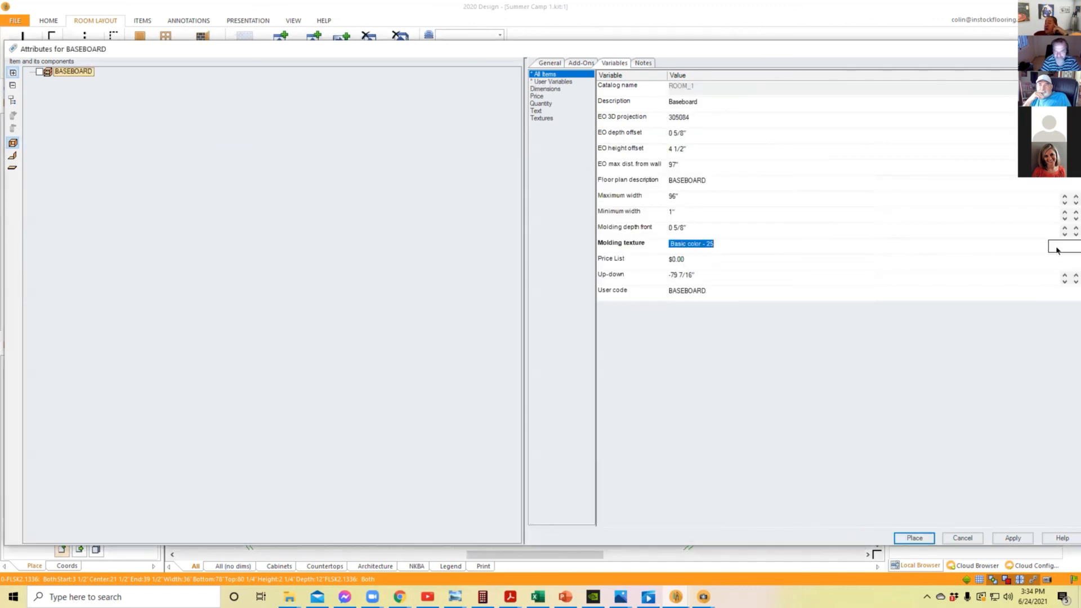
Step: Show the baseboard variables as expressions, set the molding texture to 4122, and switch back to normal values
right_click(615, 241)
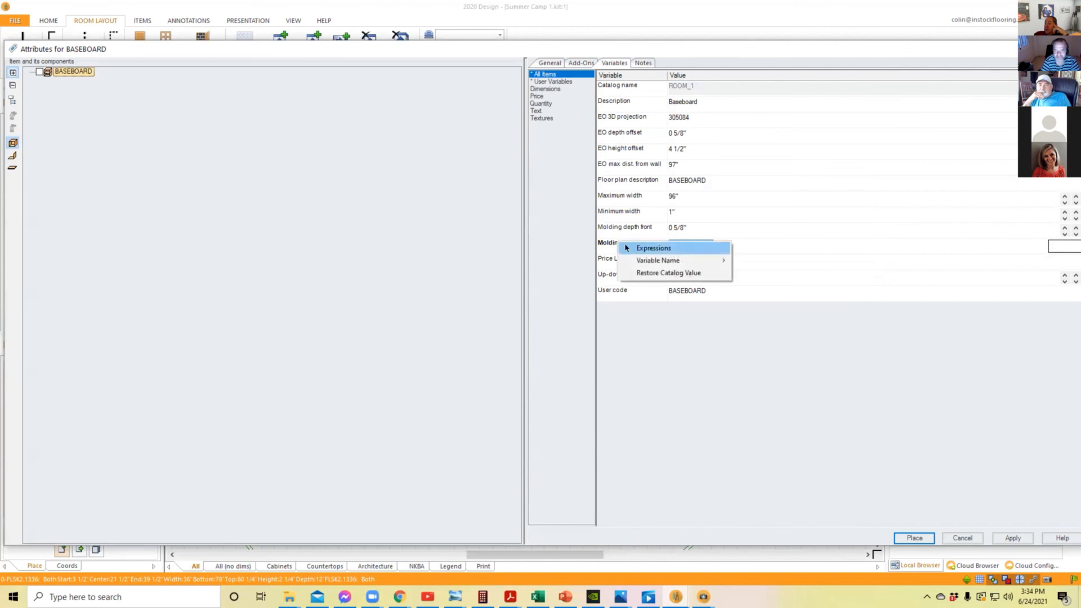
click(651, 248)
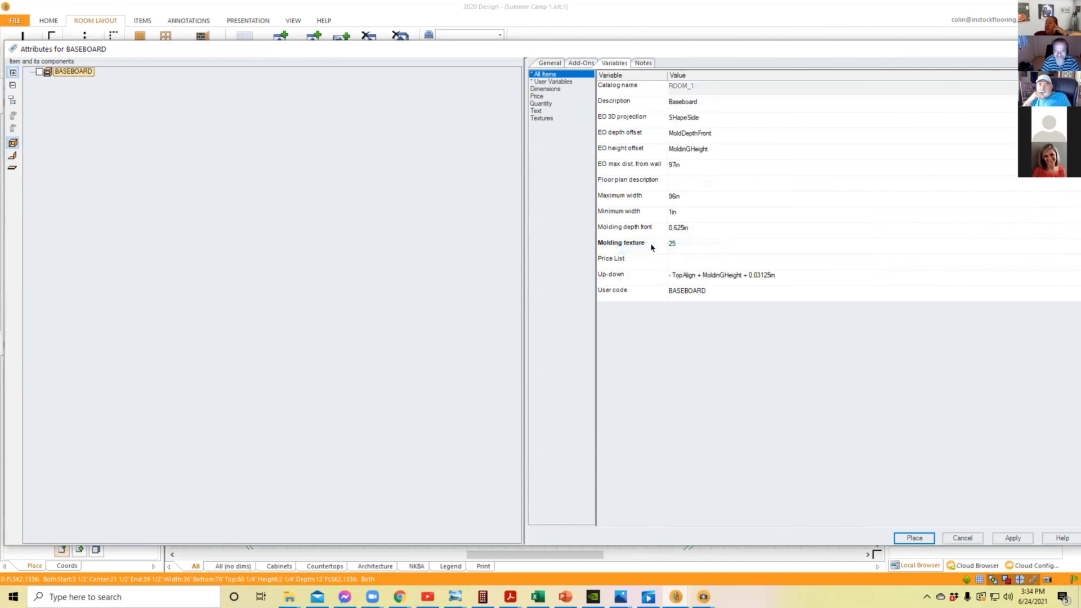
click(665, 240)
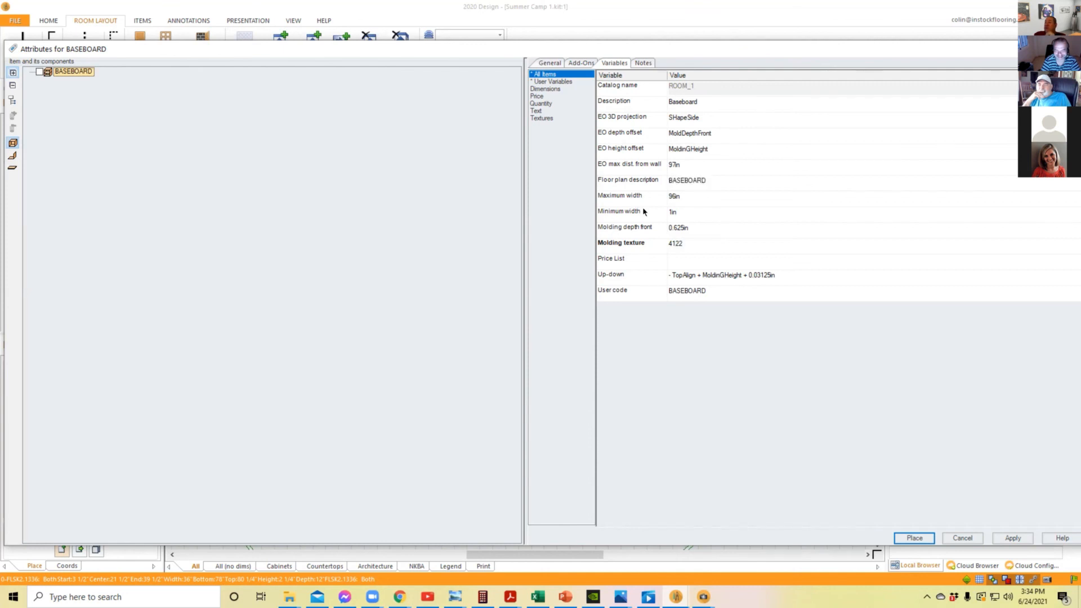
right_click(639, 243)
click(656, 249)
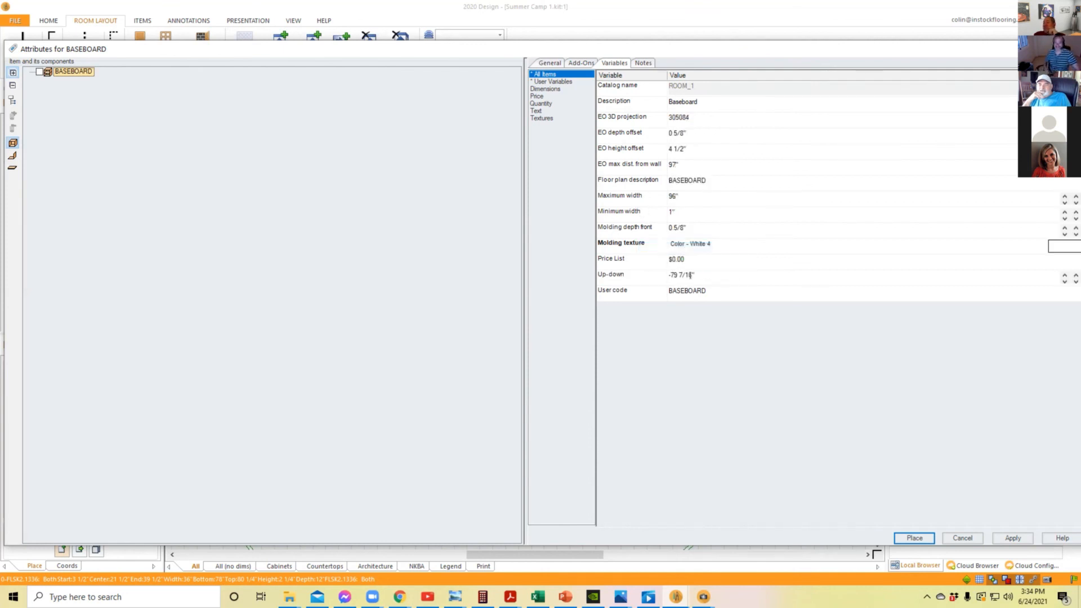
Step: Check the details of the baseboard's Color - White 4 texture in the texture library
click(1064, 246)
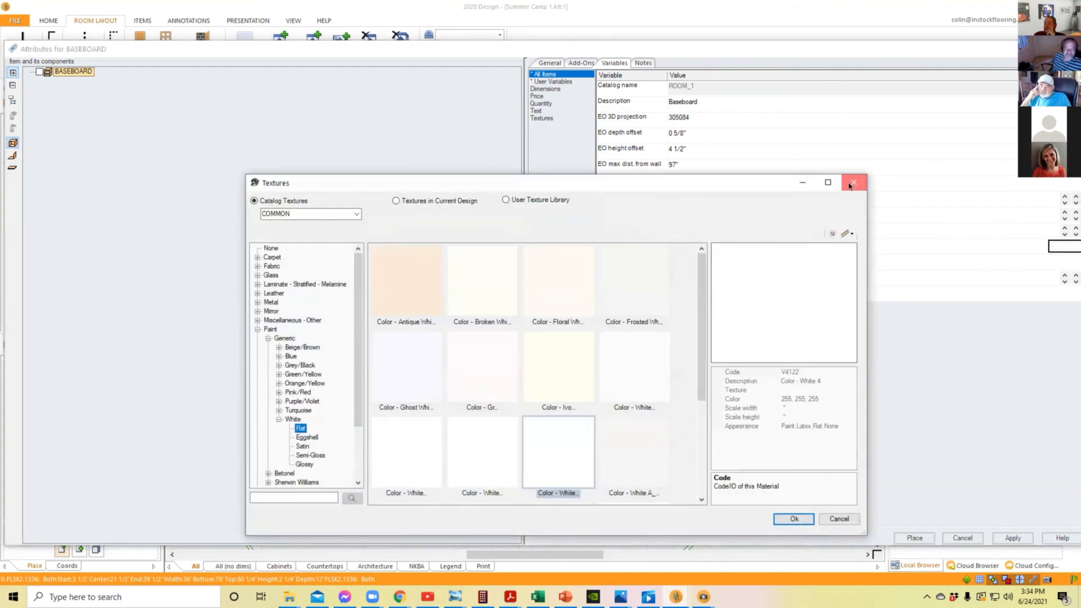
key(Return)
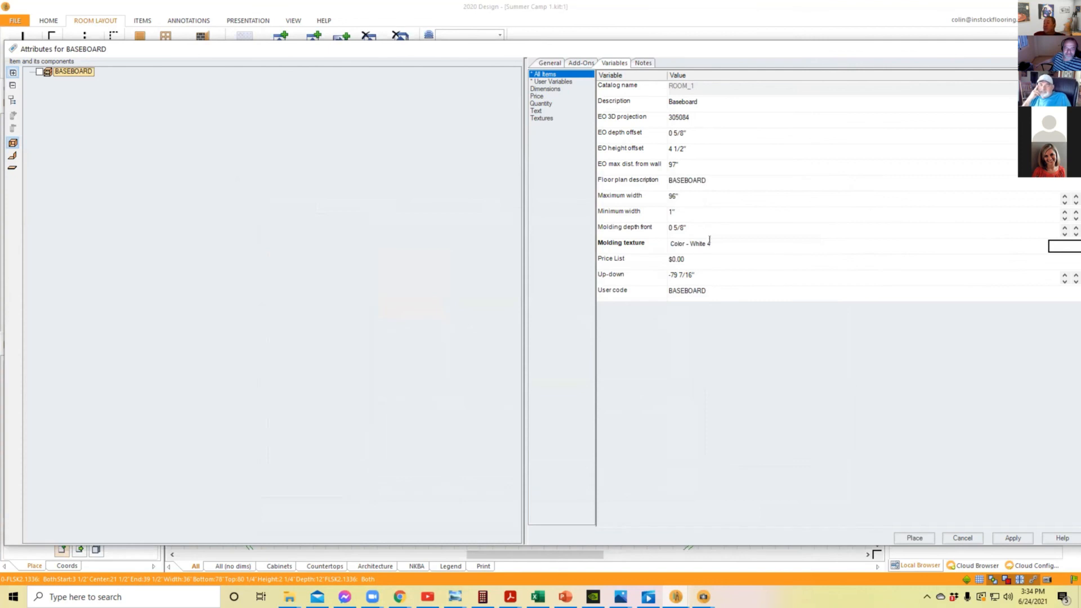
right_click(654, 244)
Step: Place the white baseboard along the walls of the southwestern room on the floor plan
click(908, 536)
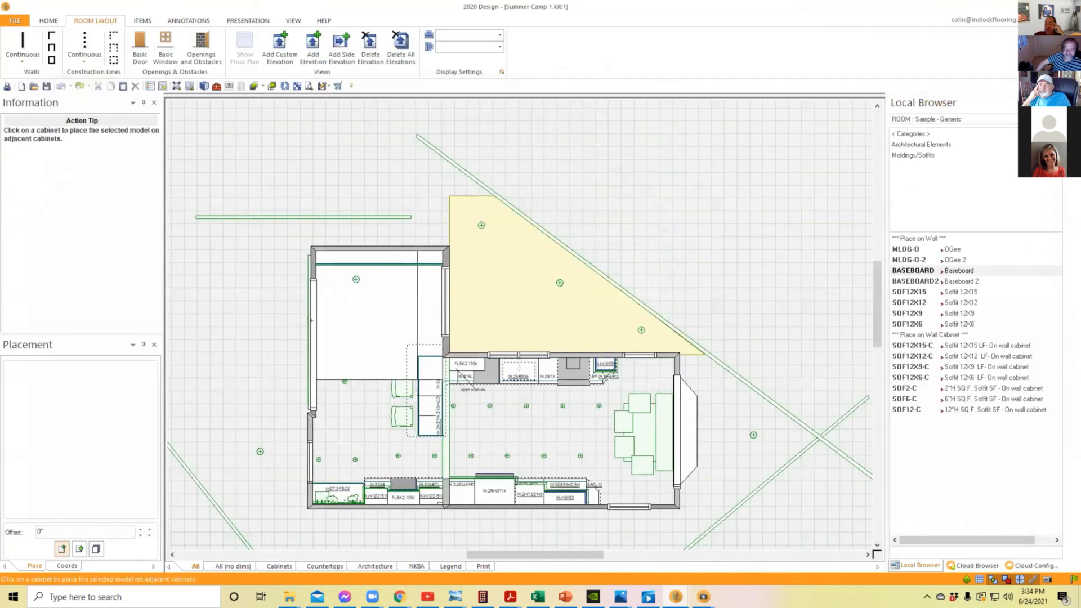
click(317, 434)
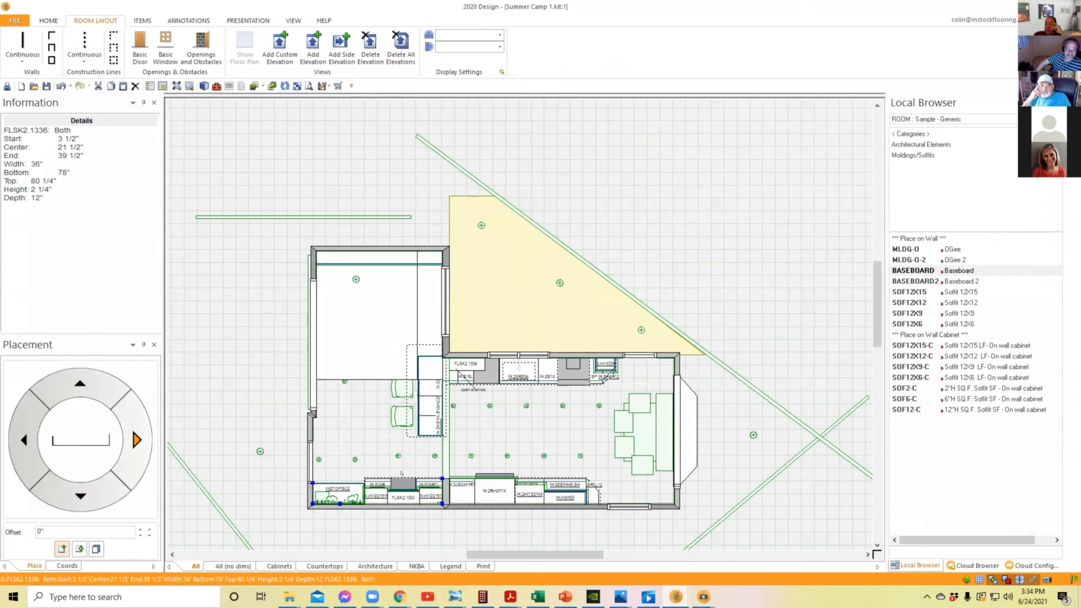
scroll(402, 474, up, 3)
scroll(402, 473, down, 2)
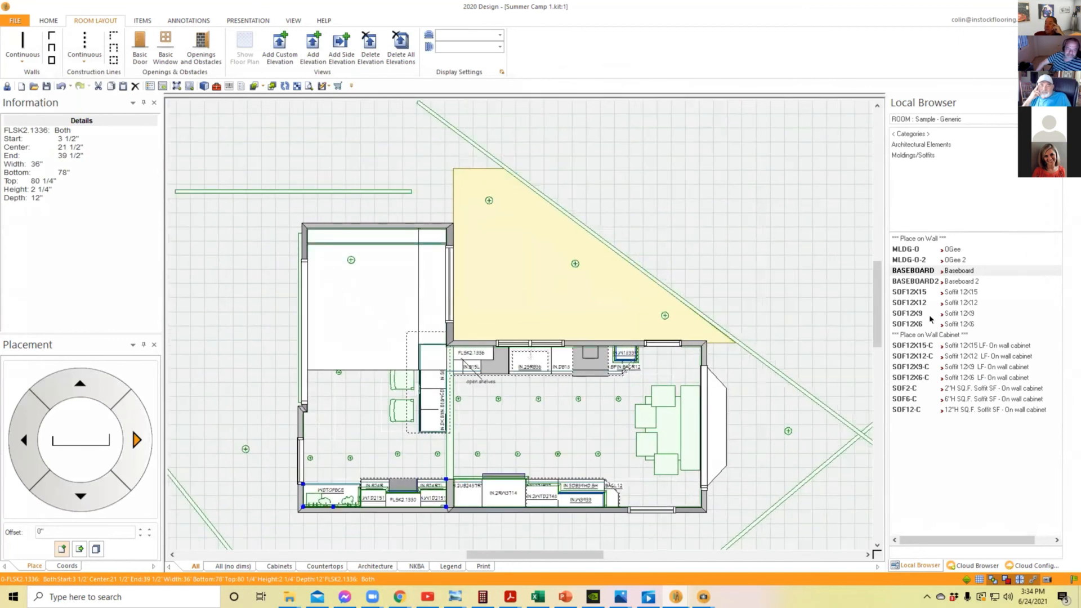
Step: Generate a new 3D rendering of the kitchen and inspect the baseboard along the floor near the entry door
click(676, 597)
click(713, 556)
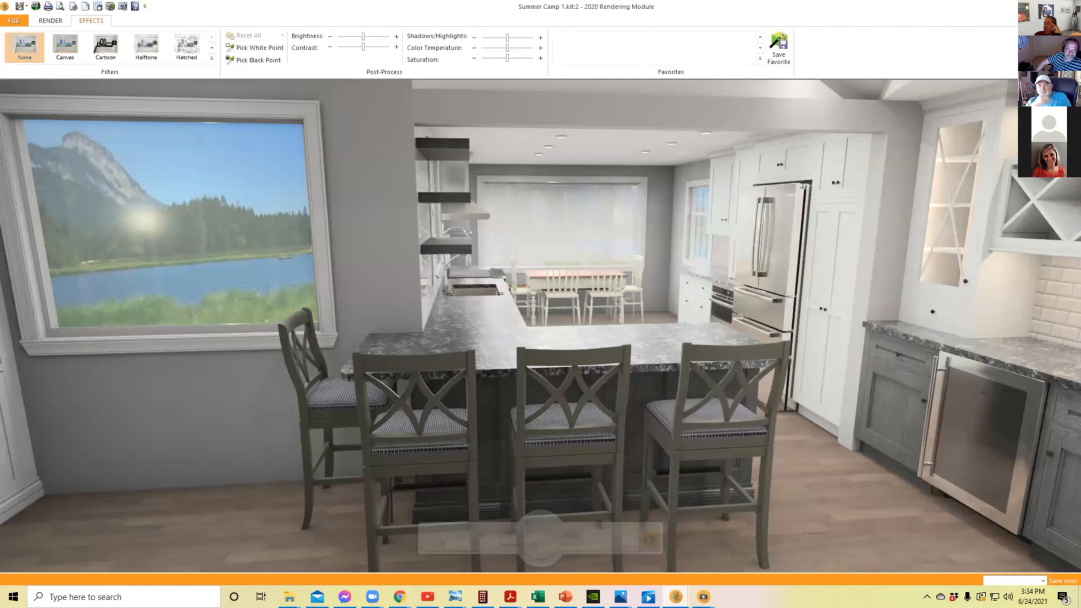
click(677, 597)
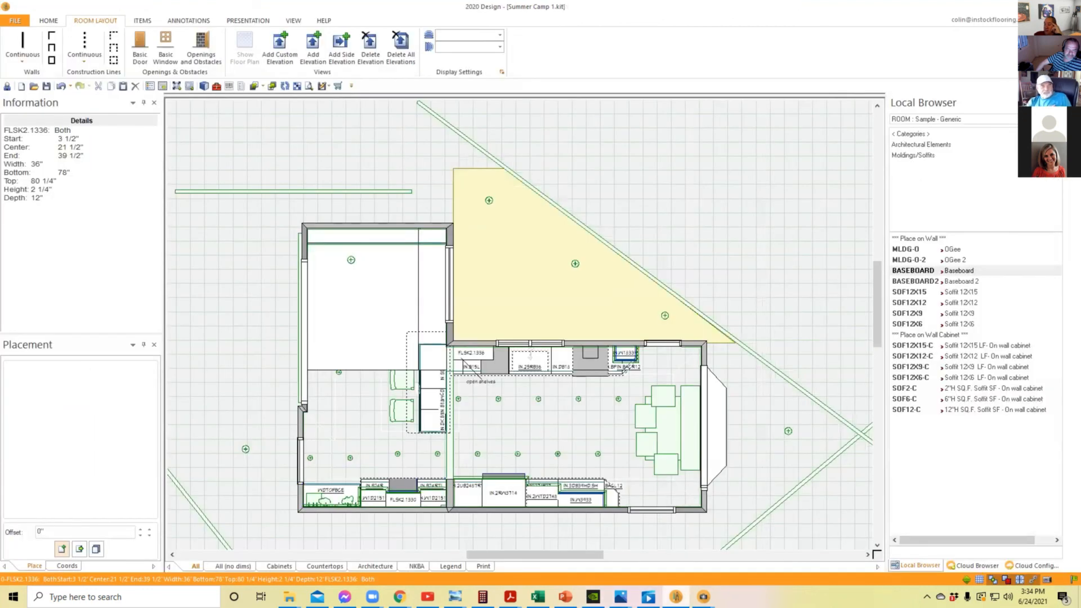
click(678, 599)
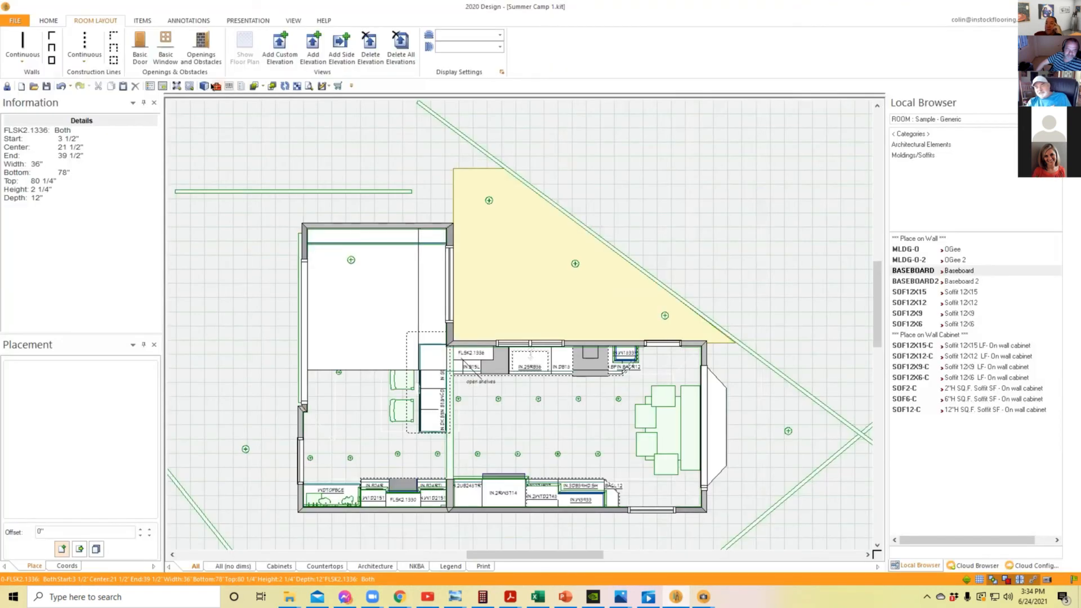
click(204, 86)
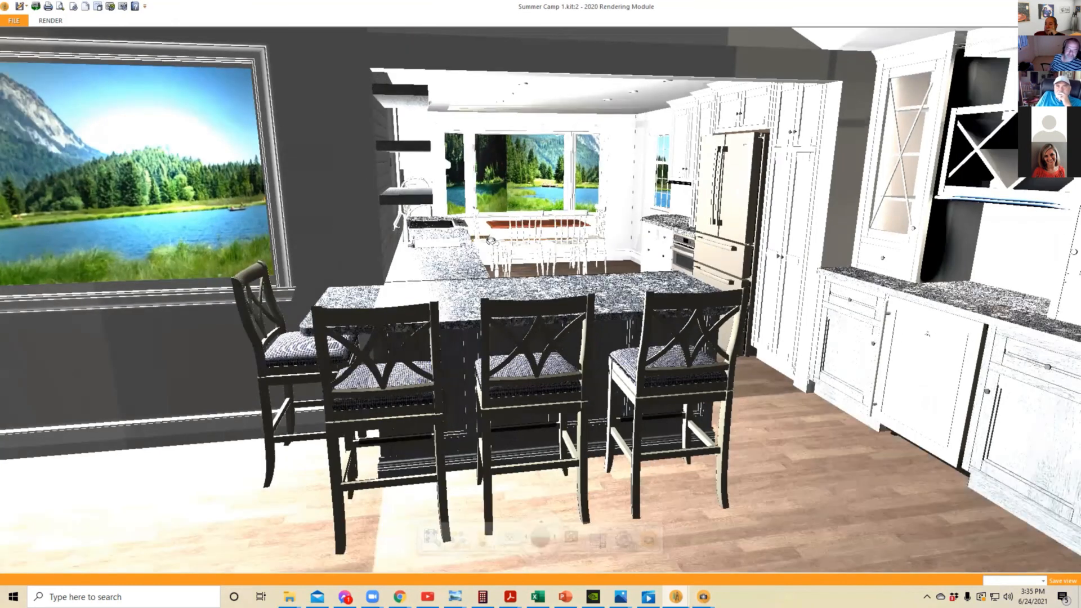
mouse_move(491, 240)
mouse_down()
mouse_move(565, 273)
mouse_move(666, 287)
mouse_move(821, 268)
mouse_move(833, 250)
mouse_move(815, 247)
mouse_up()
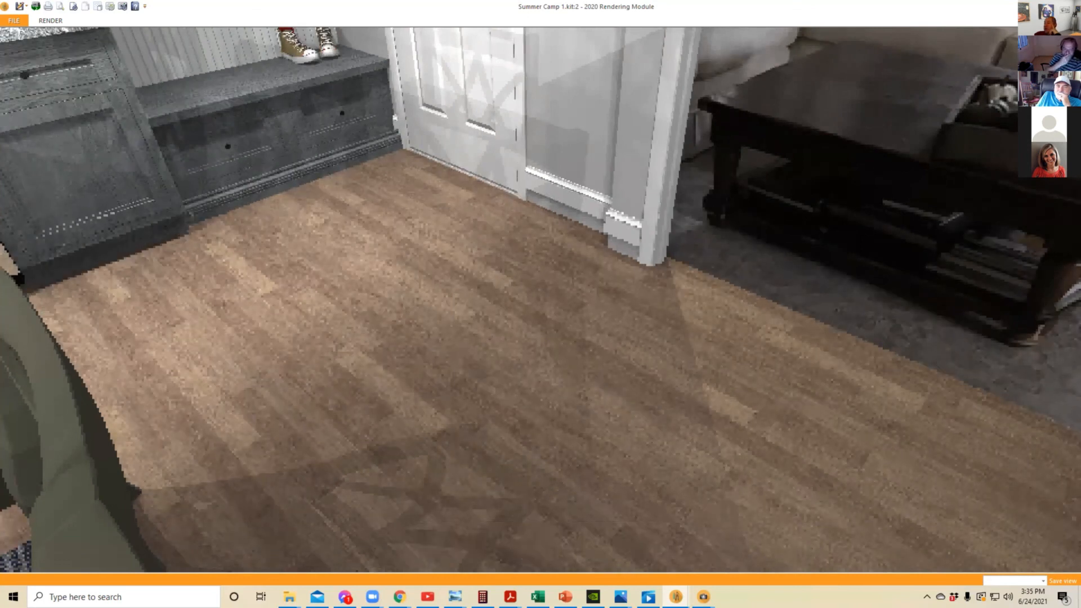
click(1069, 7)
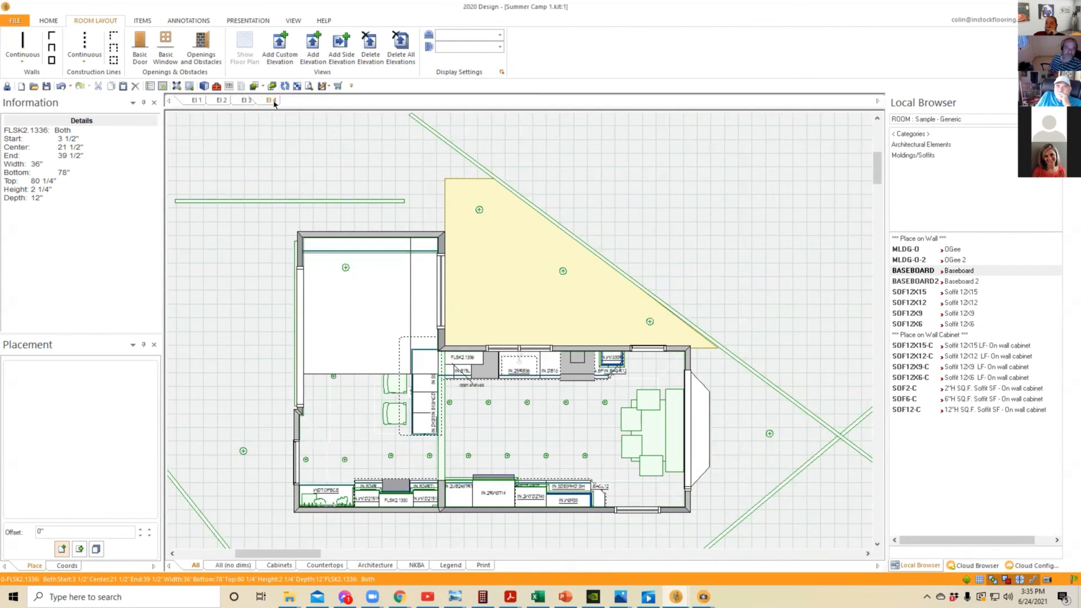
Step: Show elevation El 3 above the floor plan and lower its baseboard to the floor line
drag(276, 103, 365, 329)
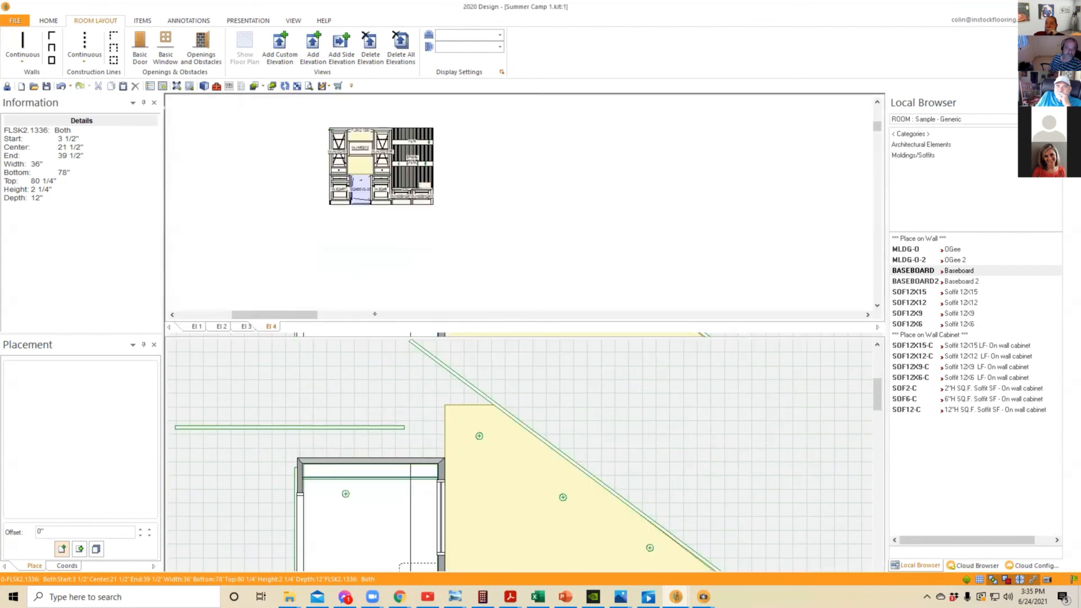
click(241, 326)
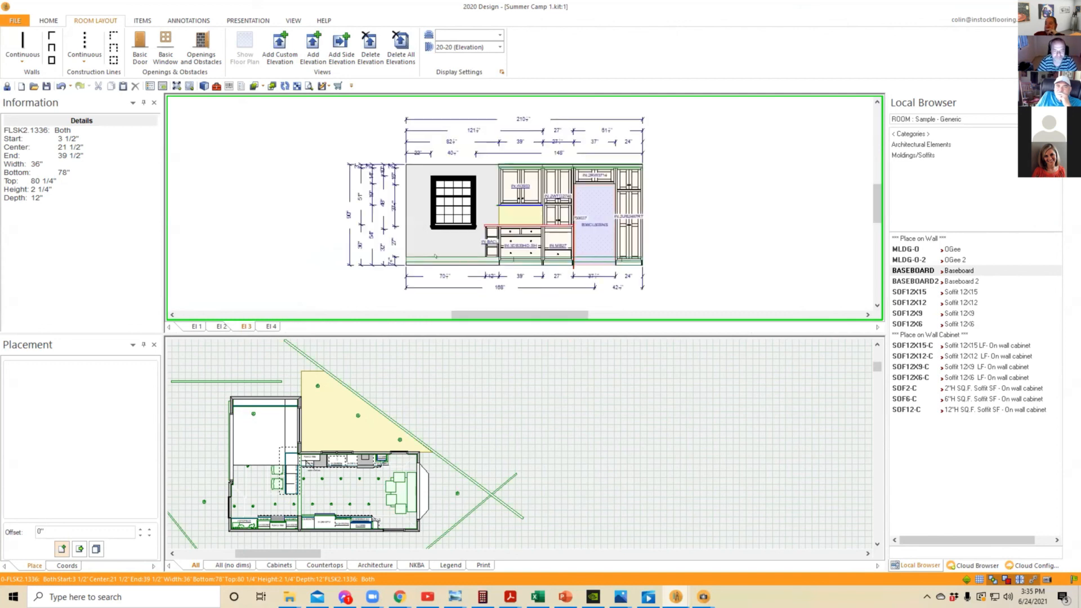
click(444, 259)
right_click(445, 260)
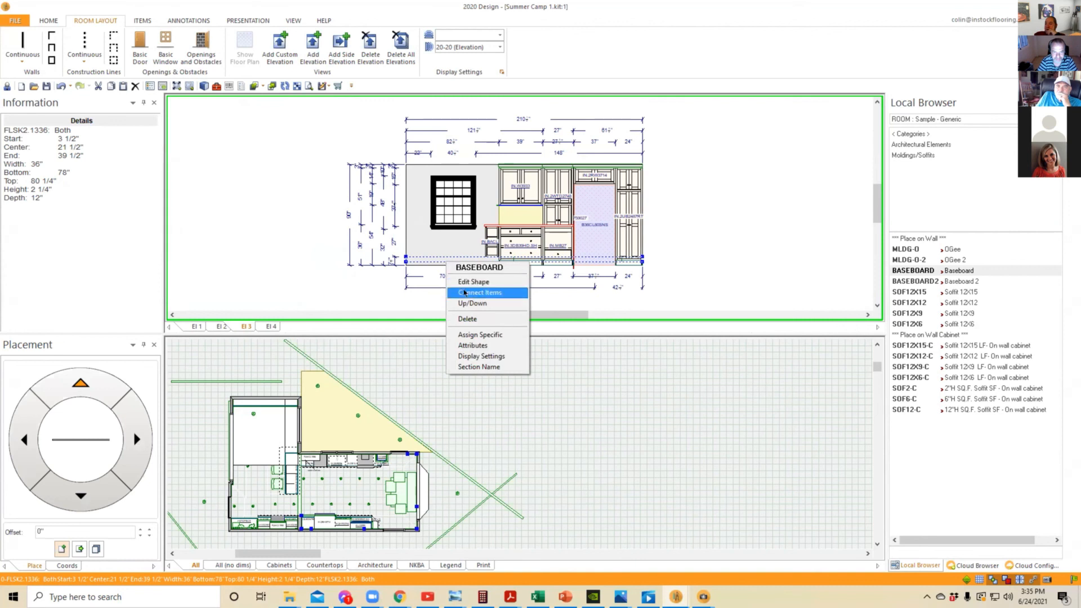
click(472, 303)
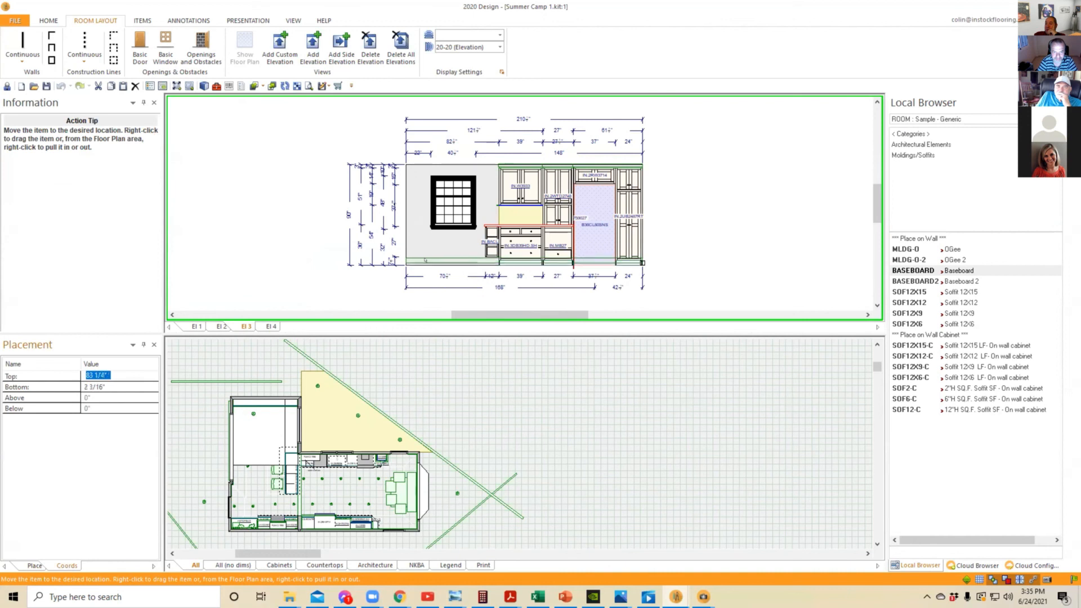
click(425, 266)
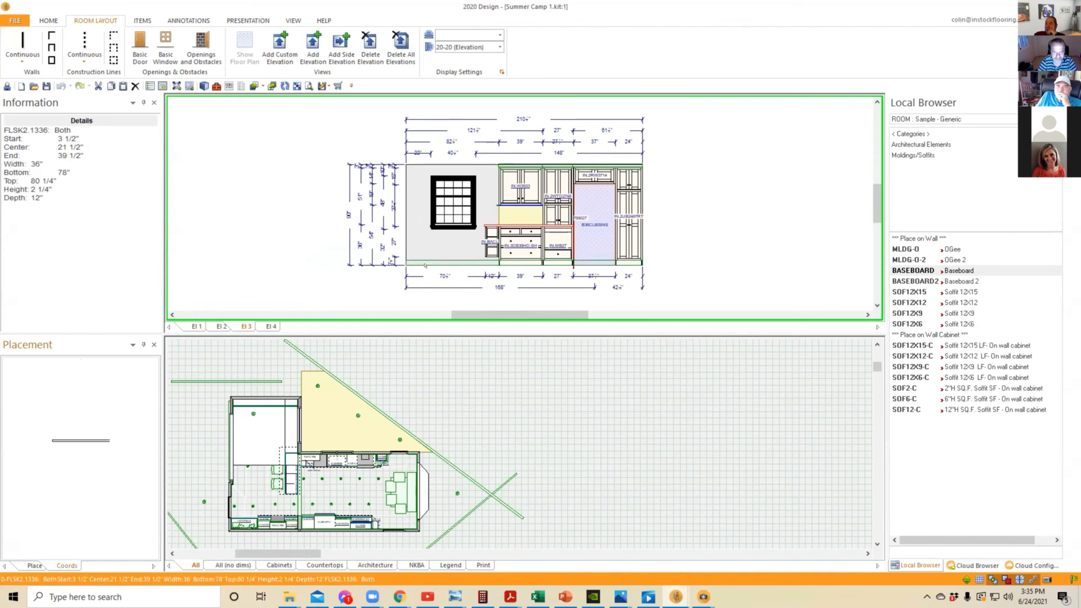
Step: Set the height from floor to 0" for the baseboard on the short western wall segment of the floor plan
right_drag(264, 479, 323, 468)
click(272, 482)
scroll(273, 482, up, 1)
scroll(272, 483, up, 5)
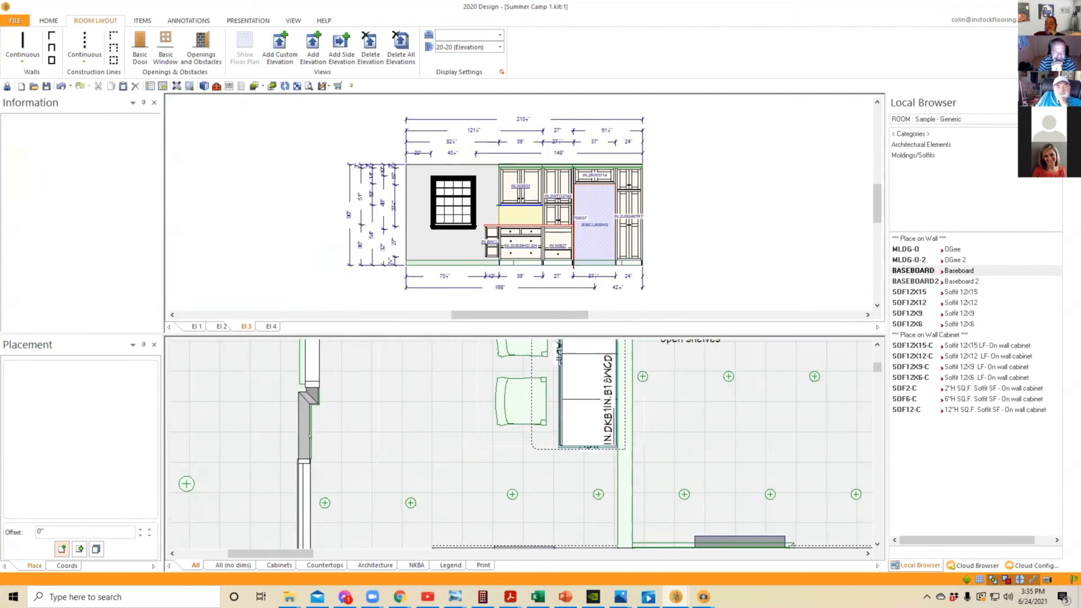
right_click(309, 437)
mouse_move(355, 446)
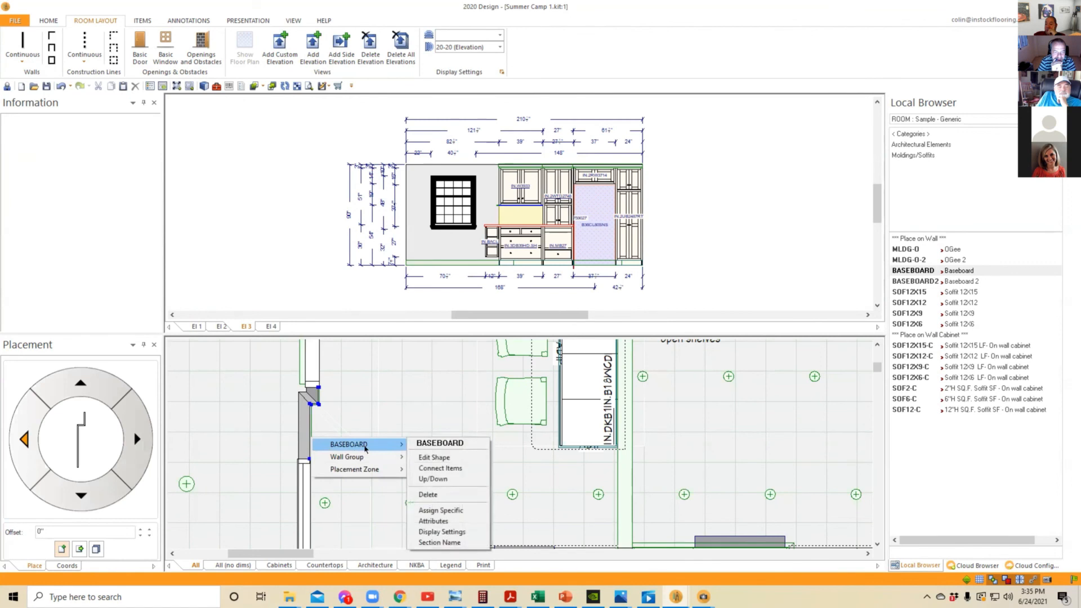
click(433, 478)
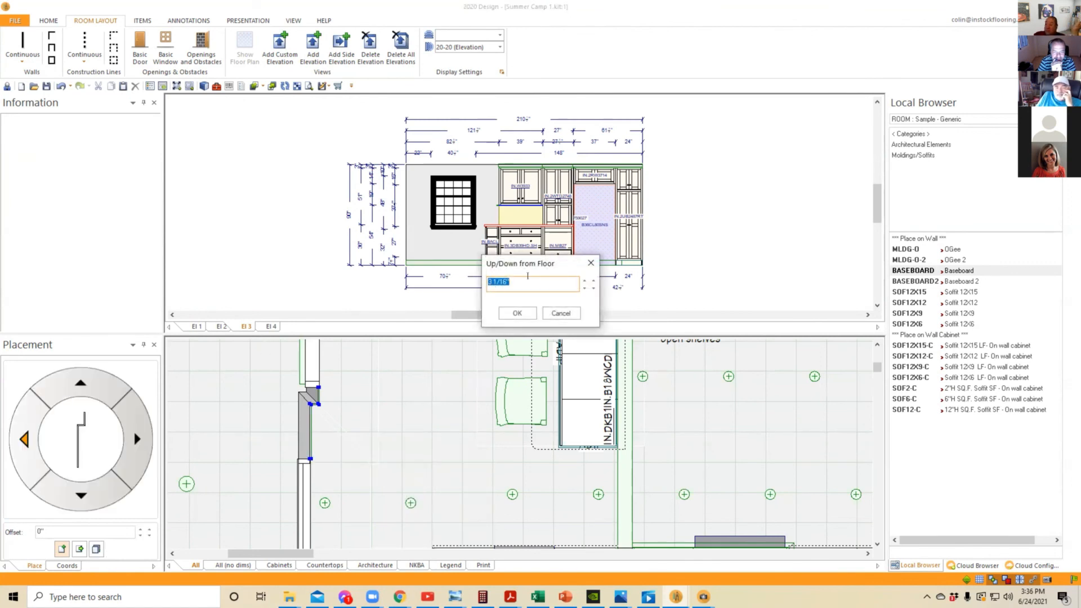
text(0)
click(561, 313)
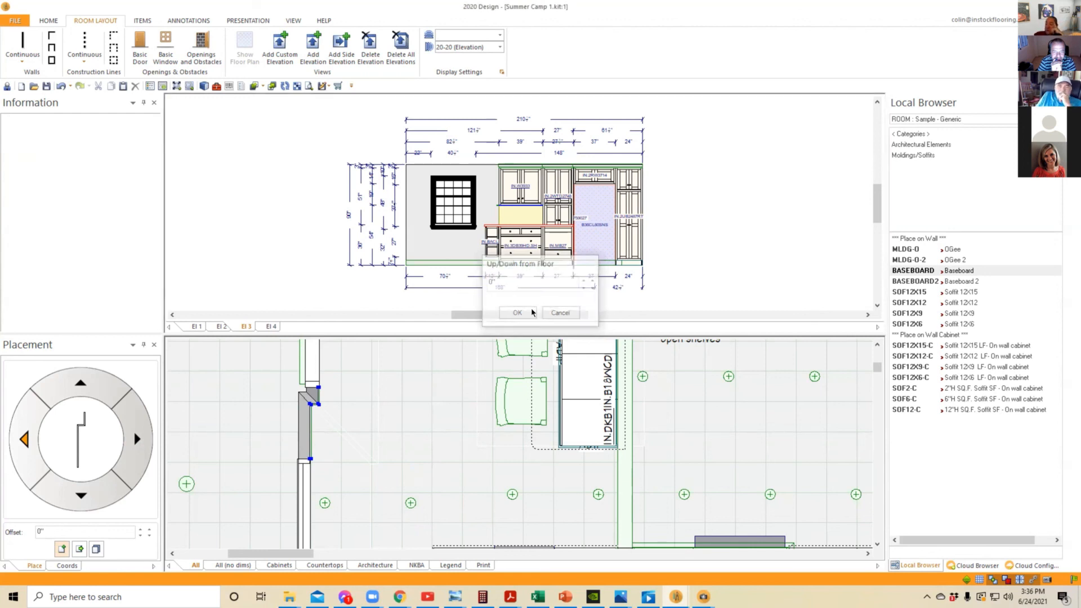
Step: Check in the 3D rendering how the lowered baseboard meets the floor around the entry door and wall opening
mouse_move(676, 596)
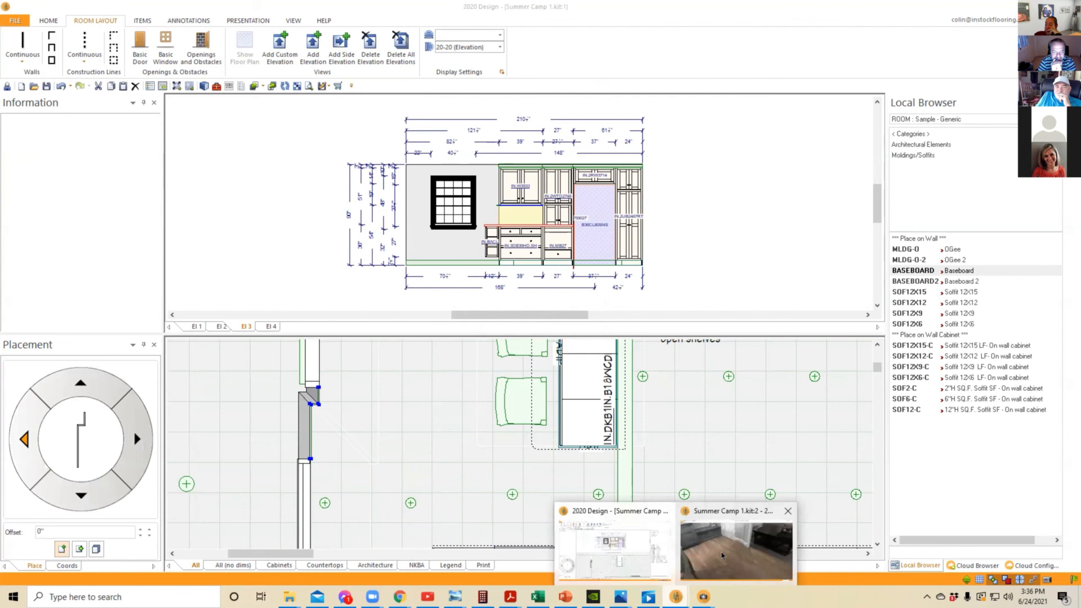
click(722, 555)
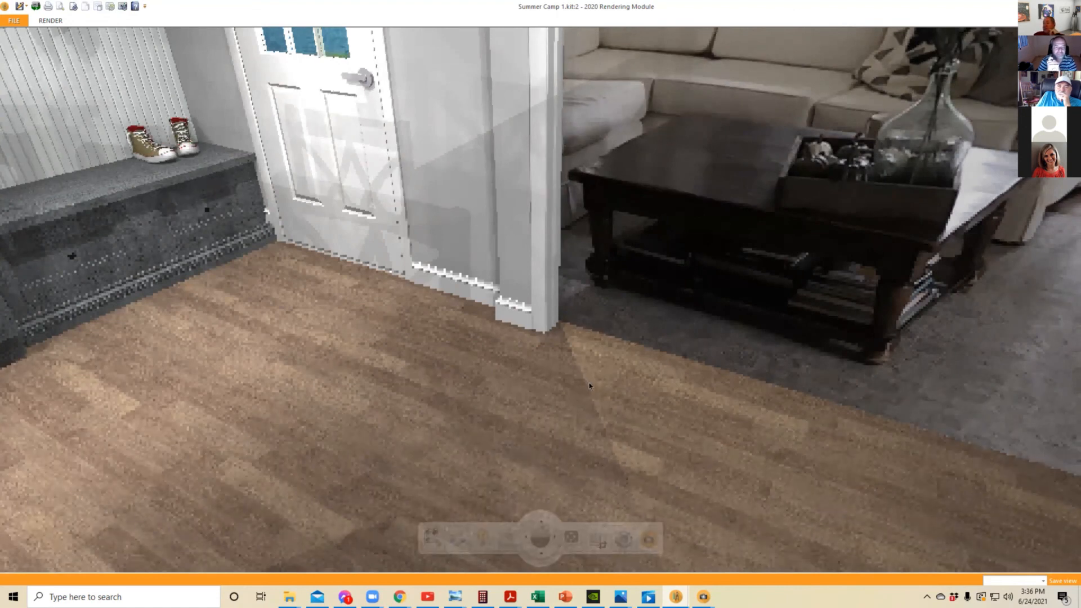
scroll(589, 387, down, 5)
mouse_move(631, 383)
middle_down()
mouse_move(646, 377)
mouse_move(566, 344)
mouse_move(613, 347)
middle_up()
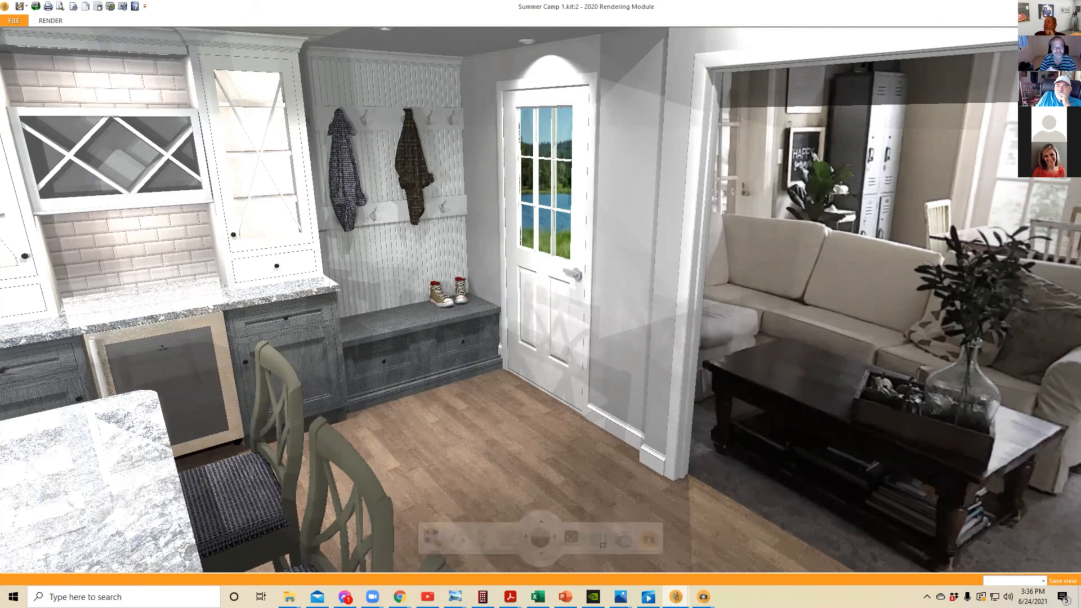
click(1068, 6)
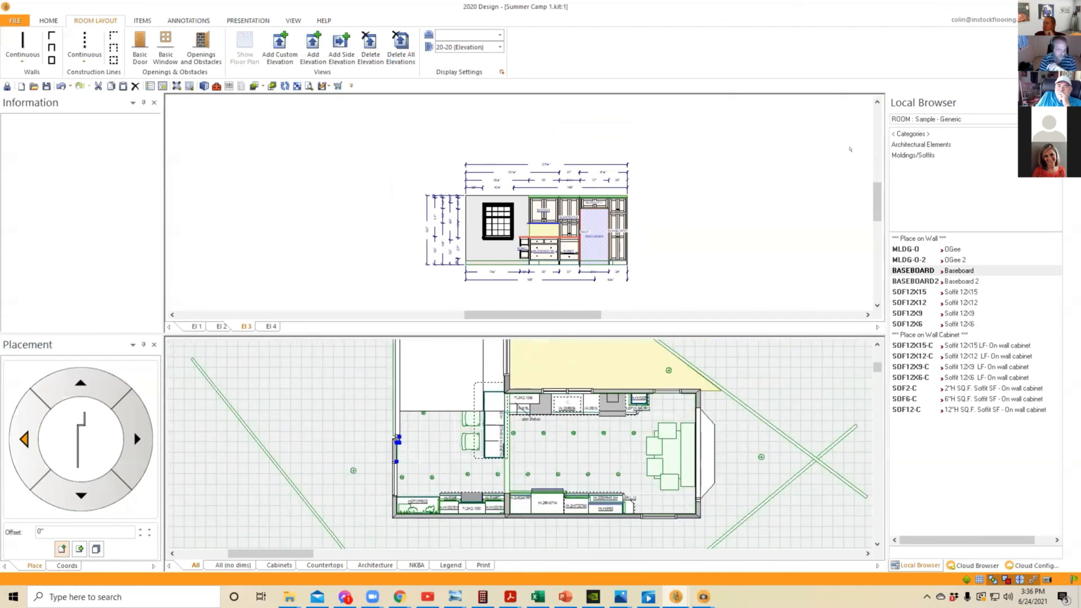
Step: Start placing a Scenery item from the Windows category and open the texture choice for its scenery image
click(903, 133)
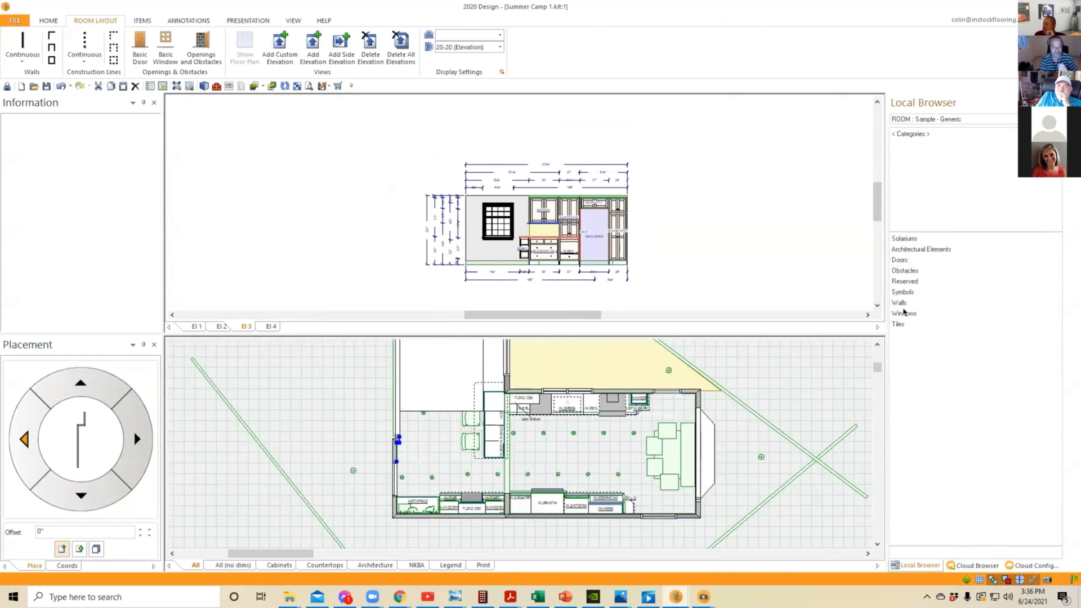
click(904, 313)
click(913, 258)
click(935, 238)
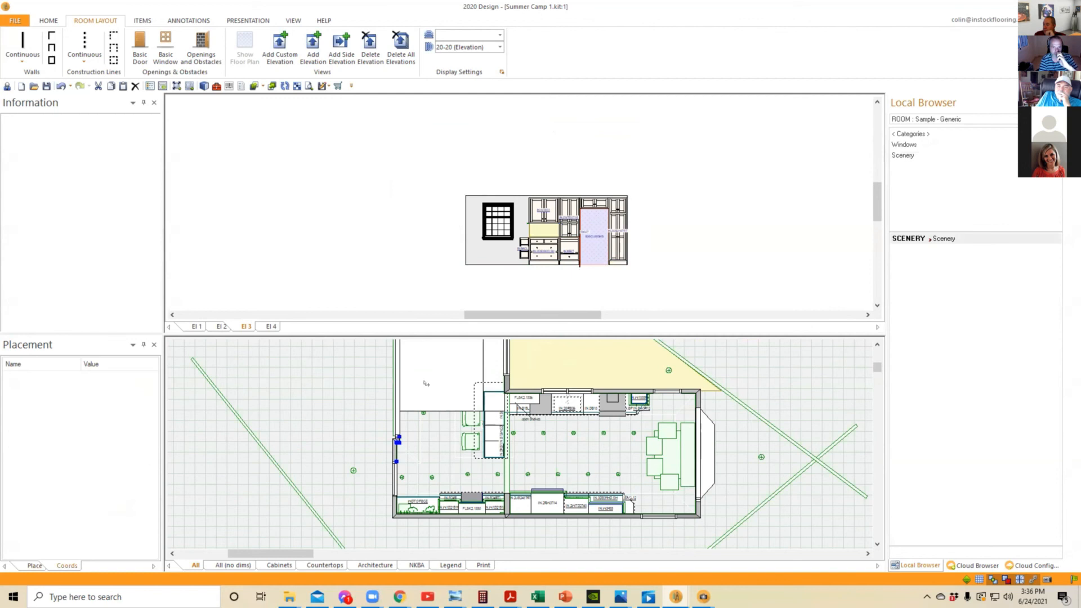
click(789, 357)
click(698, 166)
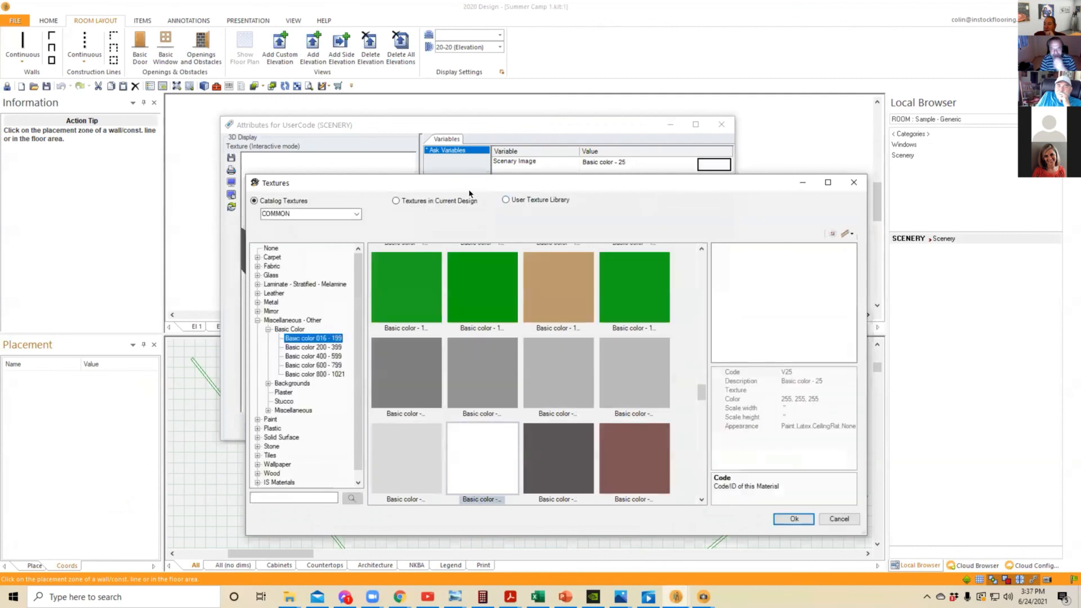
Step: Examine the cloudy sky photo and the mountain lake image among the textures in the current design
click(469, 199)
scroll(571, 375, down, 3)
scroll(571, 375, down, 3)
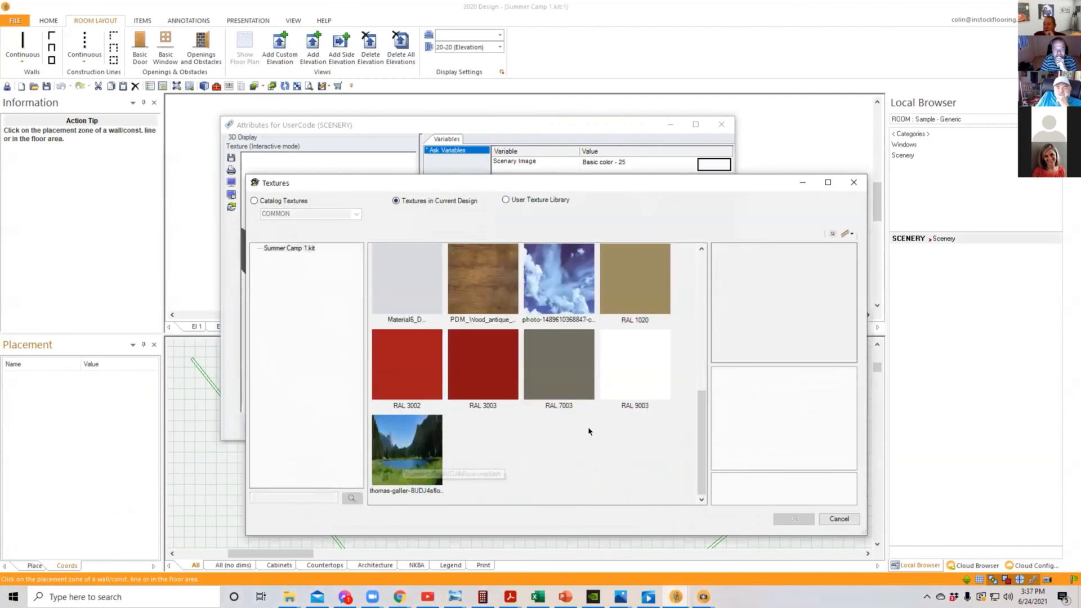
scroll(590, 431, up, 3)
scroll(589, 434, down, 2)
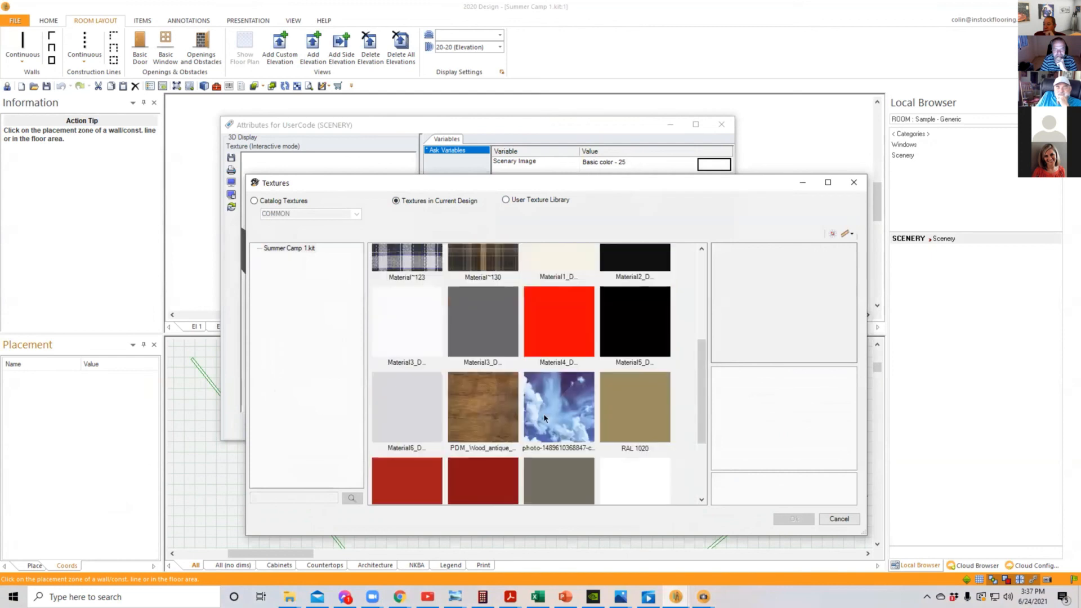
scroll(552, 401, down, 1)
click(550, 294)
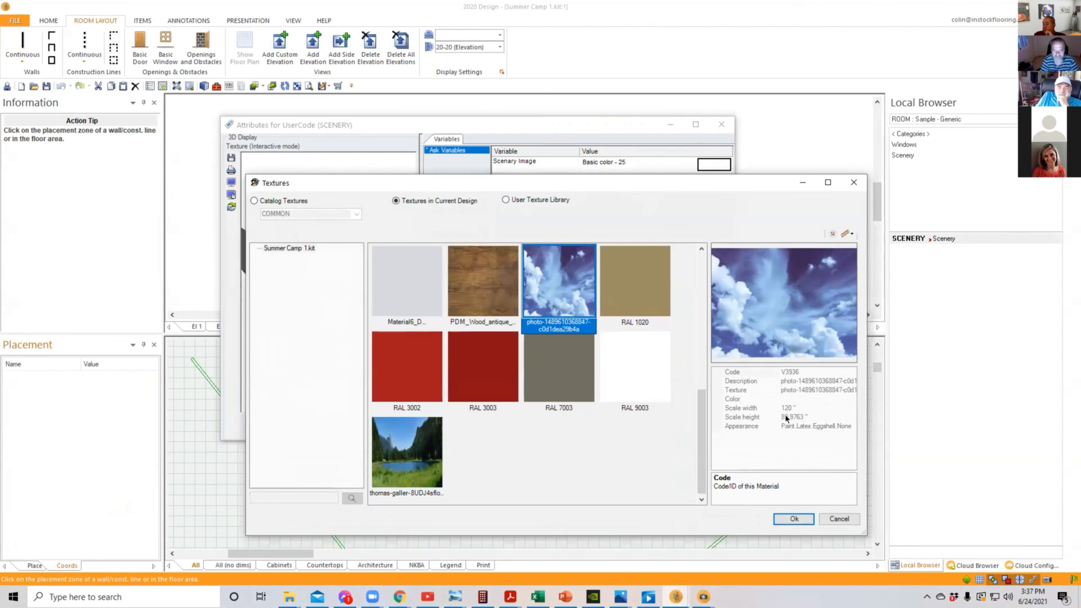
click(398, 455)
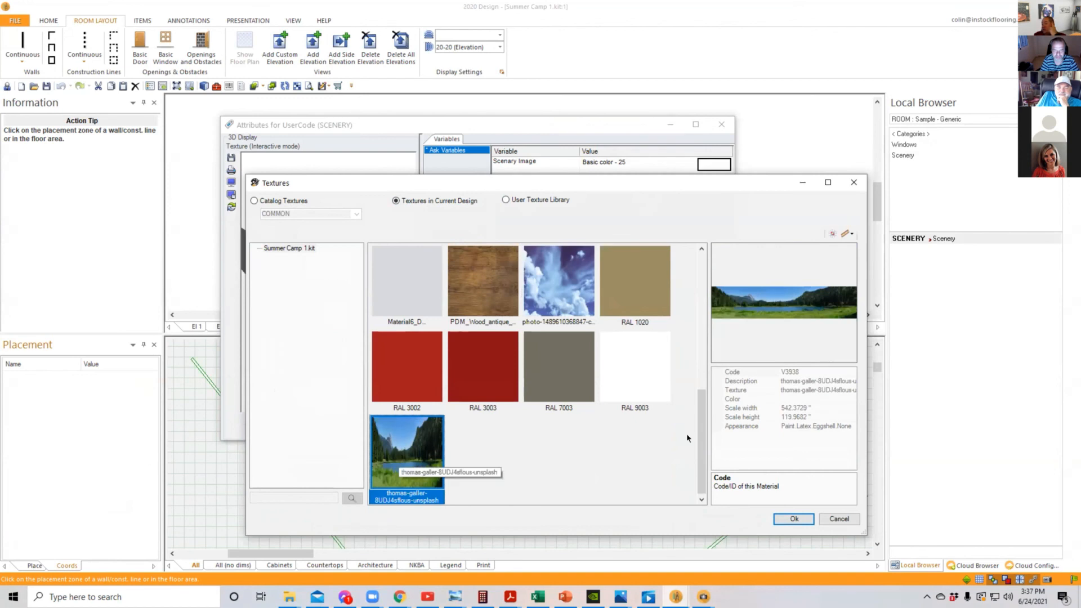
Step: Import the 27896-unsplash-corrected forest photo from the #Textures folder into the user texture library, resized in the Normal format
click(523, 200)
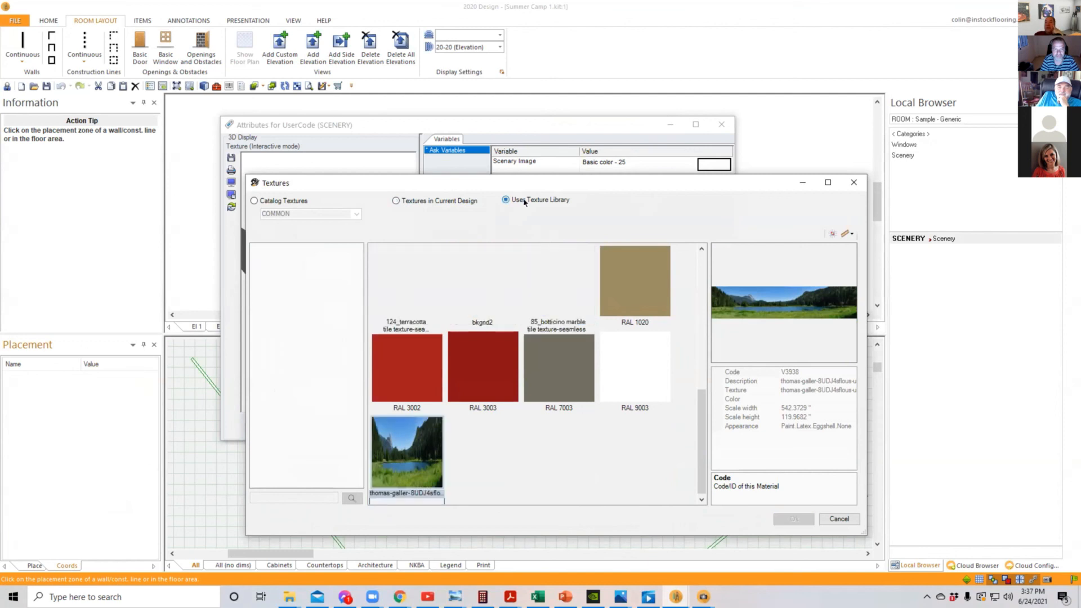
scroll(570, 291, down, 1)
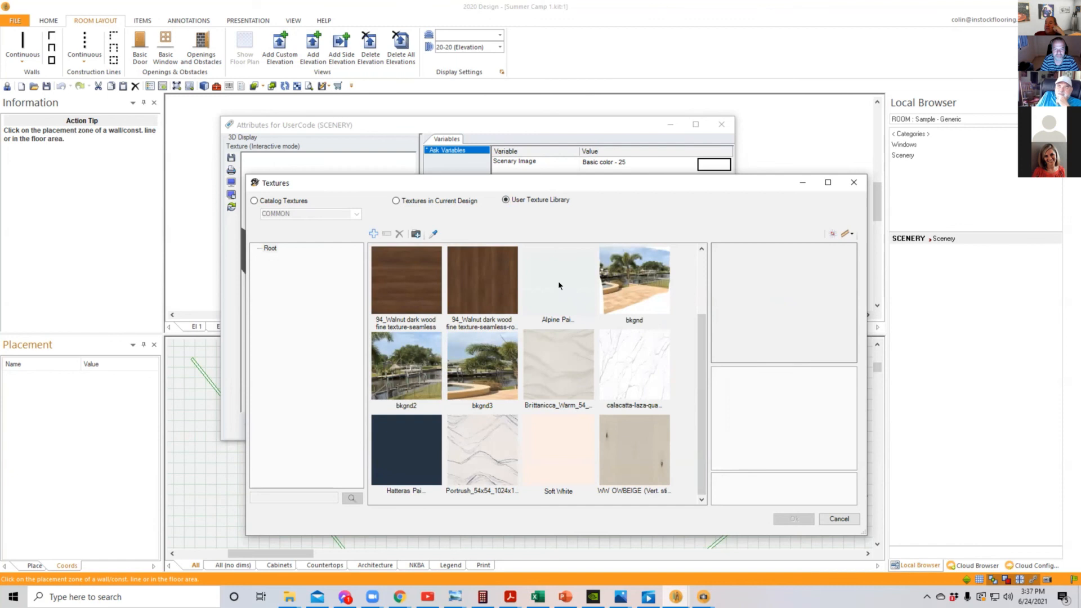
scroll(597, 277, up, 1)
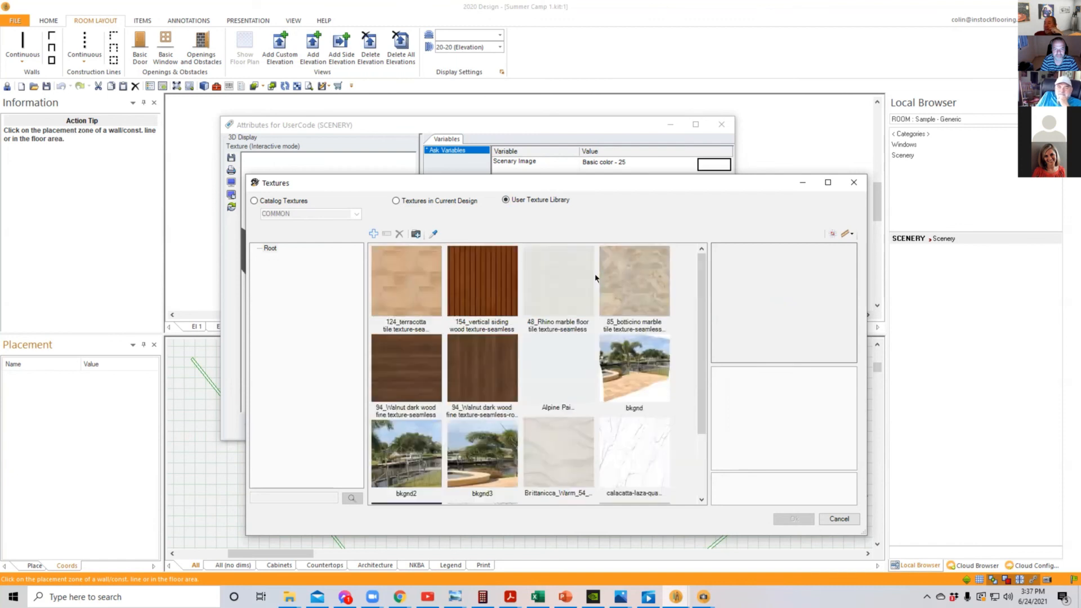
click(416, 233)
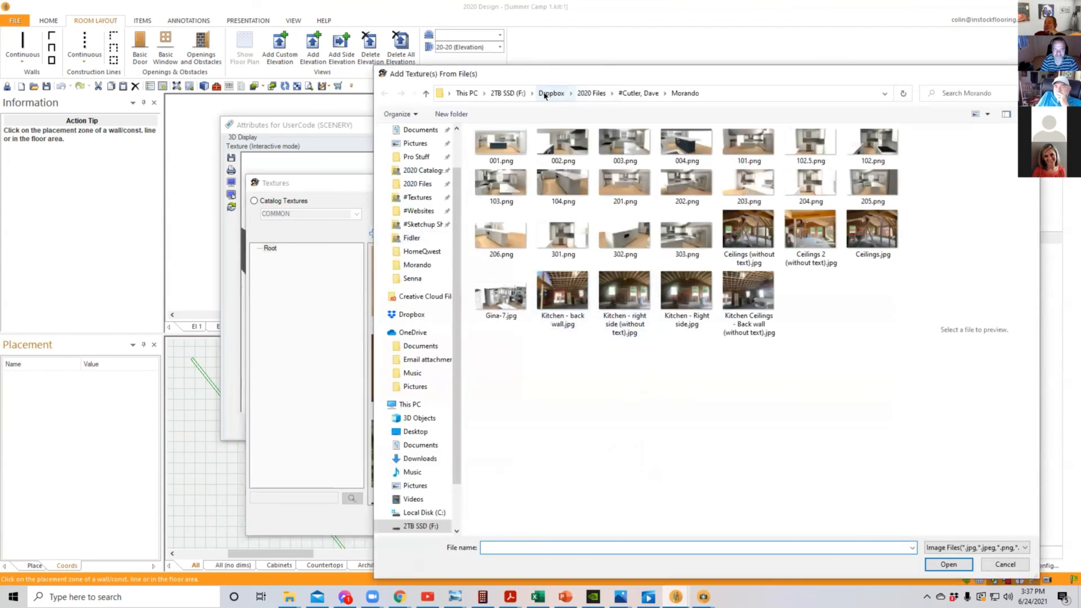
click(418, 197)
scroll(661, 213, down, 15)
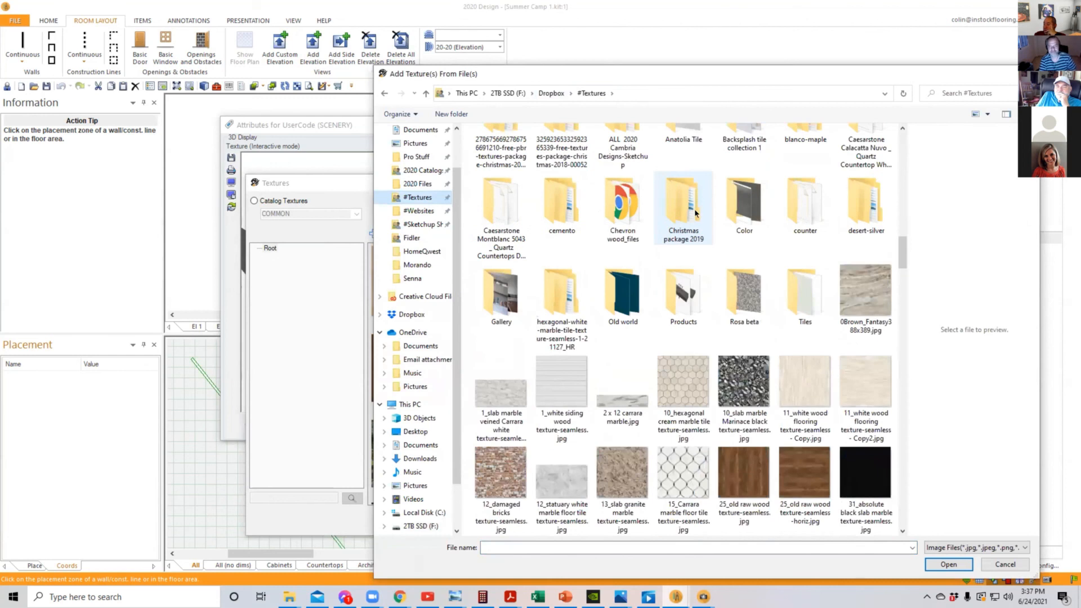
scroll(757, 267, down, 3)
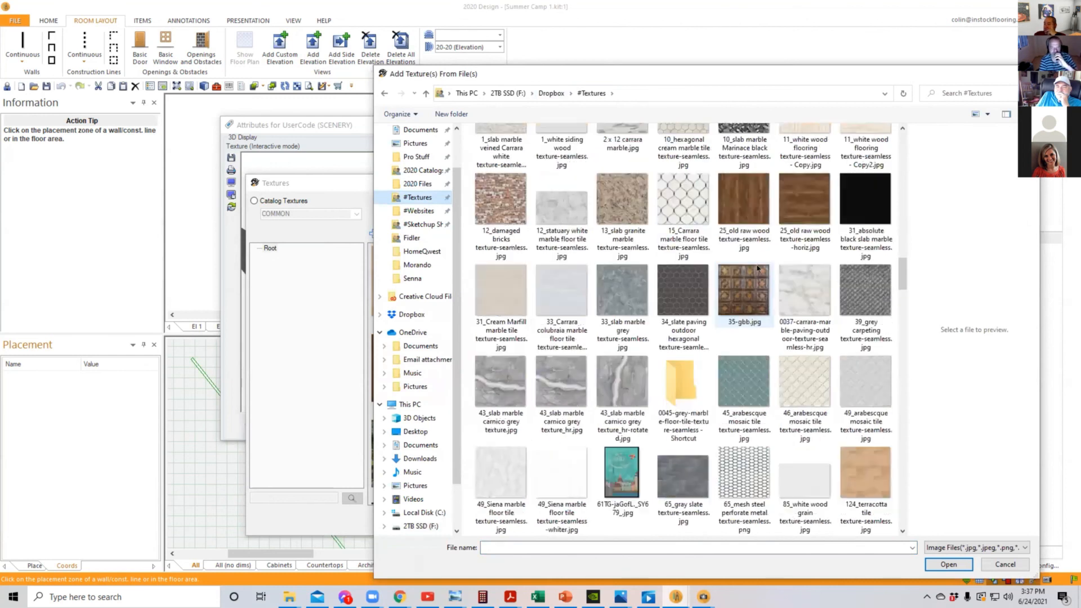
scroll(758, 269, down, 6)
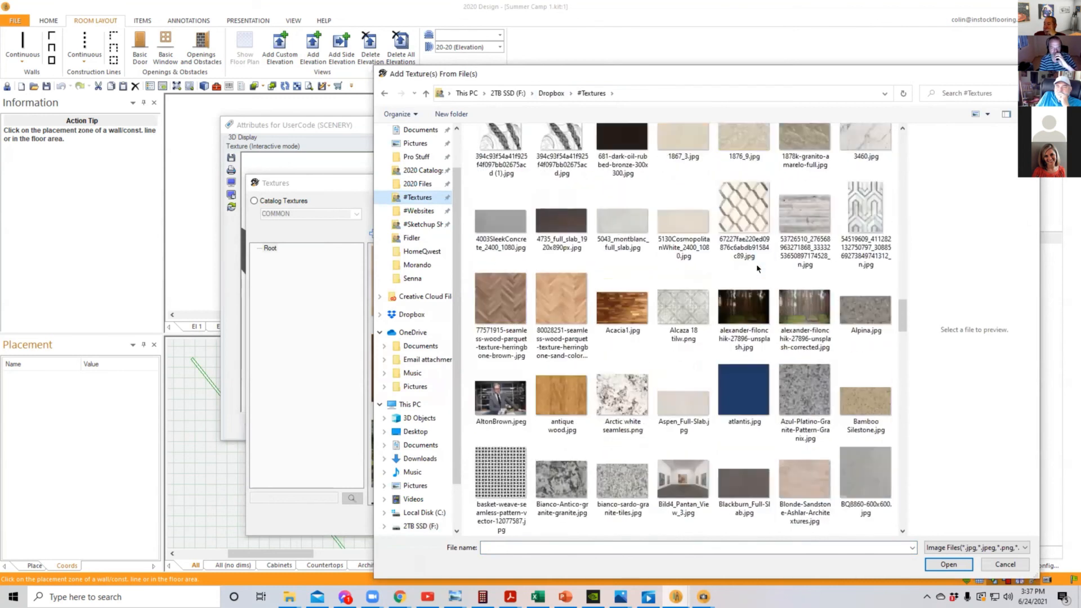
click(794, 305)
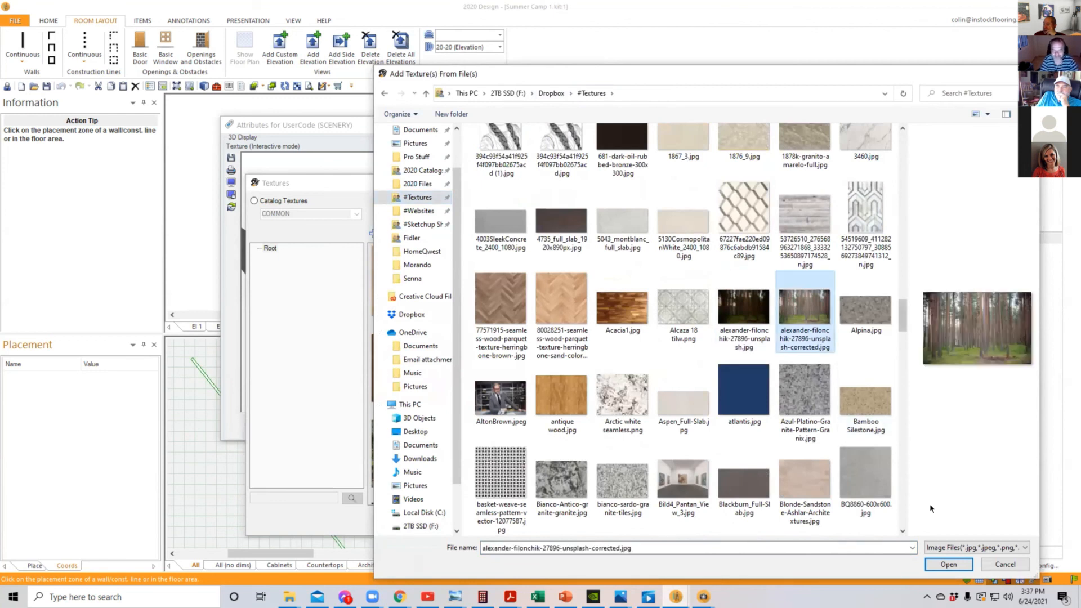
click(948, 564)
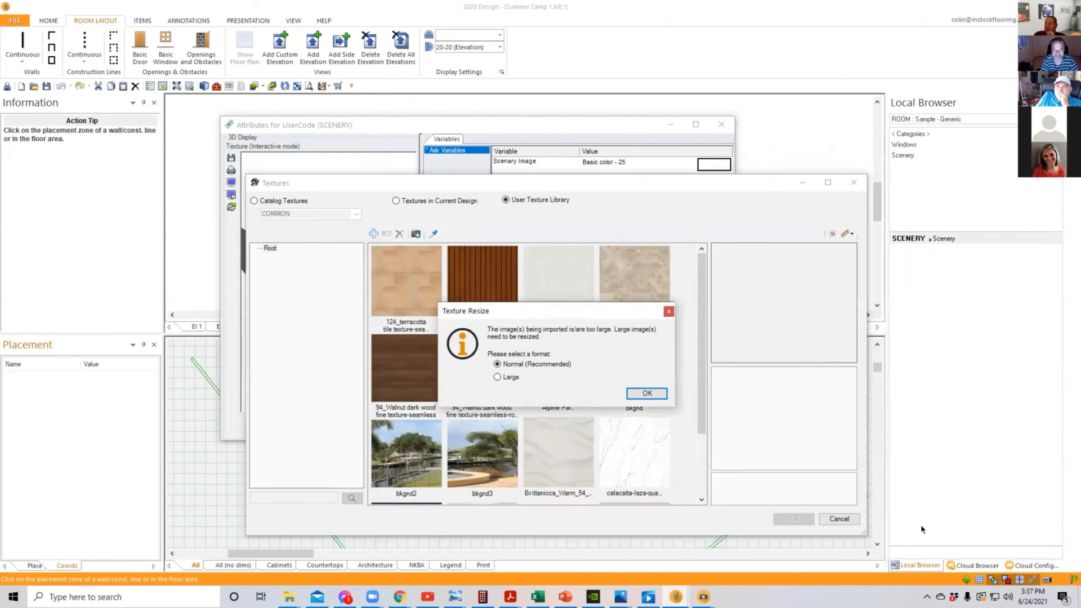
click(647, 393)
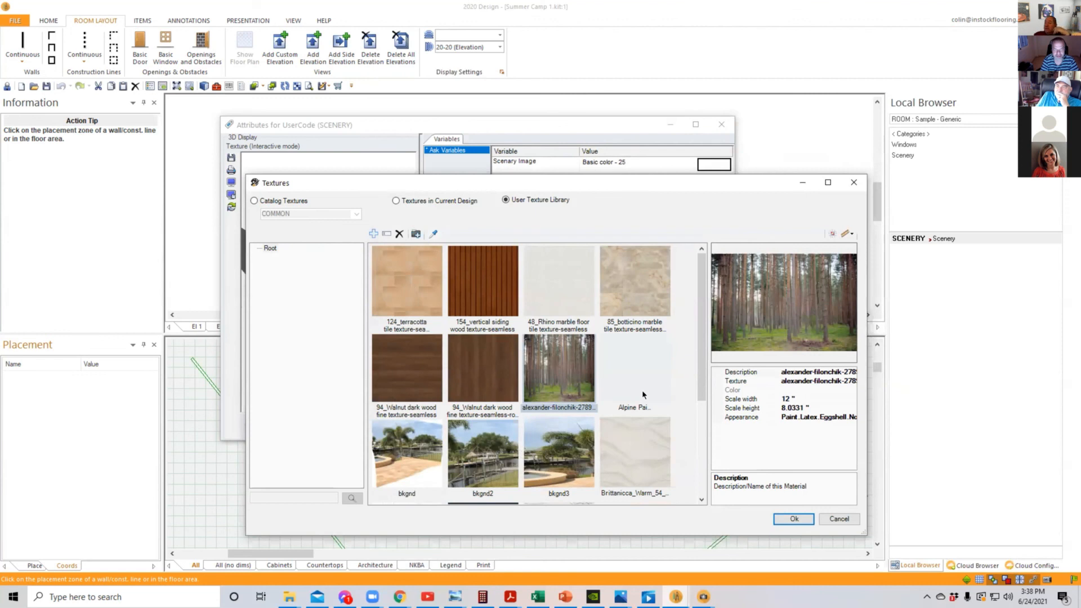
Step: Use the imported forest photo as the scenery image and place the item northeast of the floor plan, about 185 7/16" wide
click(787, 519)
drag(338, 305, 399, 266)
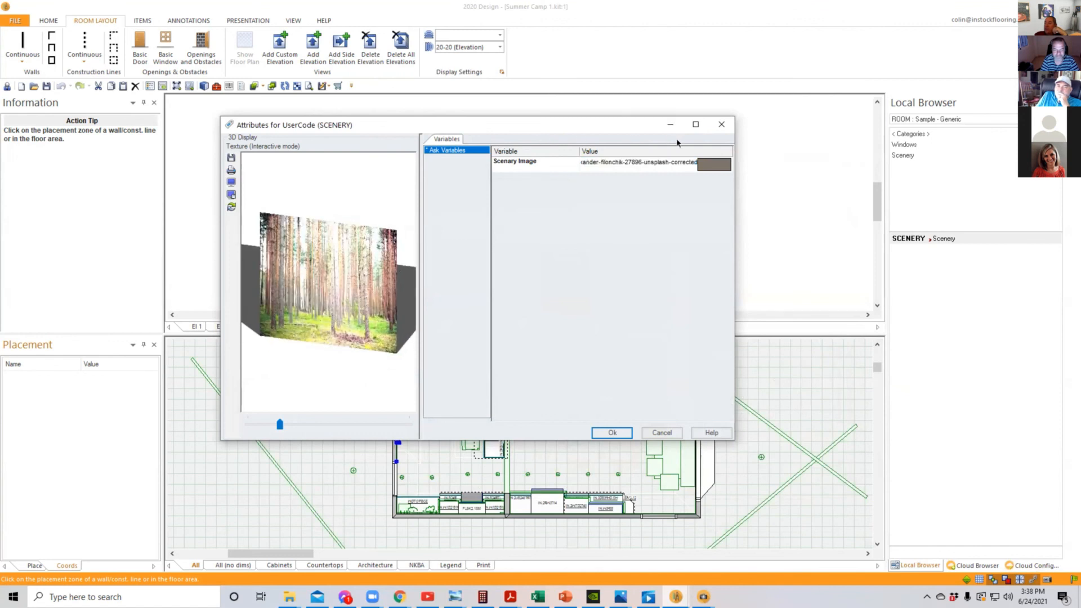
click(708, 167)
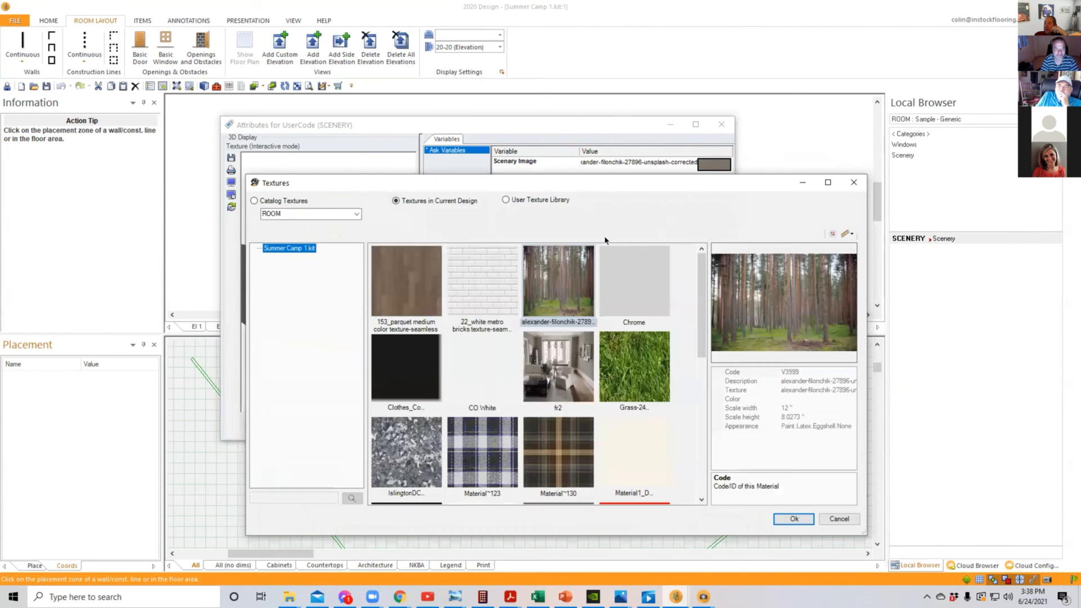
click(794, 518)
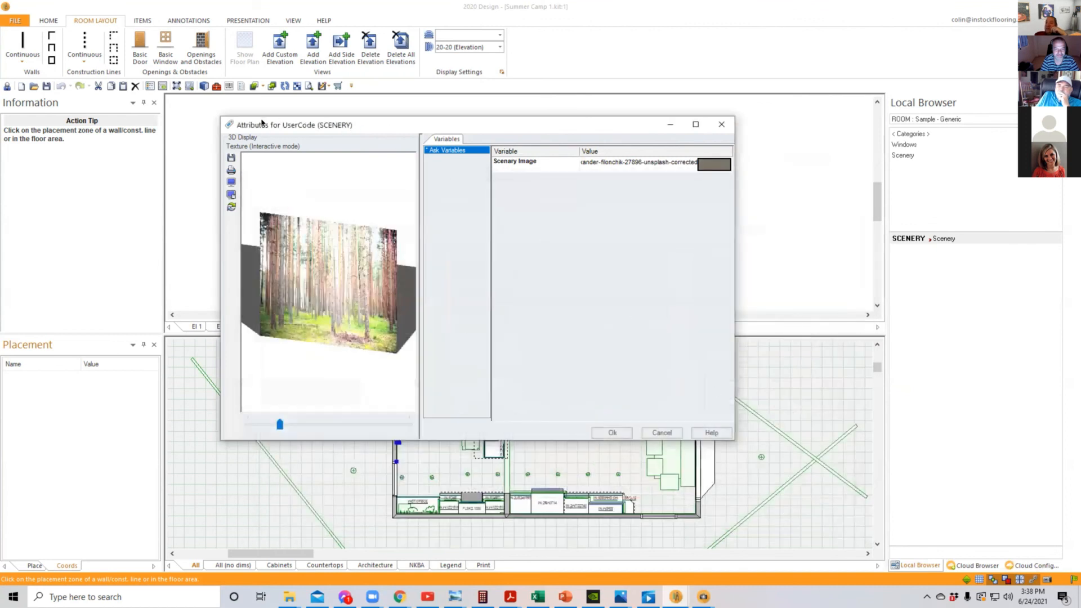
click(609, 432)
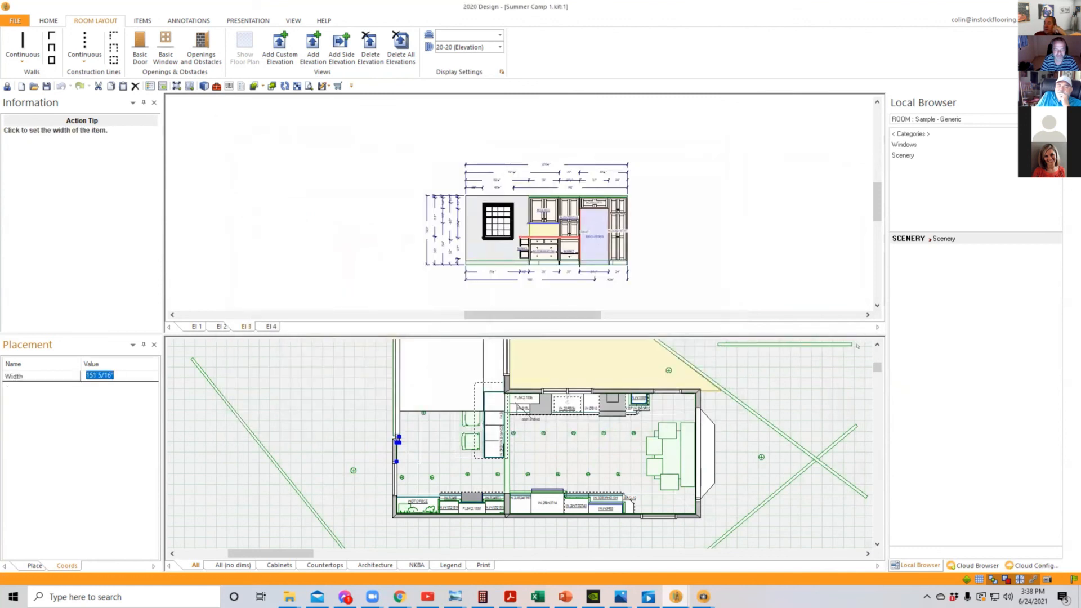
scroll(843, 341, down, 2)
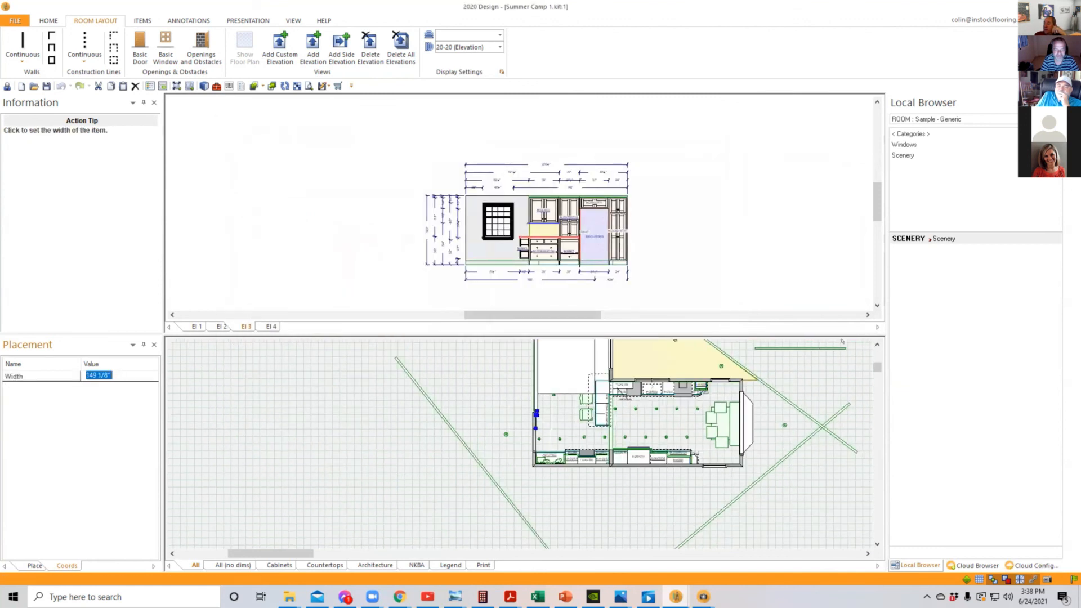
click(867, 347)
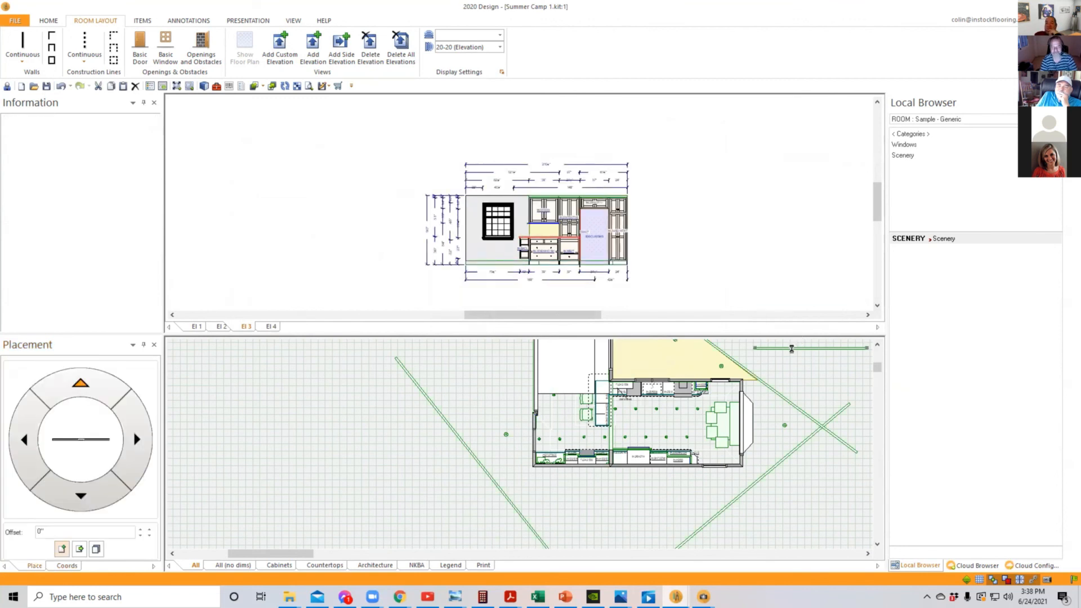
Step: Examine the placed forest scenery's attributes and the scale width and height of its texture
double_click(792, 348)
scroll(271, 129, up, 8)
scroll(298, 144, down, 6)
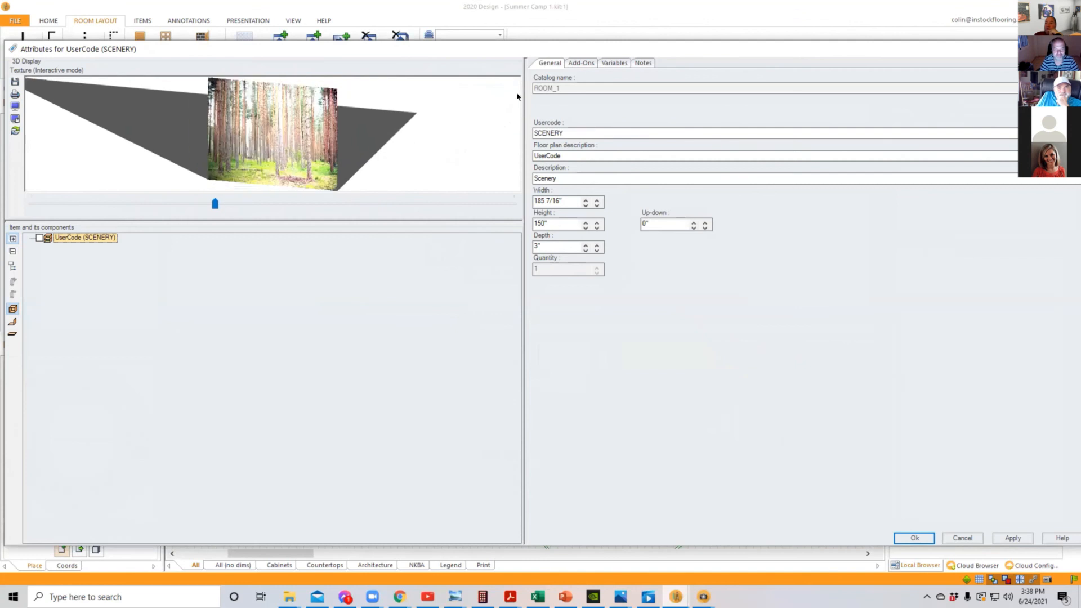
click(614, 63)
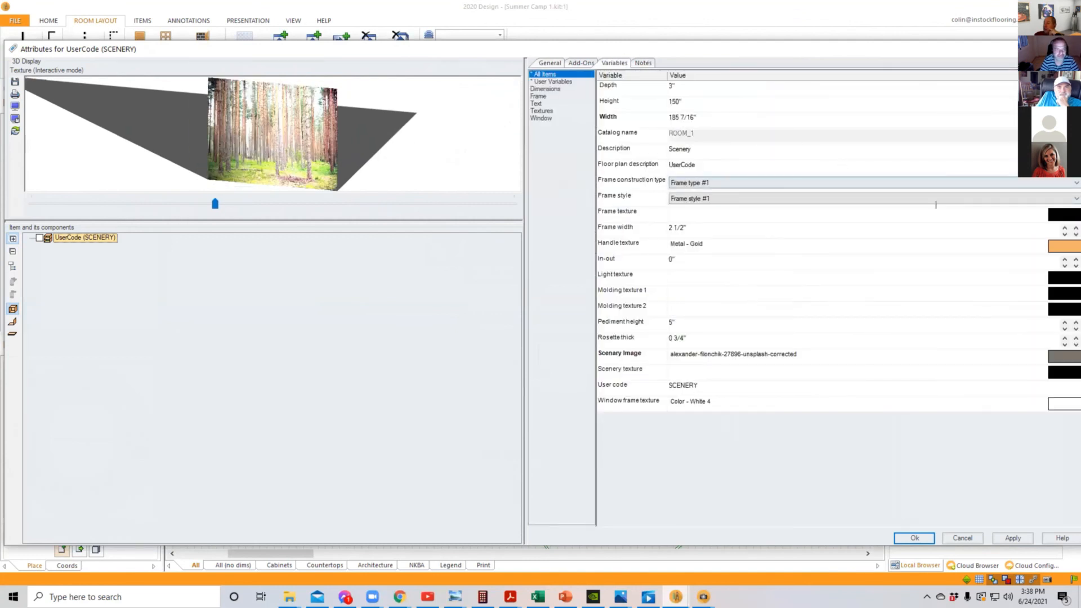
click(583, 62)
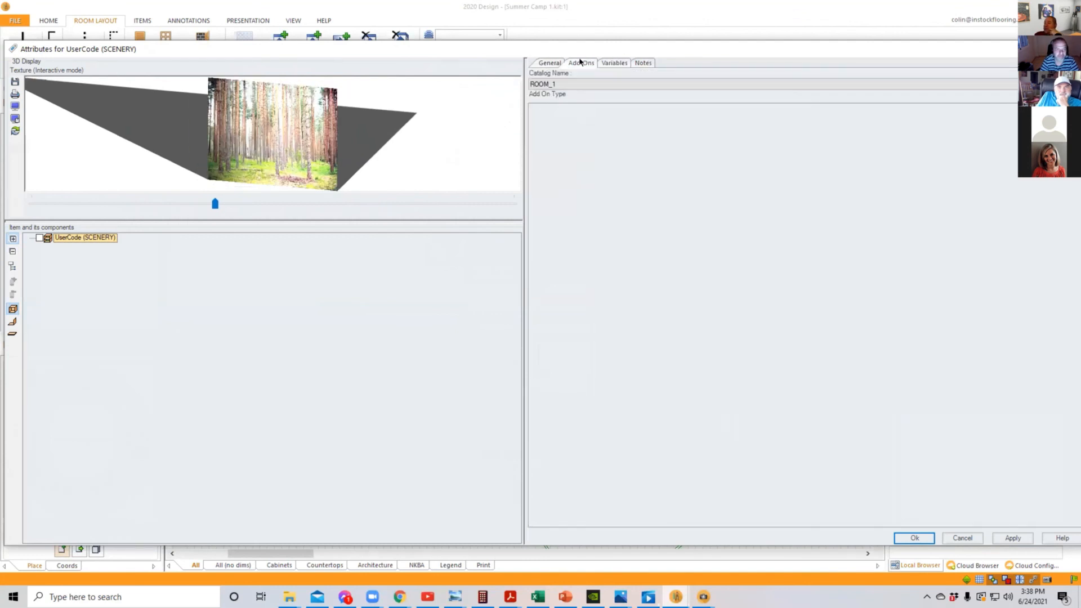
click(614, 63)
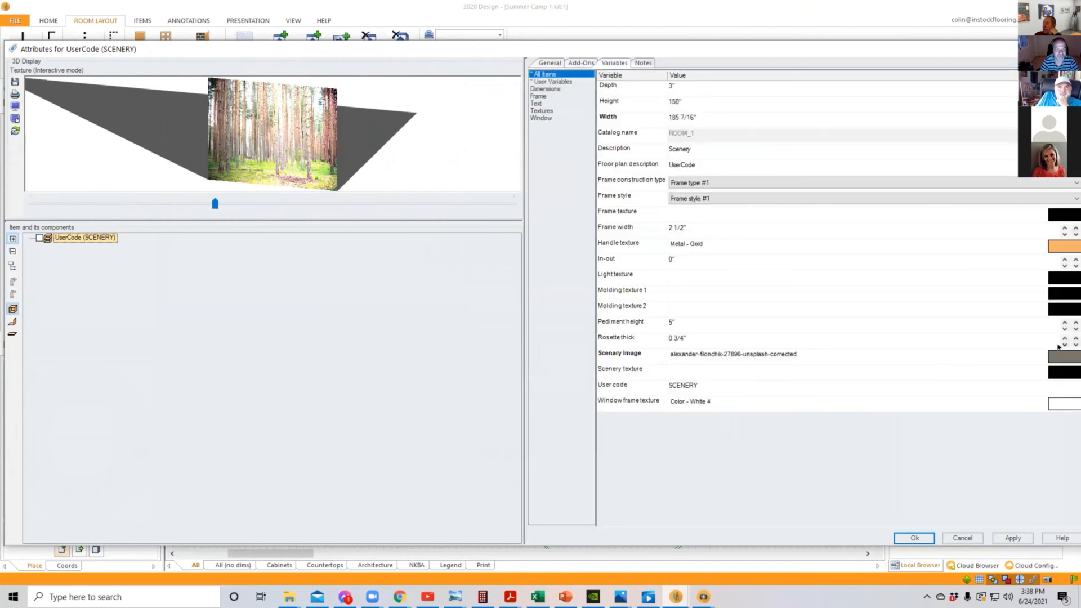
click(1063, 356)
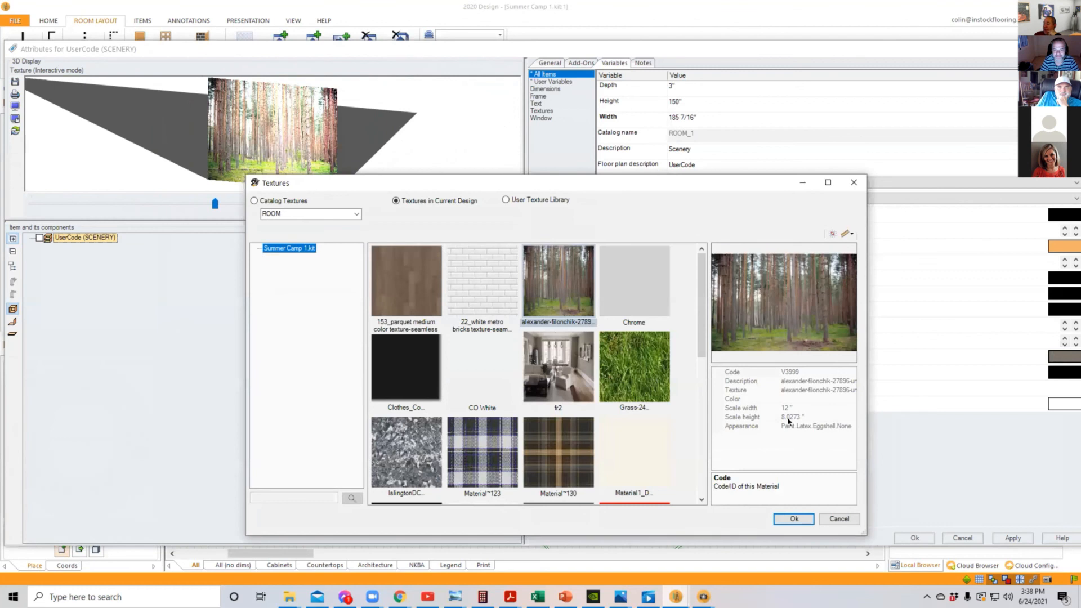
click(839, 519)
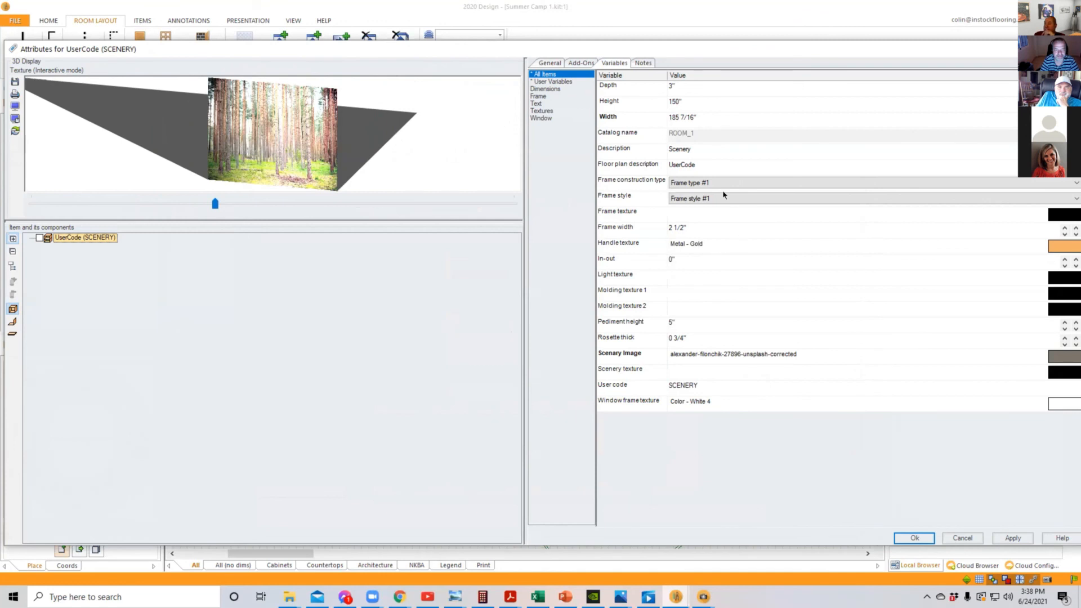
Step: Set the forest scenery's height to 96" and its width to 144"
click(690, 97)
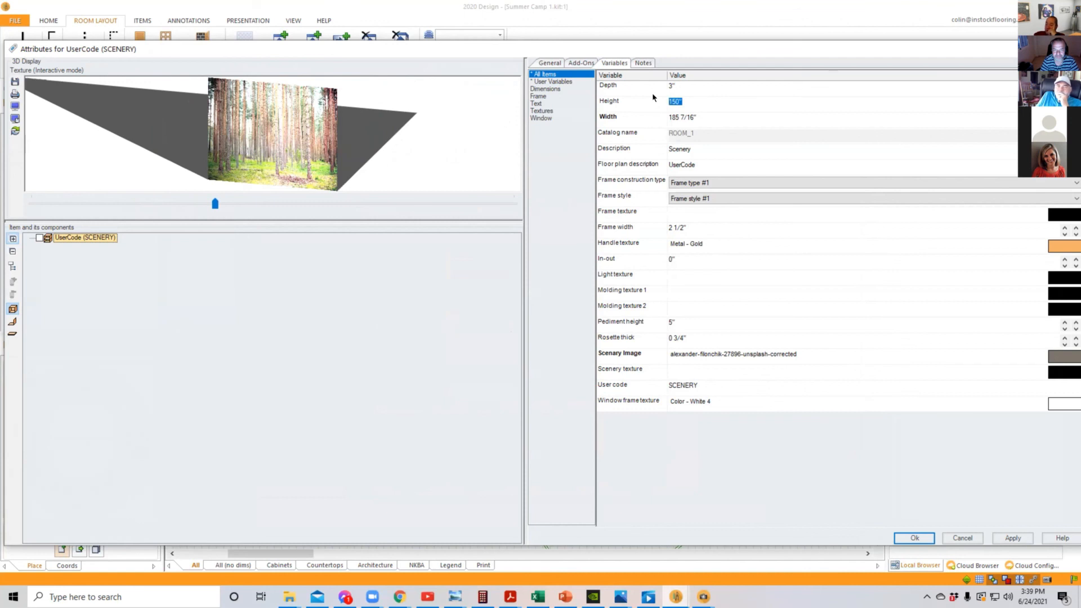
text(96)
key(Tab)
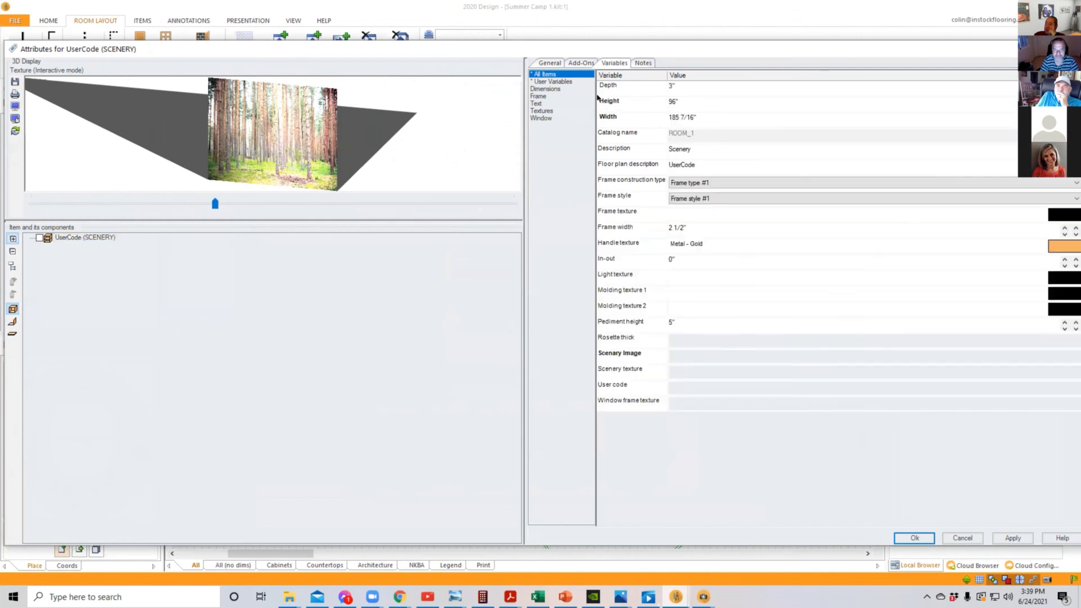
text(144)
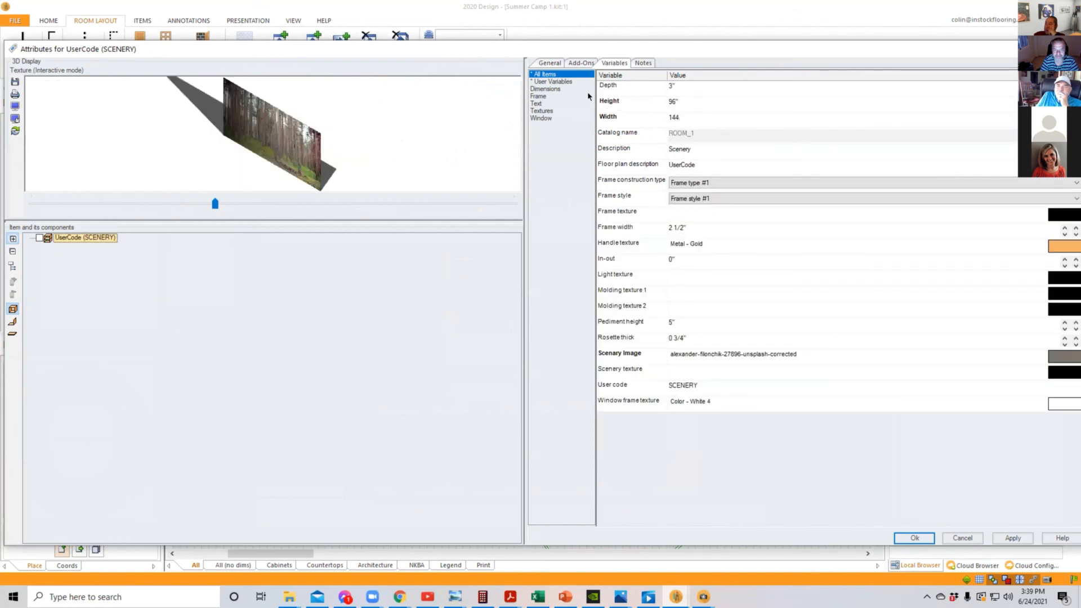
click(738, 159)
Step: Check the resized forest image in the 3D preview and accept the scenery's attributes
drag(332, 148, 350, 141)
scroll(289, 133, up, 6)
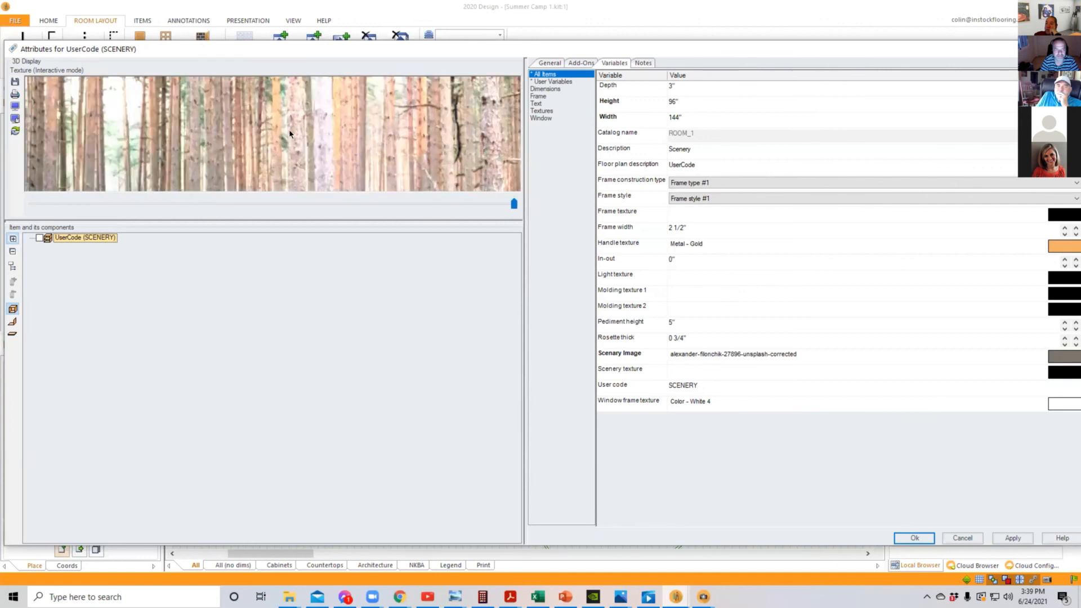
scroll(295, 151, down, 5)
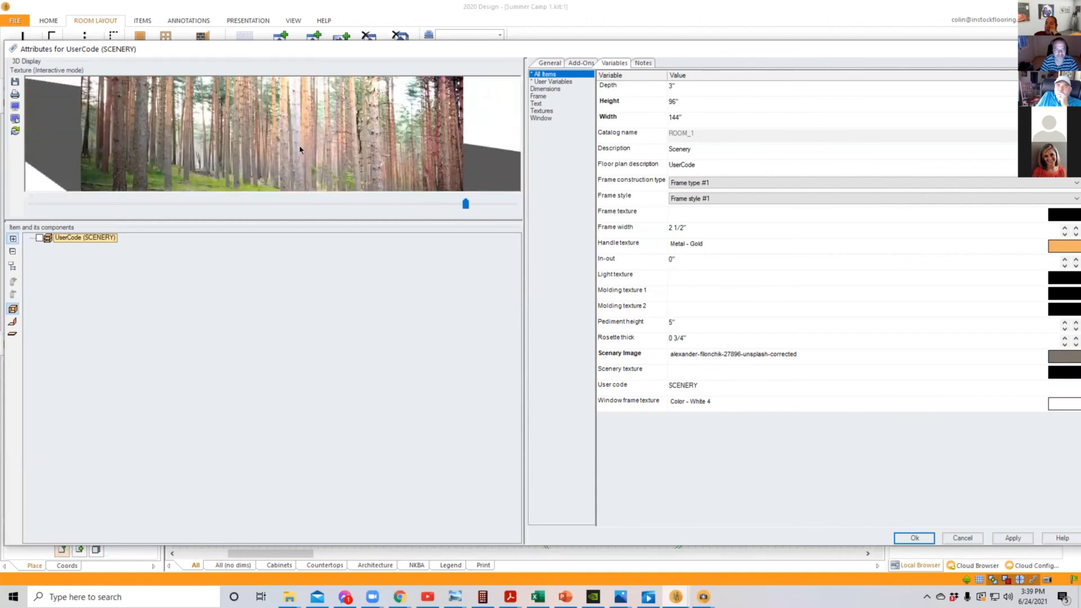
scroll(297, 145, up, 5)
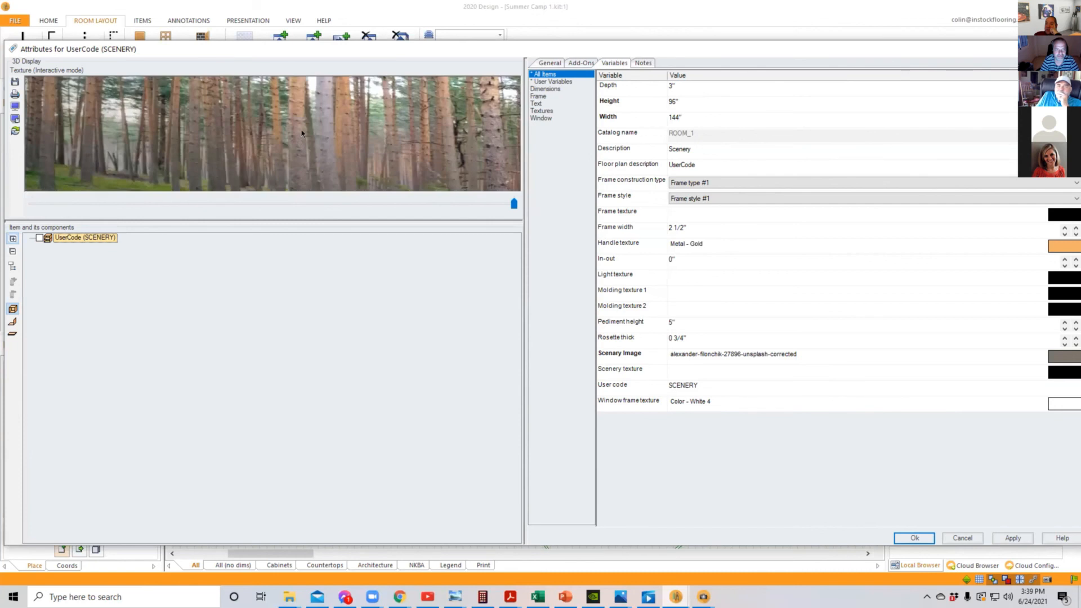
drag(308, 128, 317, 120)
click(899, 536)
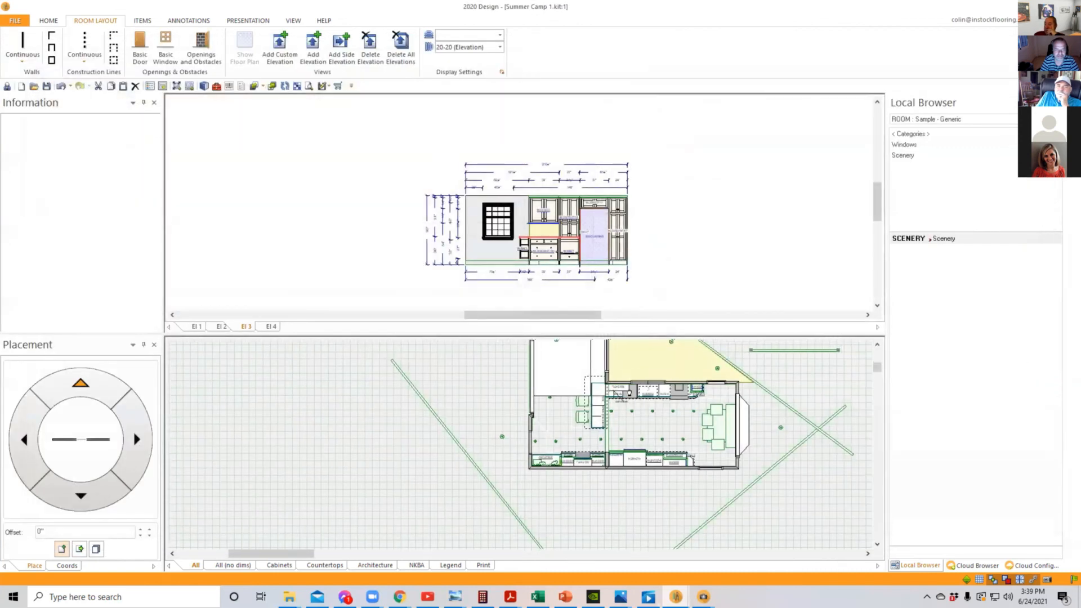
Step: Move the forest scenery to the southwest side of the floor plan, rotated 127° to parallel the existing diagonal scenery
middle_drag(624, 393, 471, 395)
scroll(472, 395, down, 2)
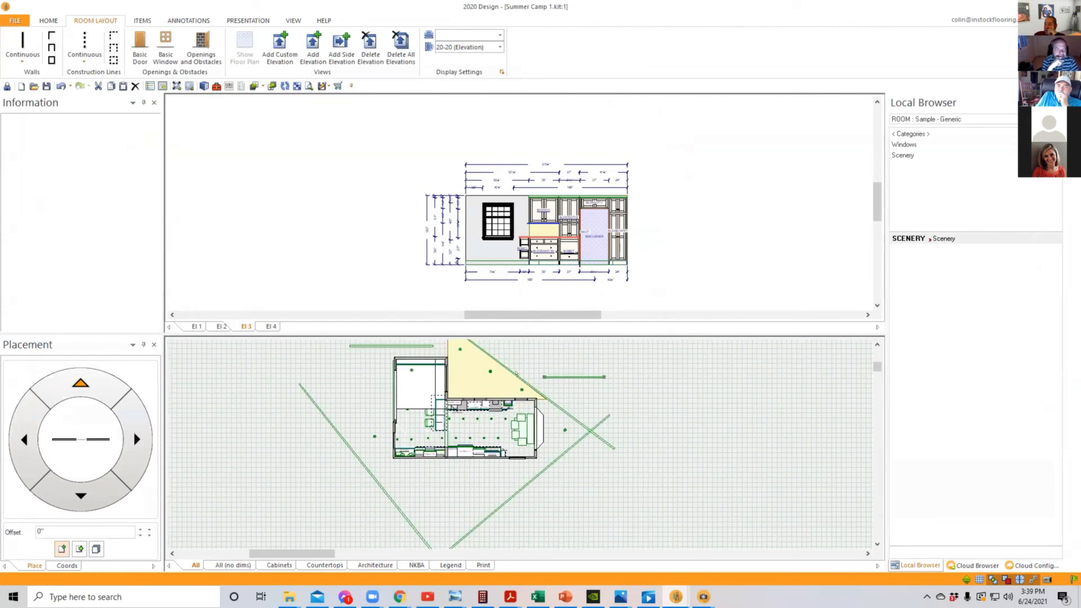
click(569, 377)
drag(570, 379, 408, 409)
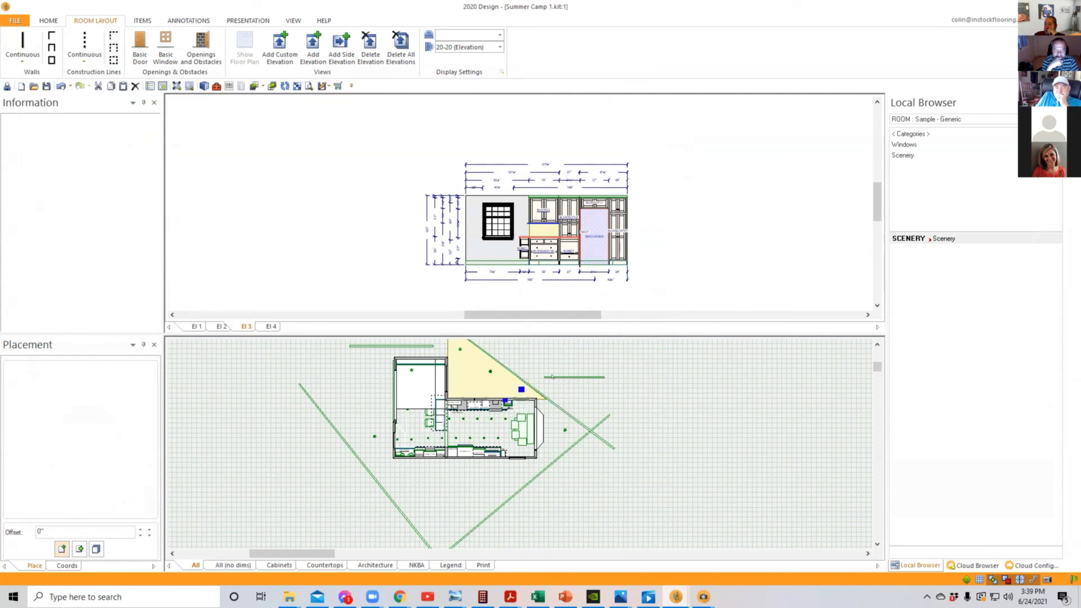
drag(552, 375, 527, 387)
click(544, 376)
click(330, 436)
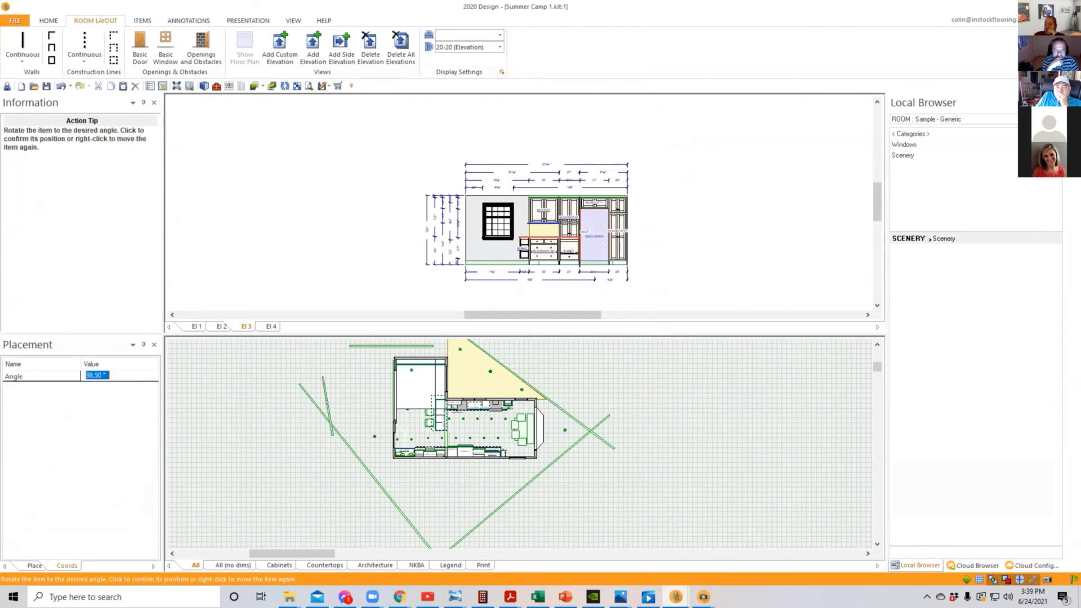
right_click(312, 409)
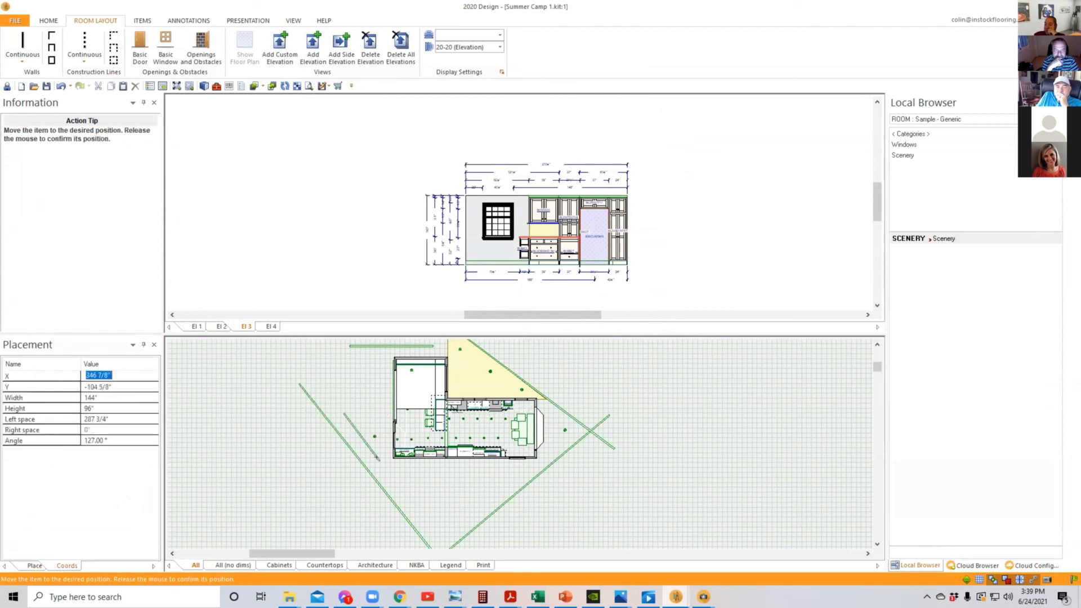
click(387, 481)
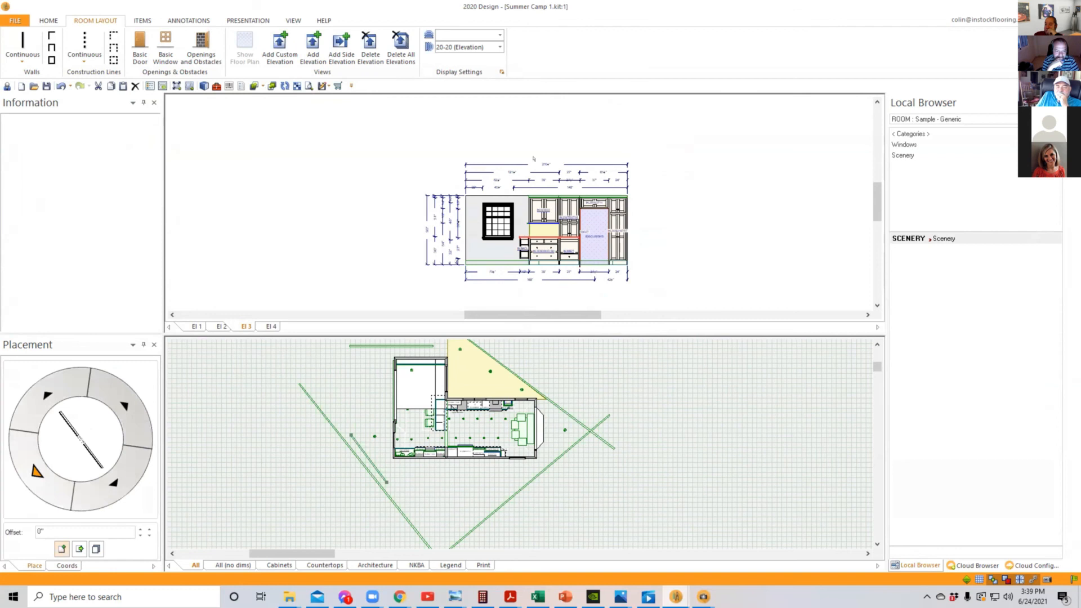
Step: Set the white entry door's Open door angle to 90° from the 3D rendering view and accept its attributes
click(684, 592)
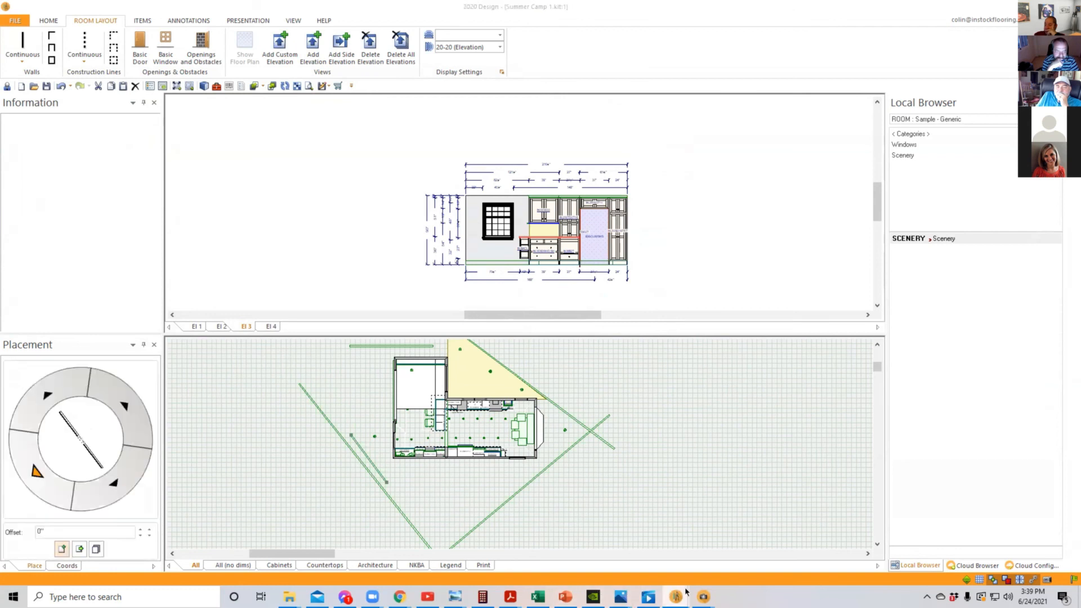
click(726, 514)
drag(536, 304, 618, 323)
scroll(580, 311, up, 5)
scroll(617, 323, down, 5)
right_click(596, 305)
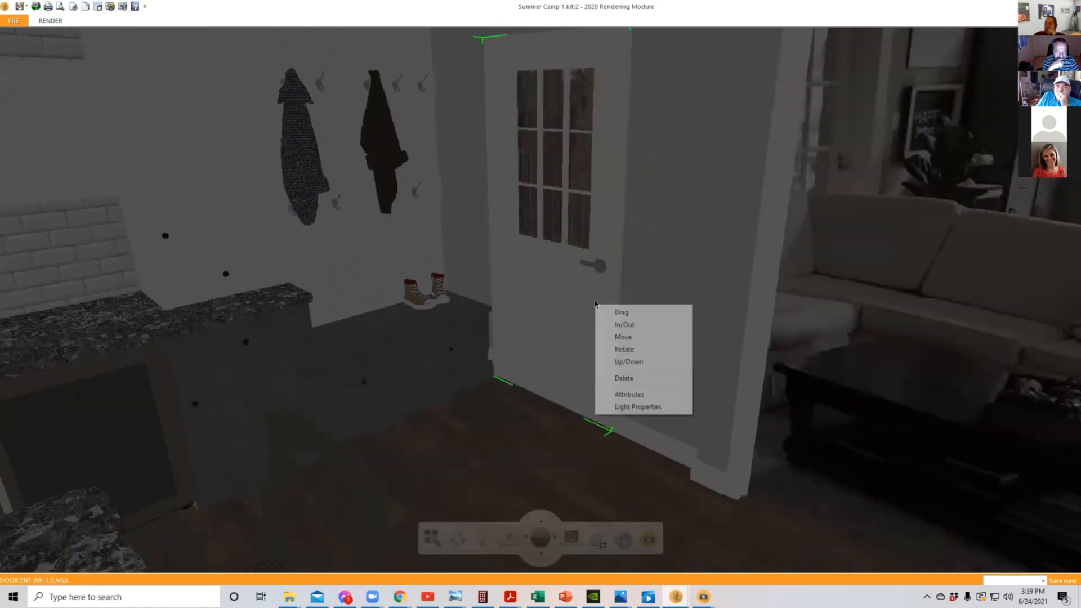
click(643, 394)
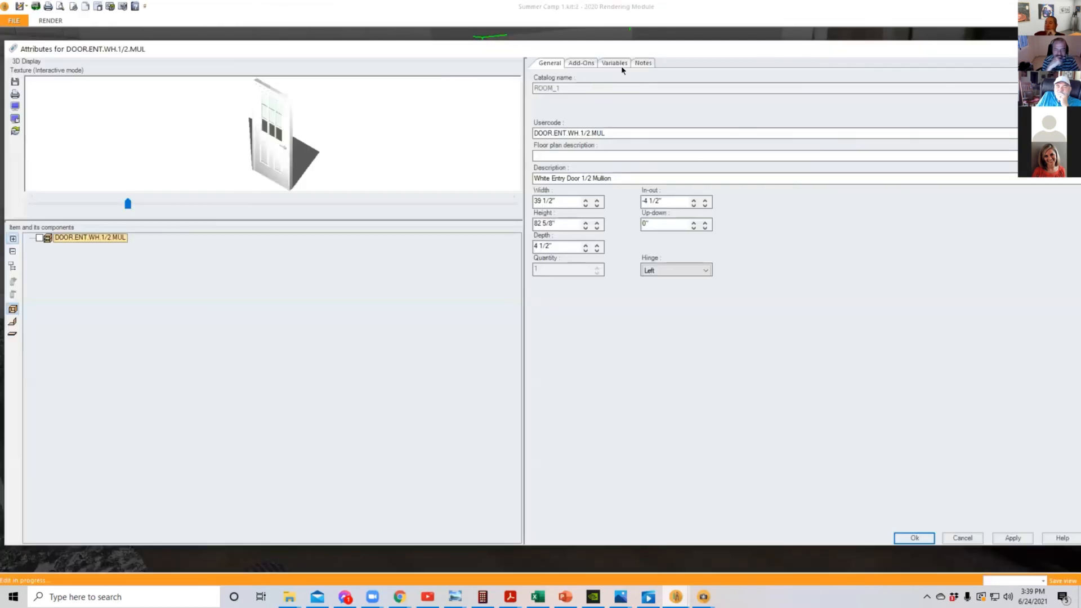
click(615, 64)
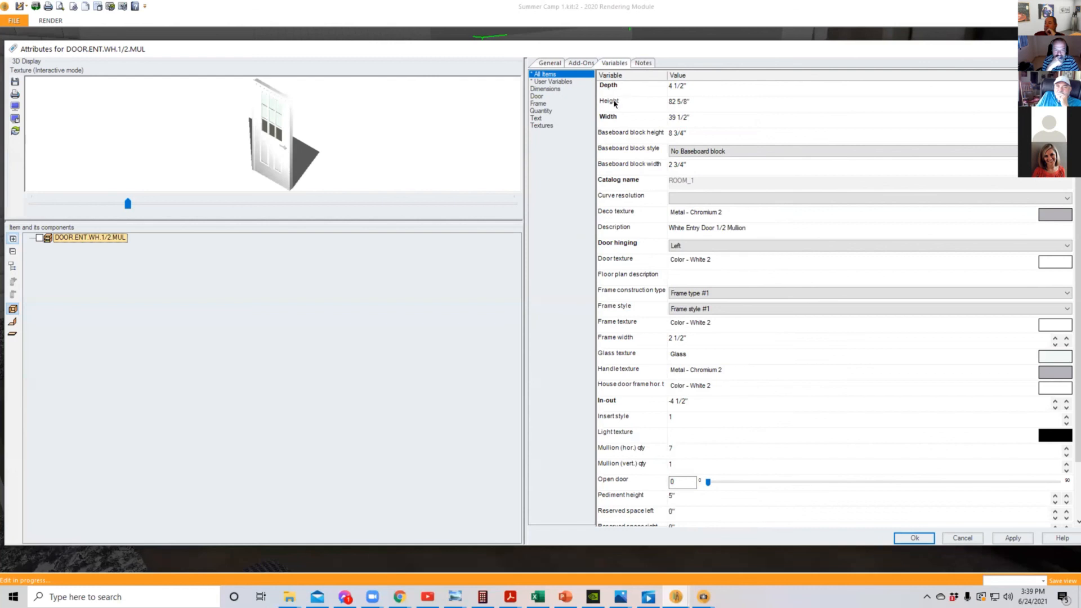
click(682, 482)
text(90)
click(727, 418)
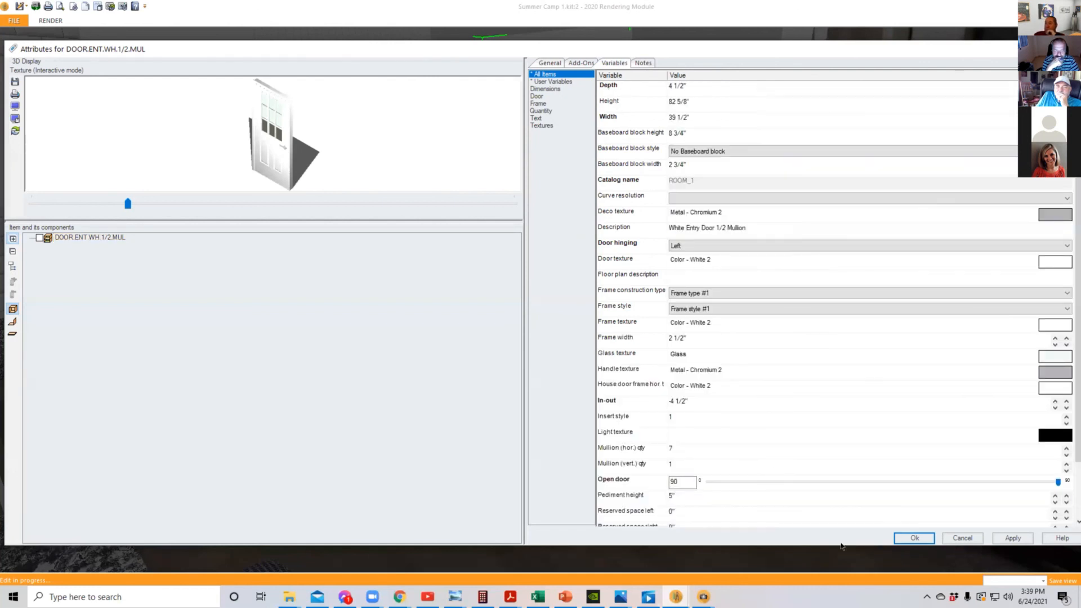
click(912, 538)
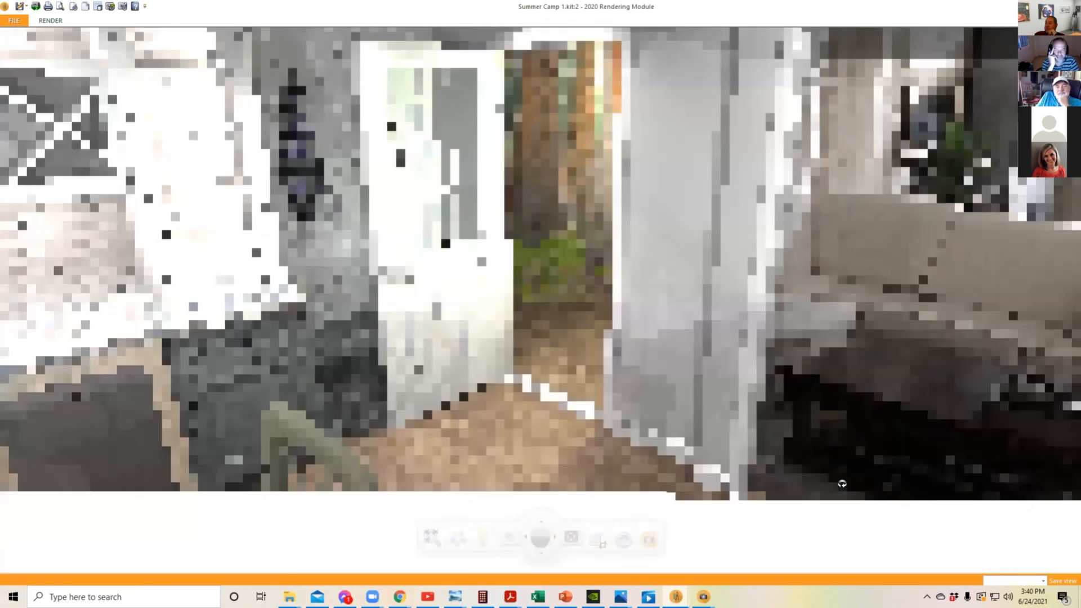
Step: Frame the open entry door beside the living room and start a high-quality rendering, checking on its progress
drag(843, 483, 876, 449)
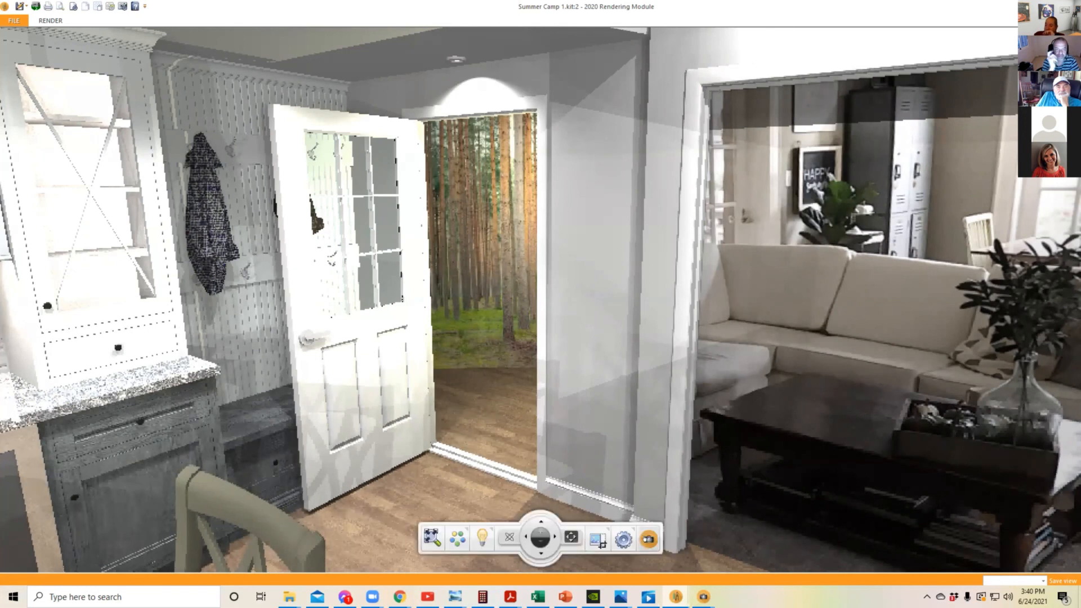
click(651, 524)
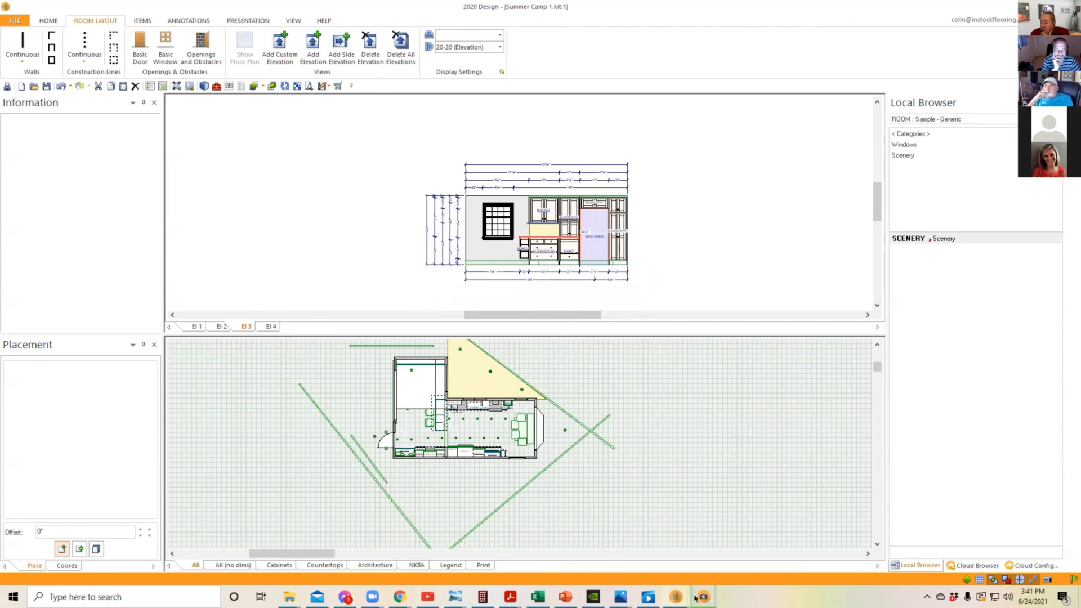
mouse_move(696, 599)
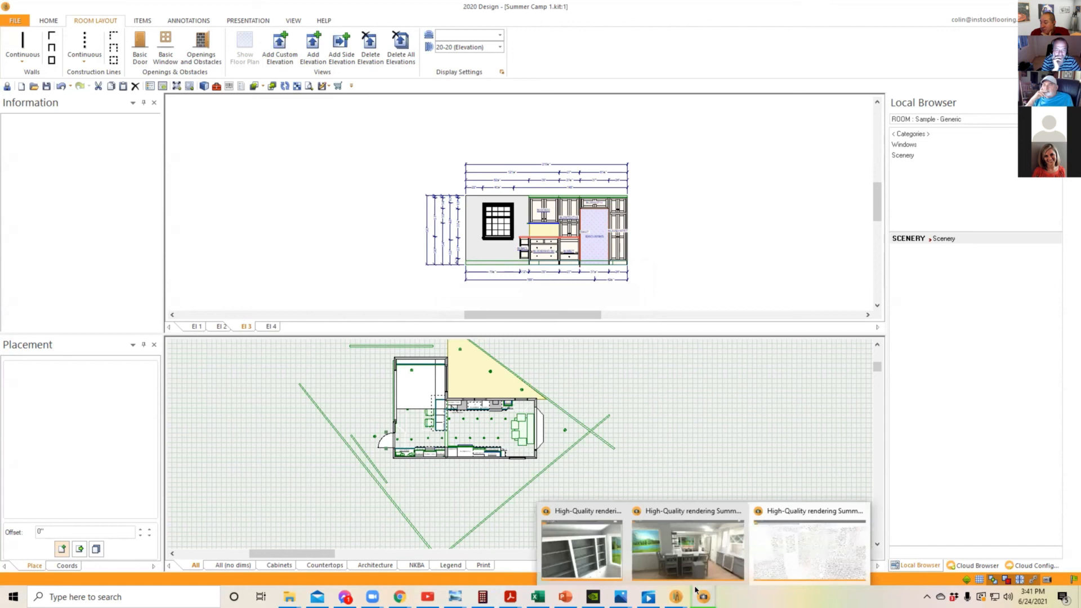
click(778, 562)
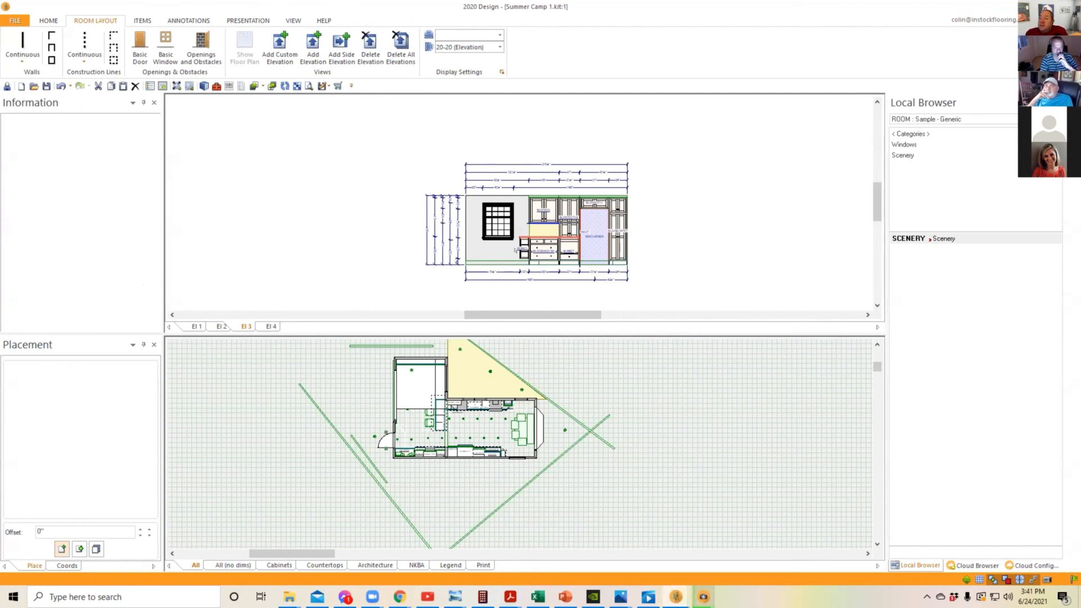
scroll(521, 443, up, 3)
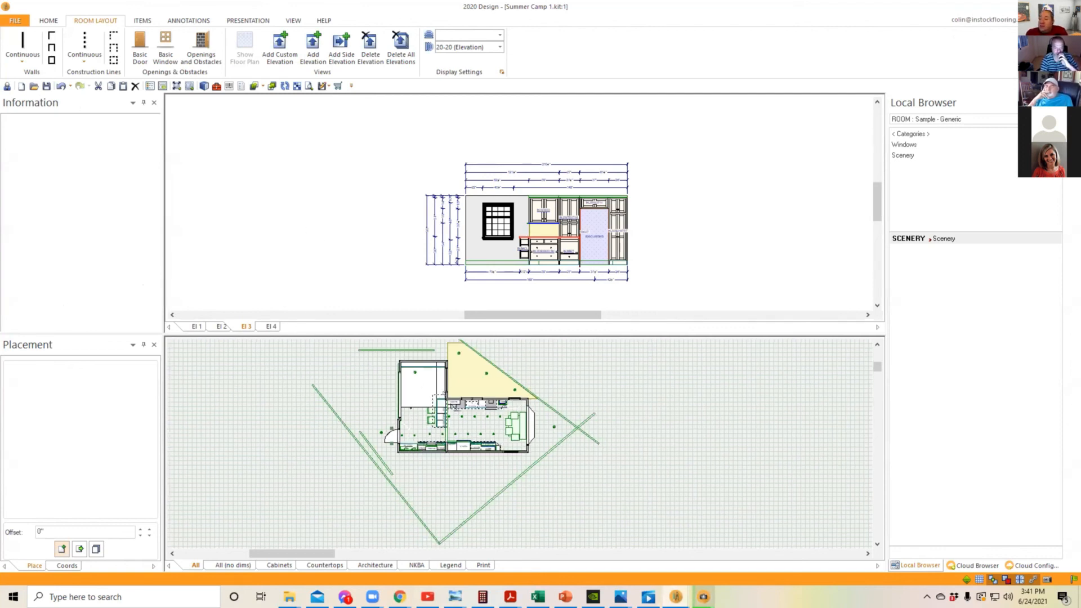
scroll(454, 431, up, 3)
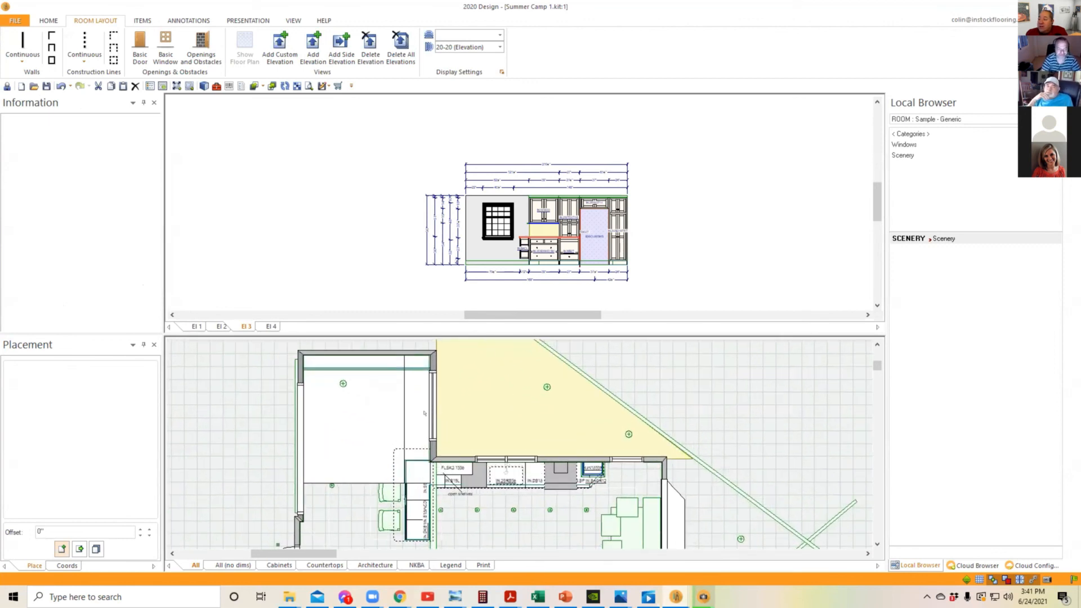
scroll(425, 413, down, 3)
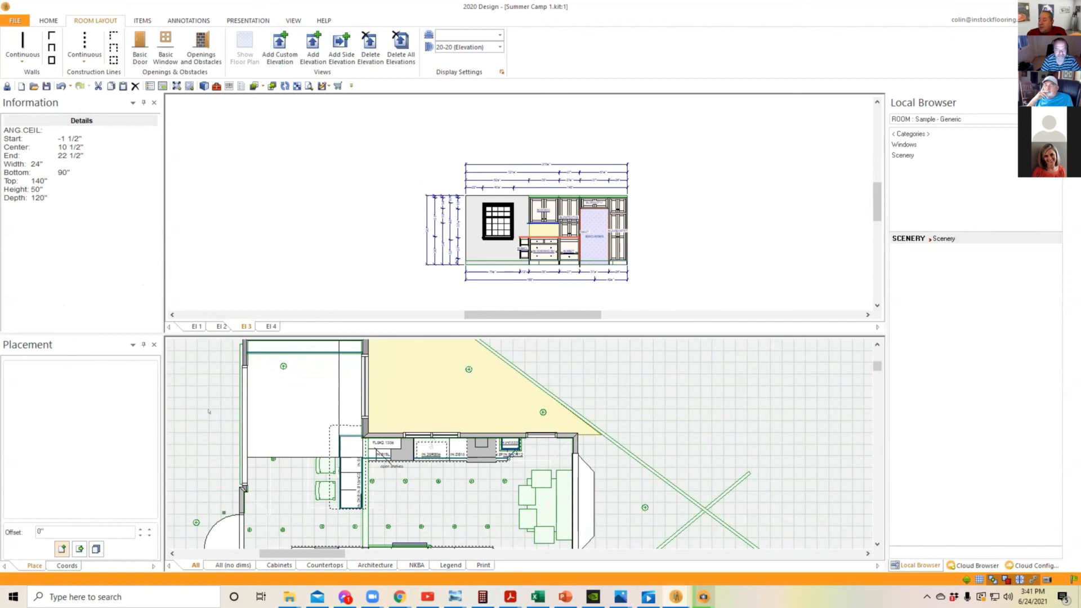
Step: Bring up the finished high-quality rendering of the bookshelves and close it
click(705, 598)
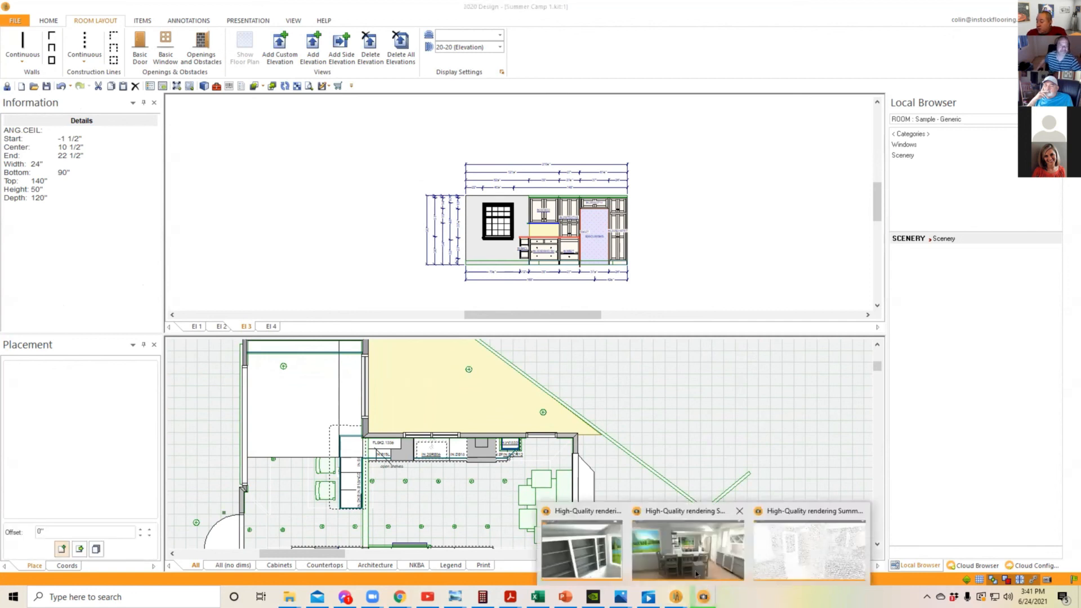
click(607, 556)
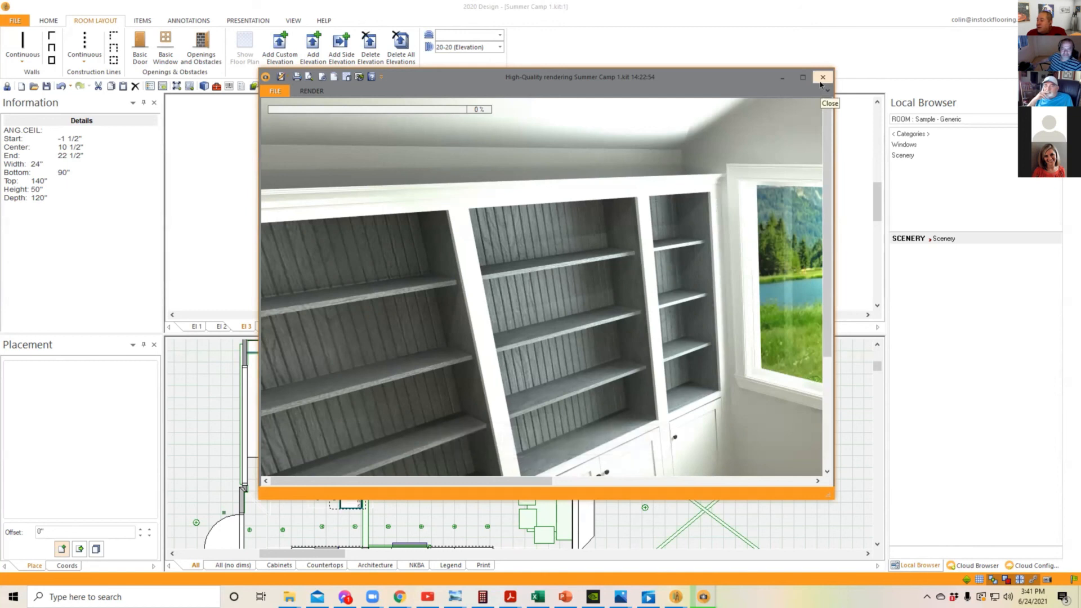
mouse_move(641, 430)
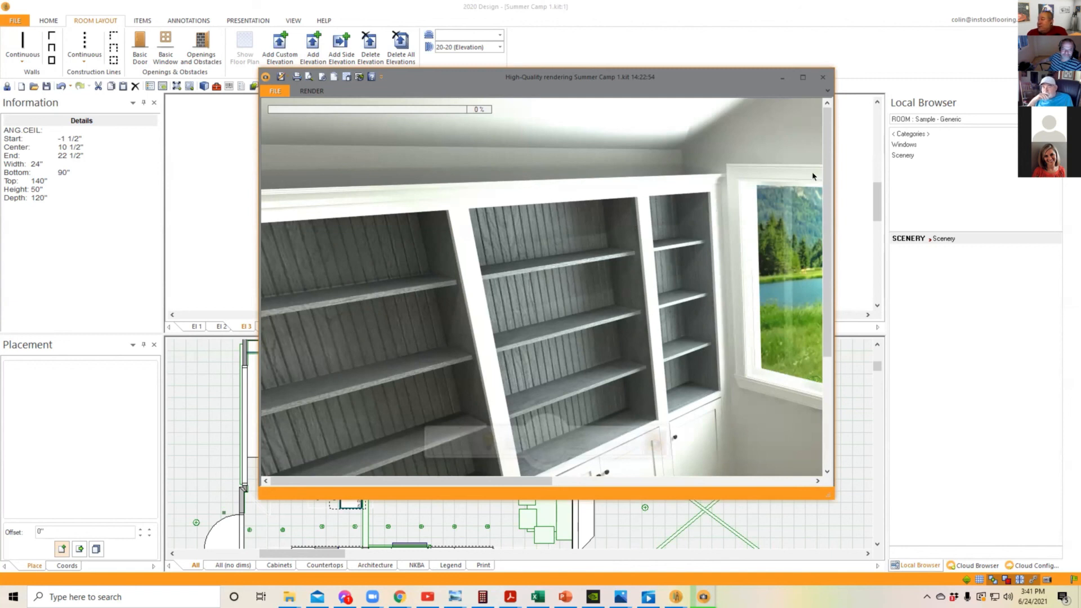
click(823, 76)
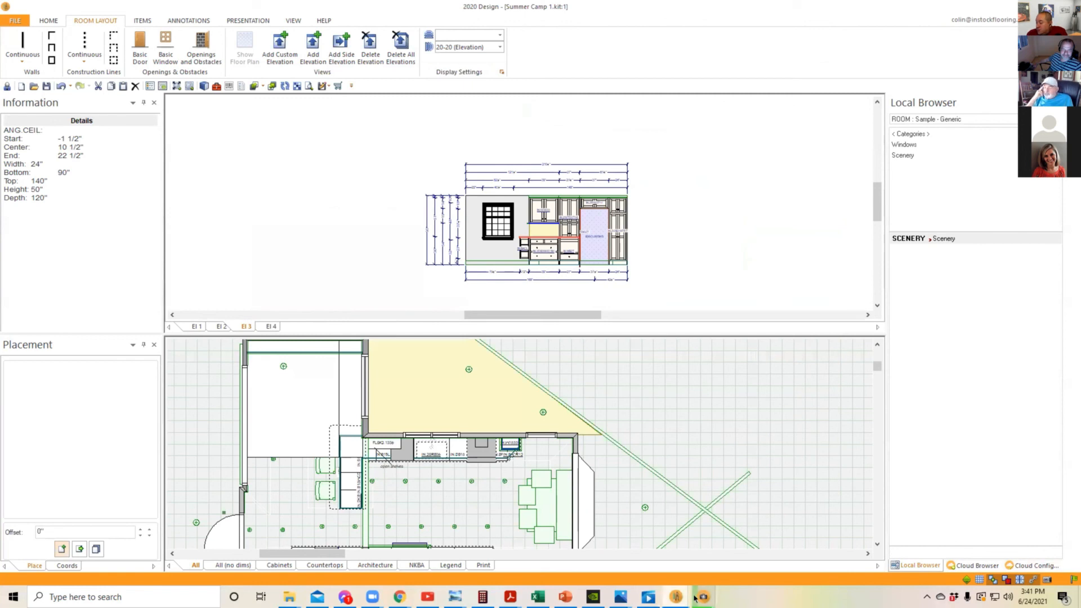
Step: Check the progress of the open-door rendering and close the finished rendering of the kitchen with the peninsula stools
mouse_move(704, 597)
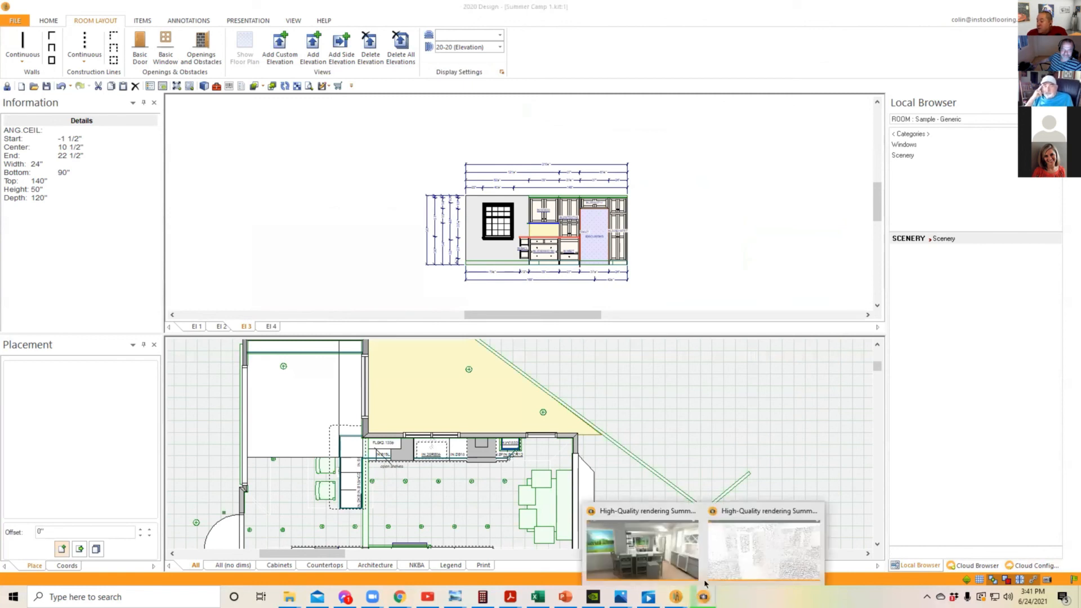
click(730, 562)
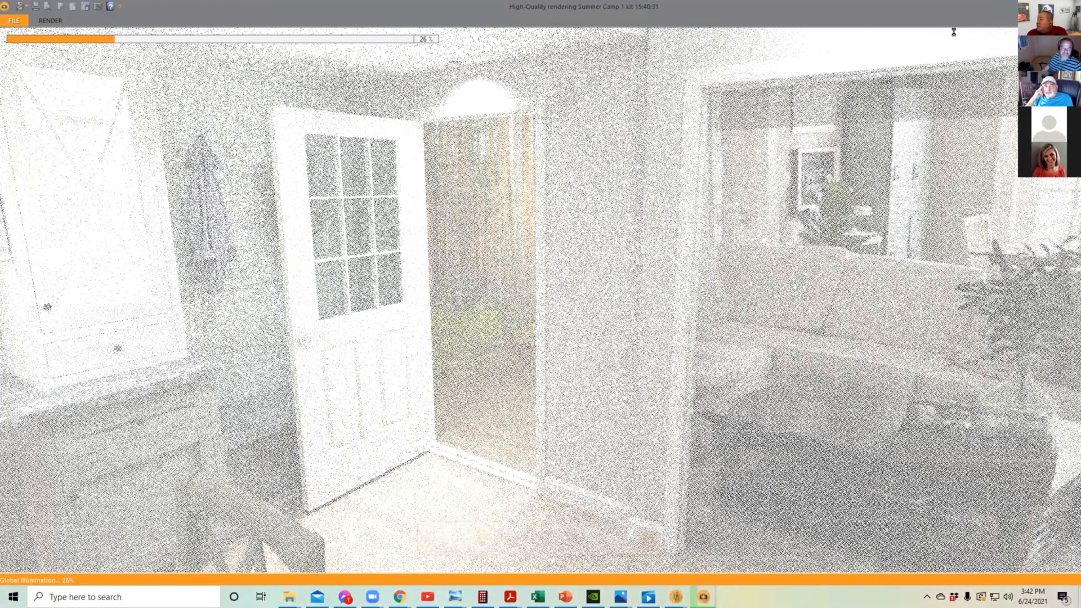
click(701, 597)
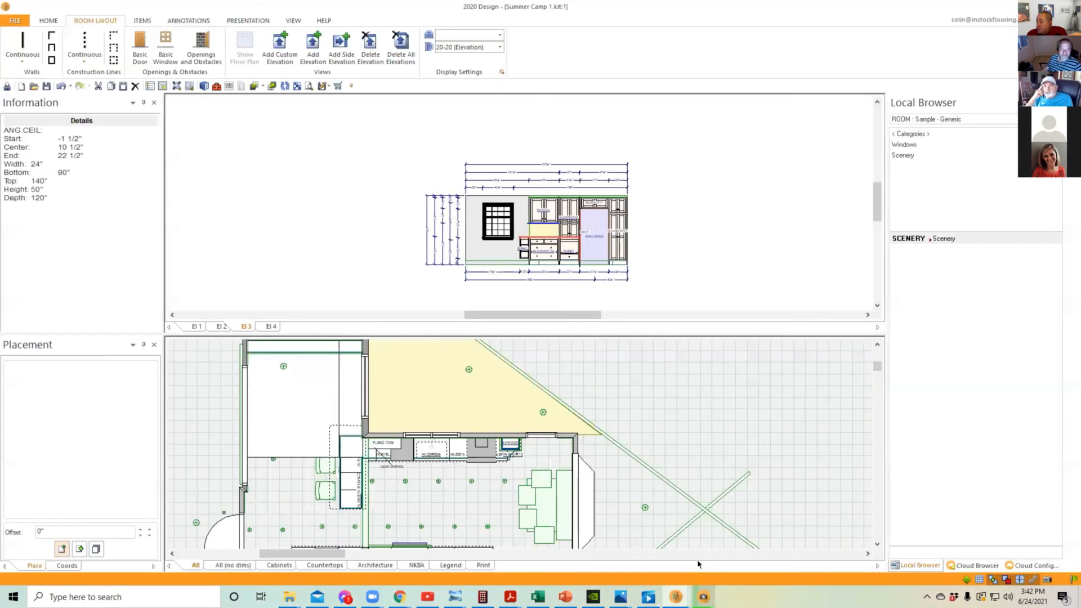
mouse_move(698, 597)
click(670, 533)
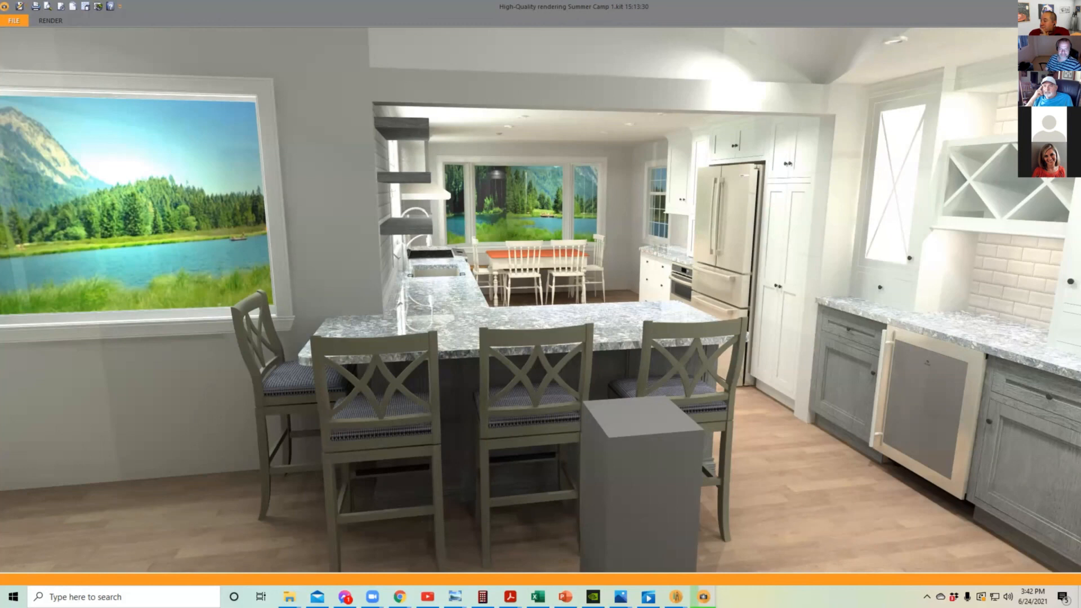
click(1032, 6)
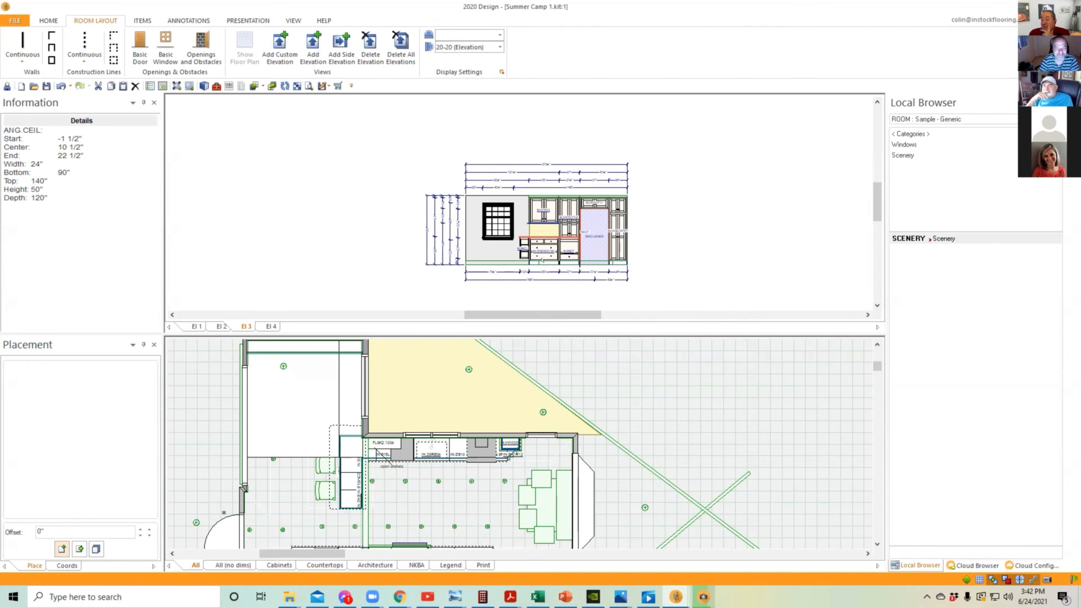
click(536, 248)
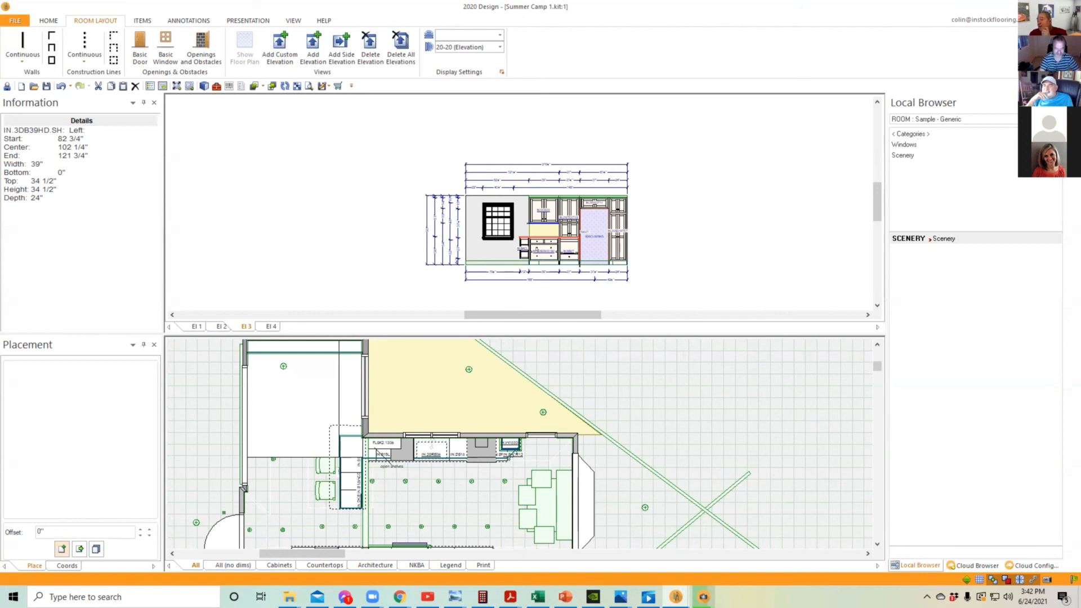
click(579, 305)
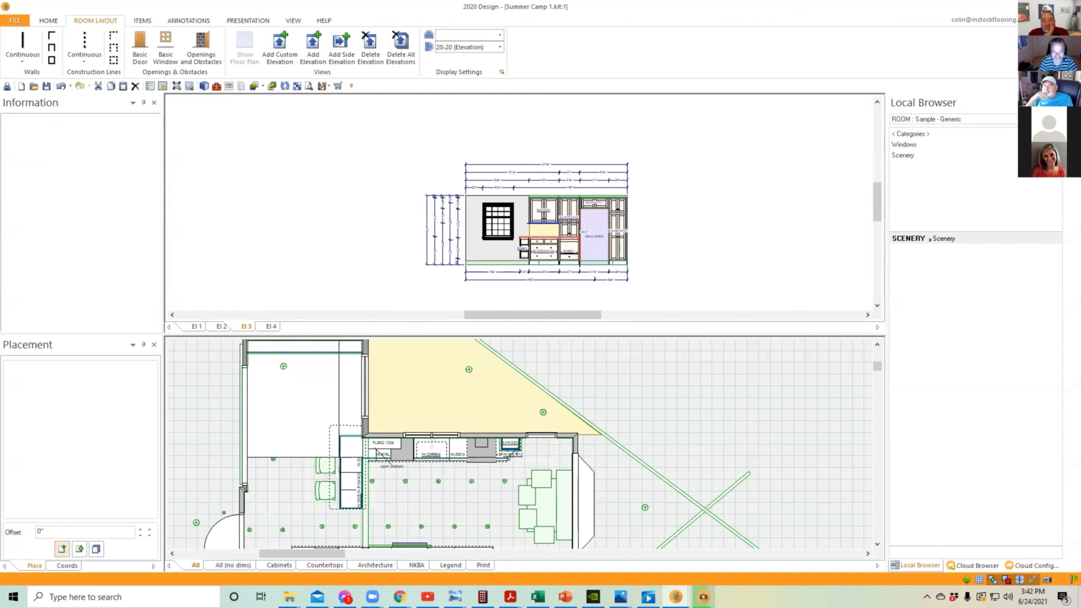
click(524, 375)
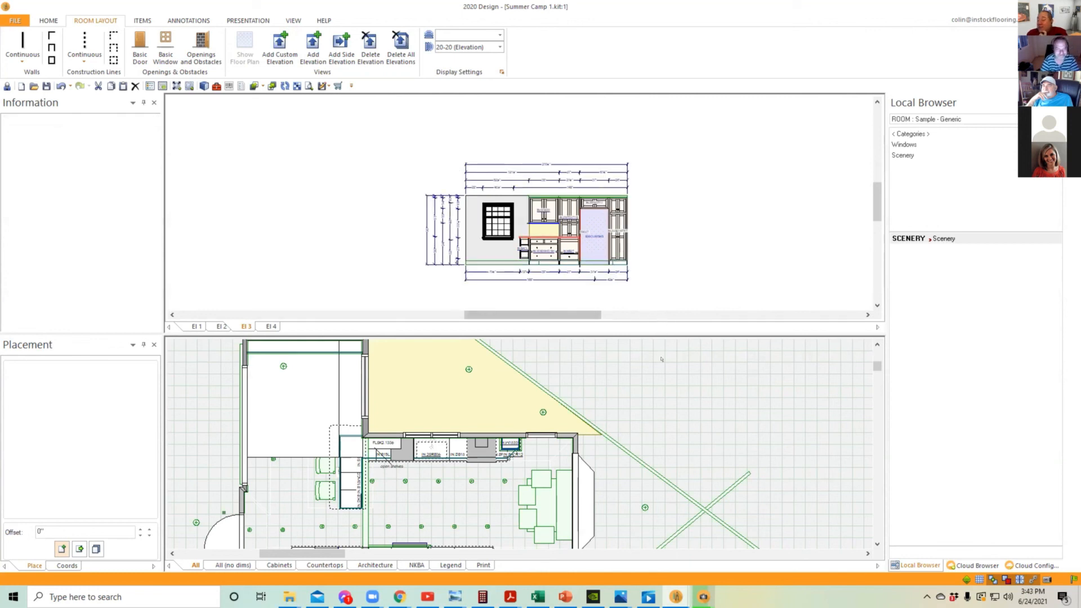
scroll(588, 382, down, 2)
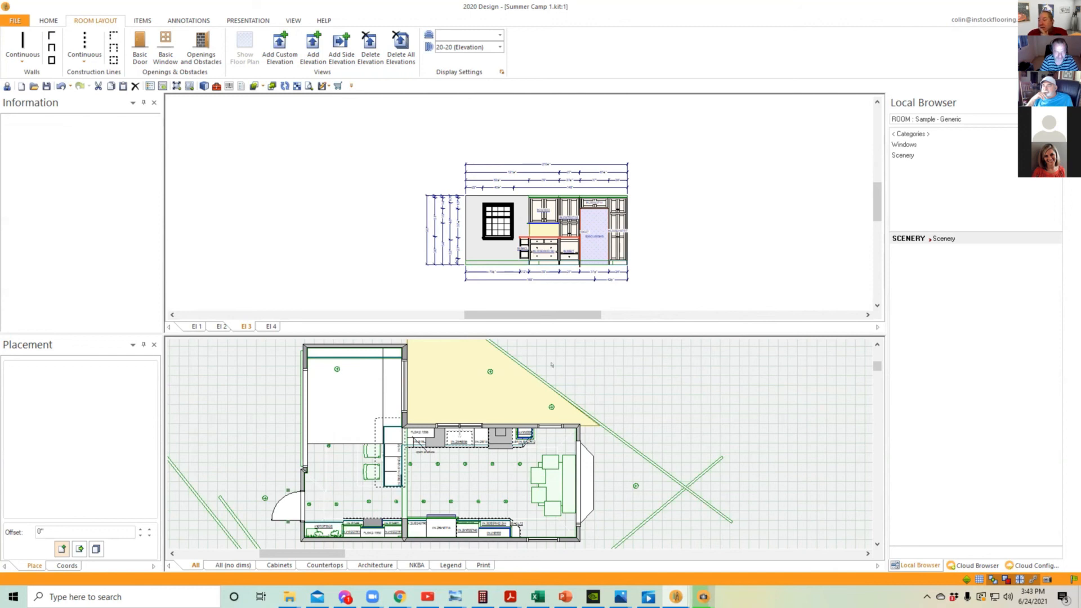
Step: Return to the open-door rendering and examine how the forest scenery looks through the doorway
click(704, 596)
click(720, 545)
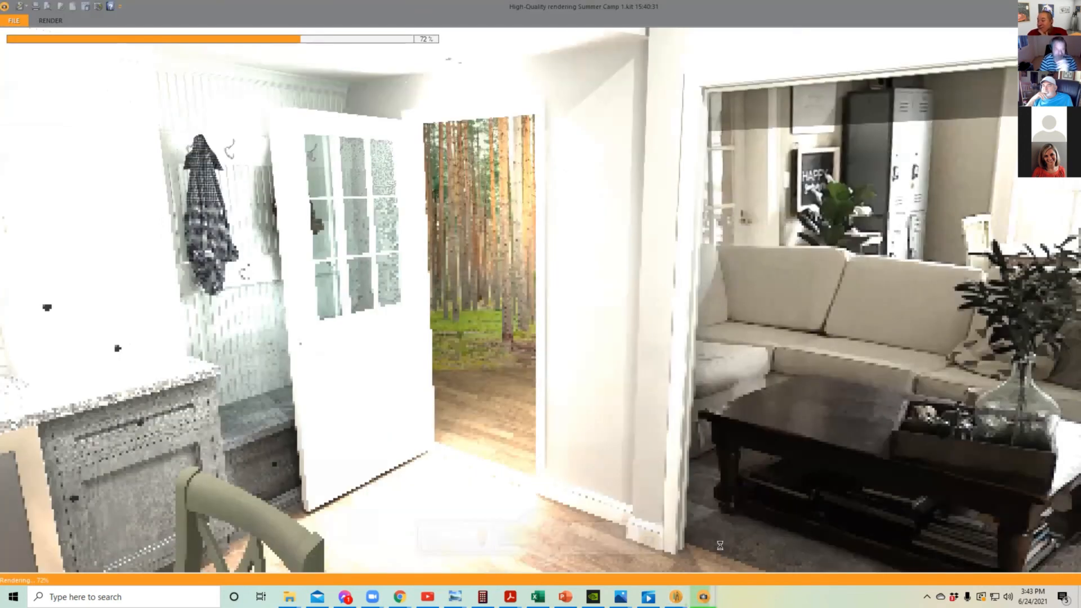